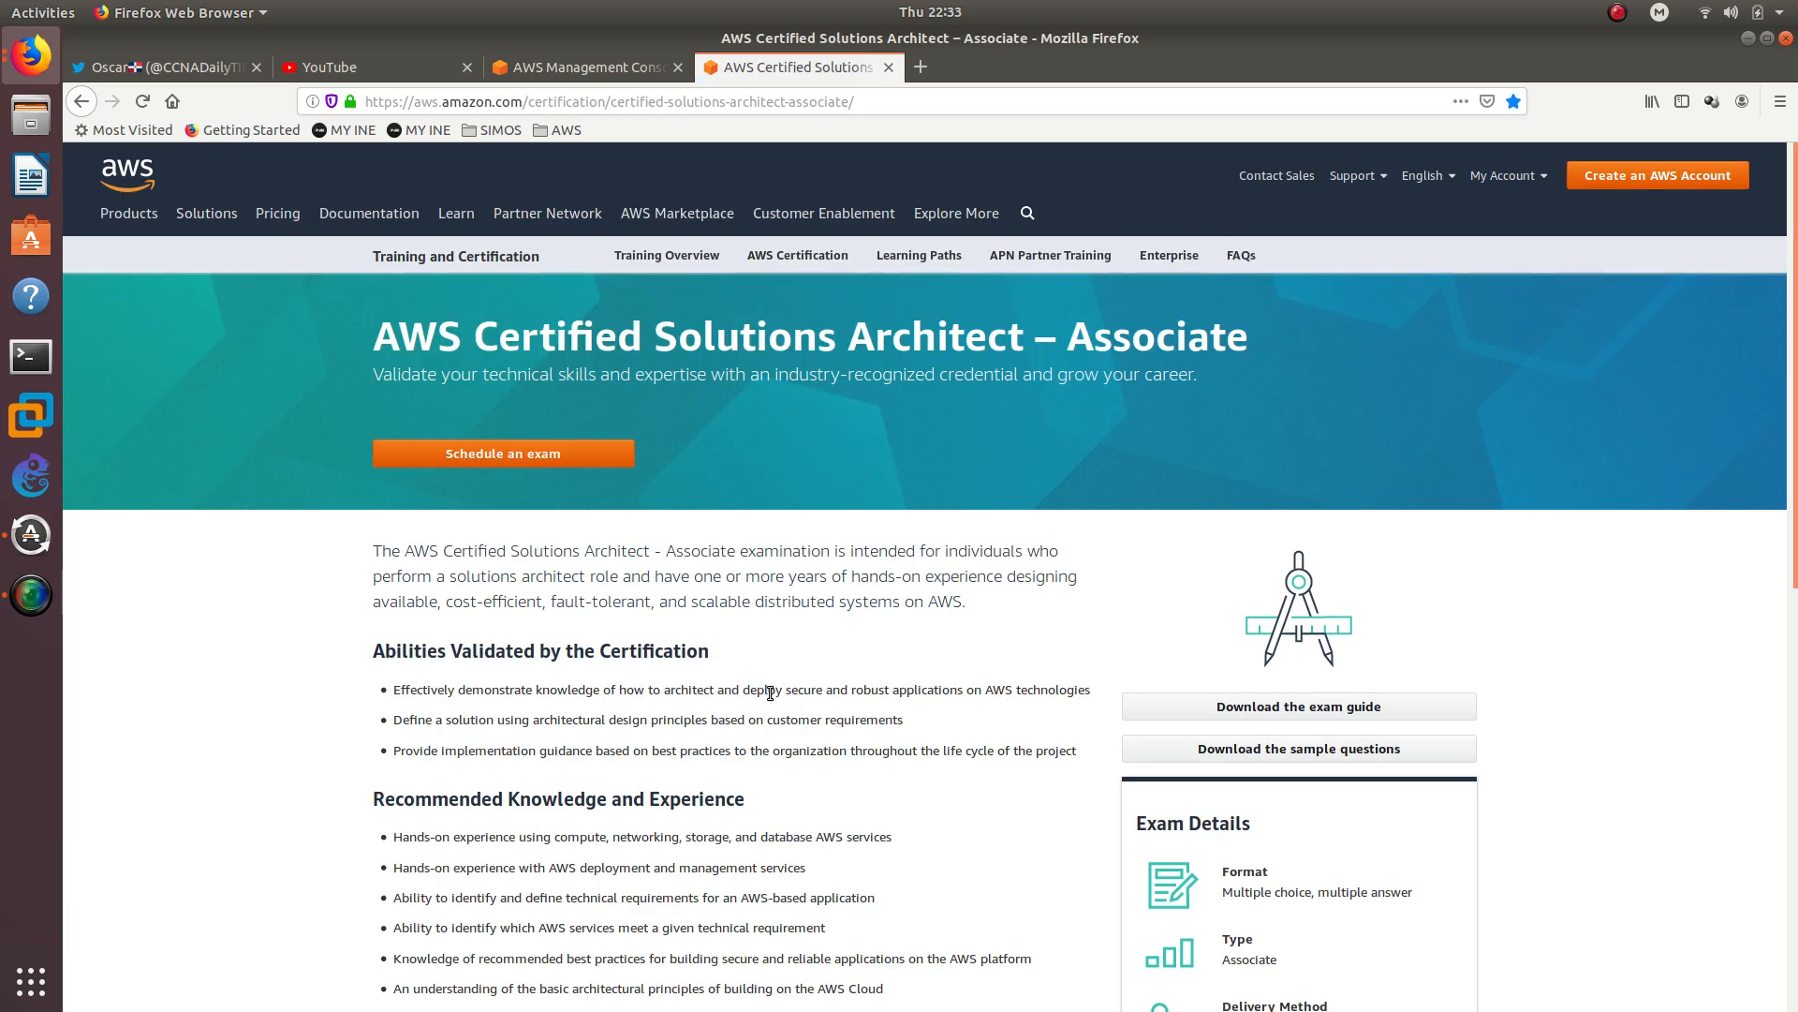
Step: Switch to the AWS Management Console and open the AdminAccess role in IAM to review its permissions
{"action": "scroll", "coordinate": [749, 675], "scroll_direction": "down", "scroll_amount": 3}
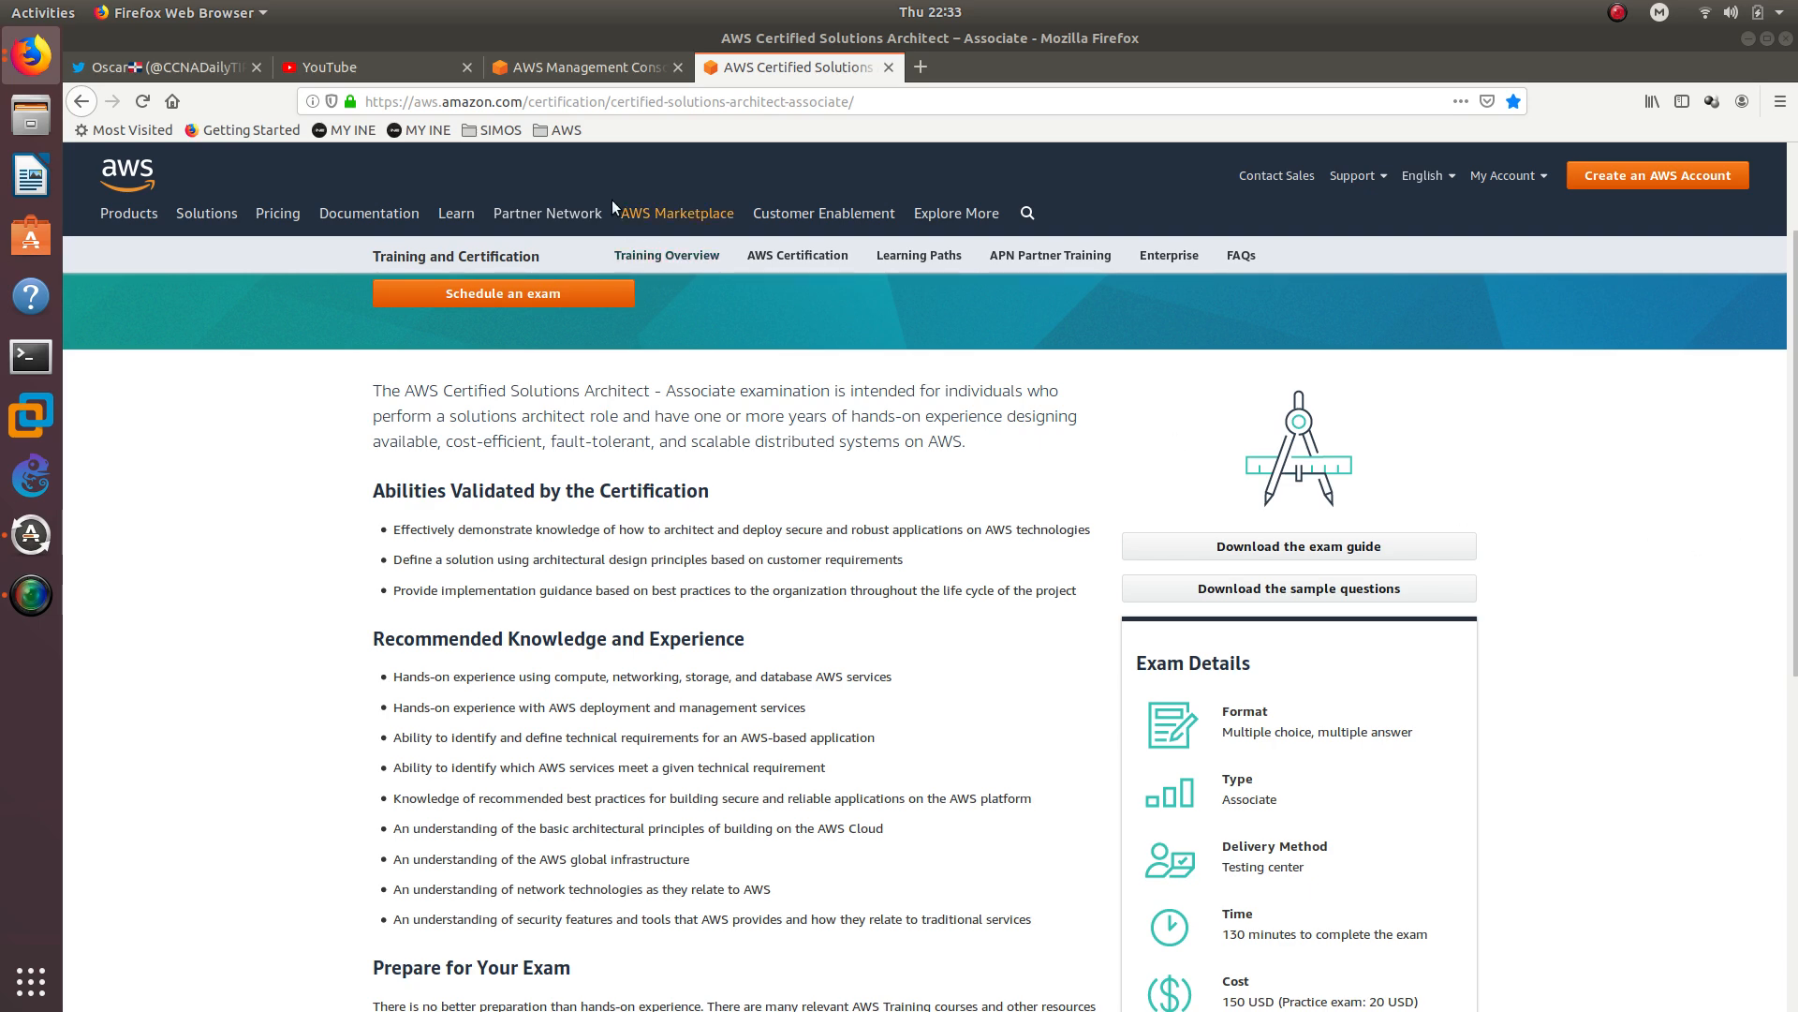
{"action": "left_click", "coordinate": [559, 73]}
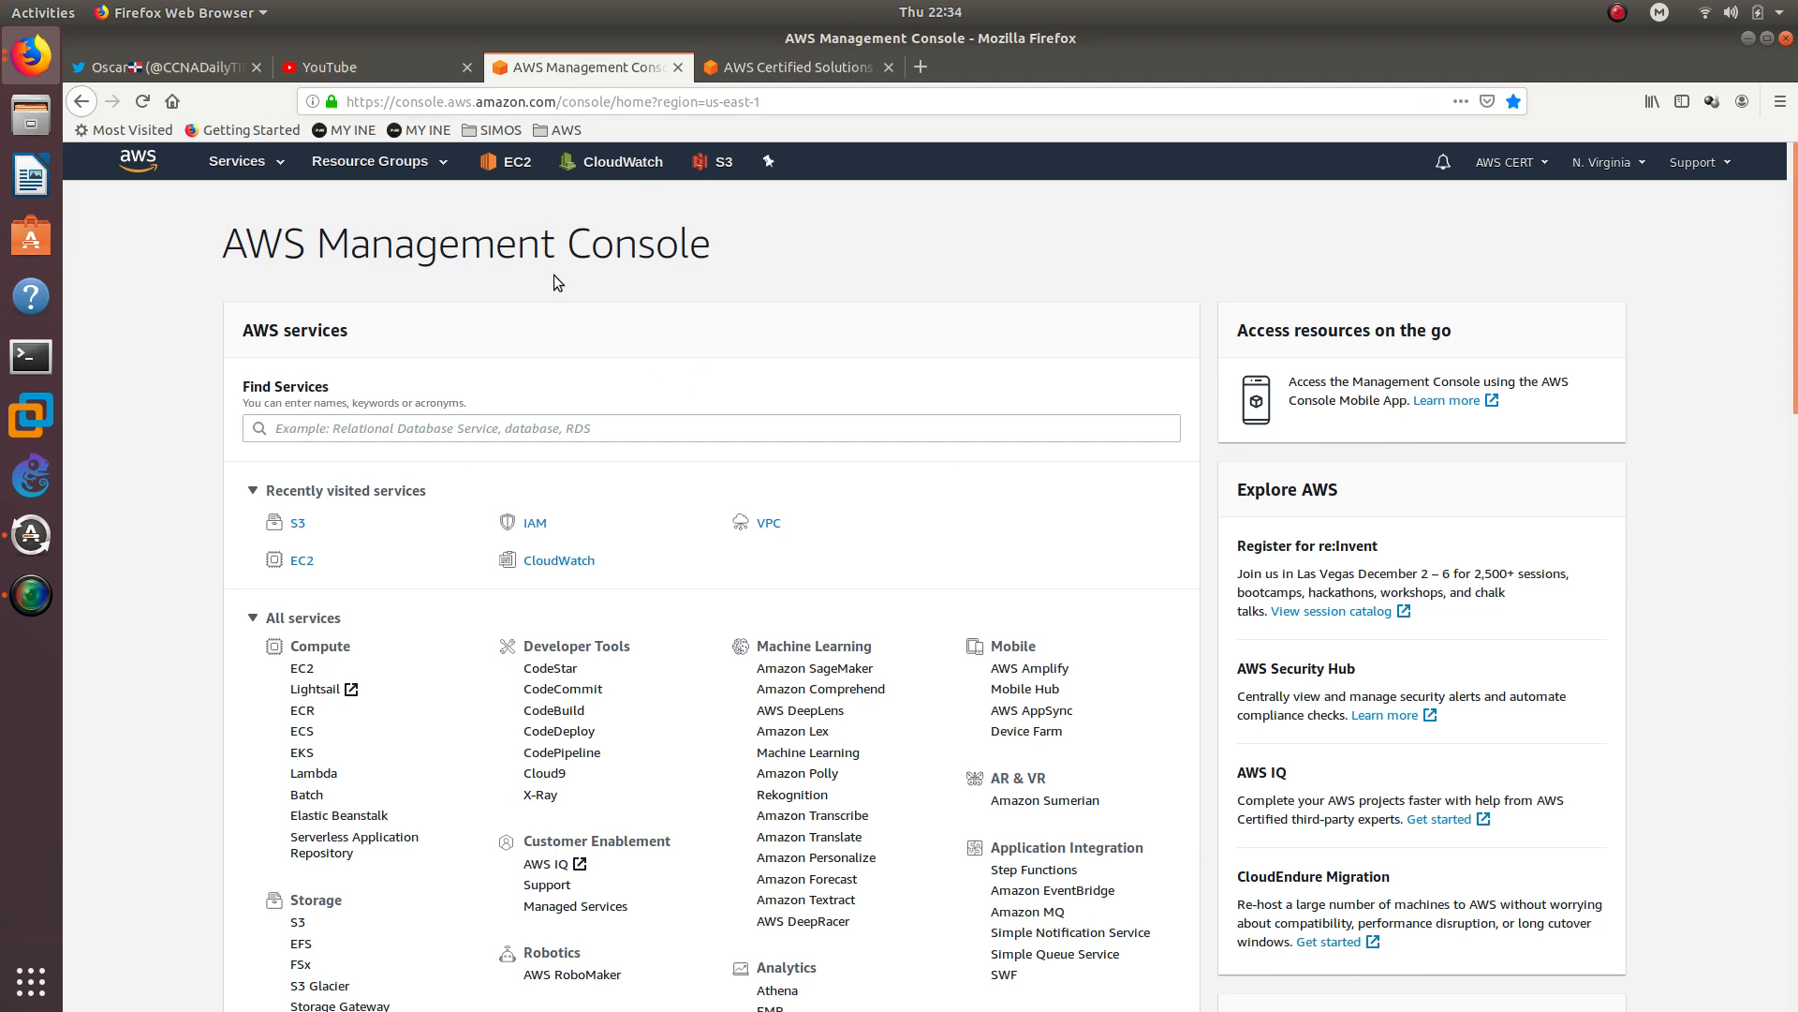
{"action": "left_click", "coordinate": [550, 521]}
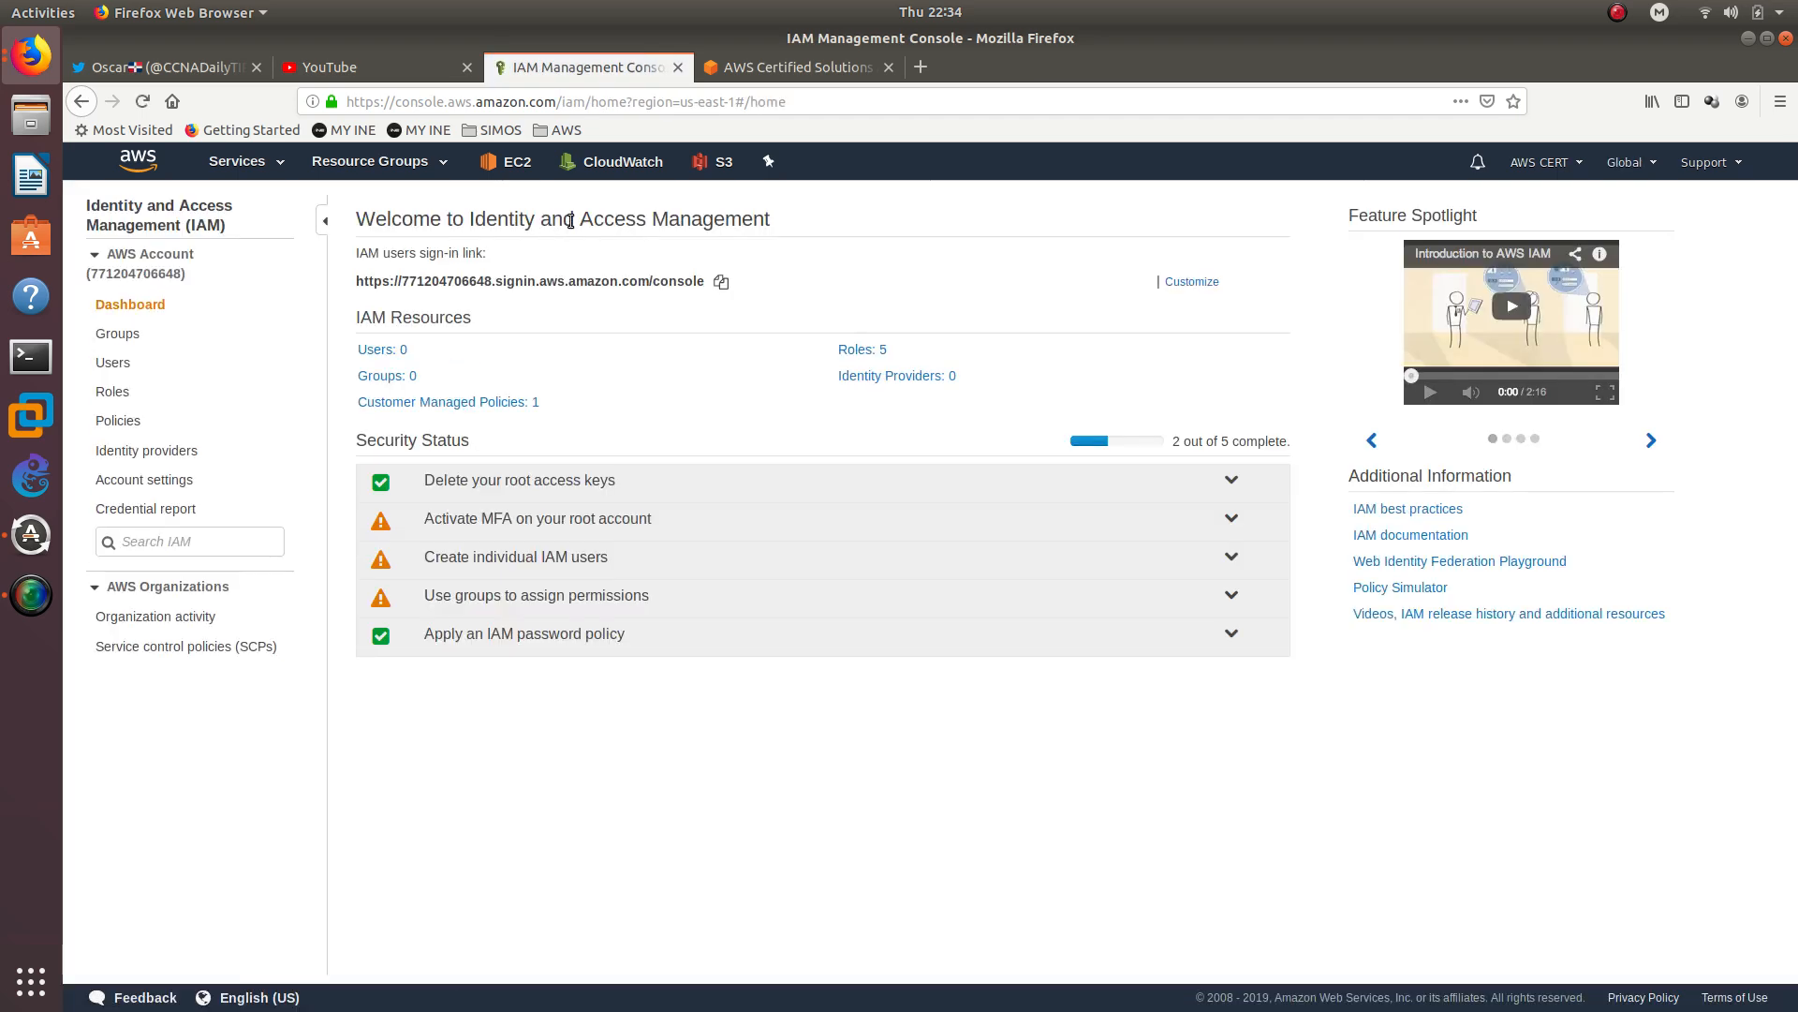
{"action": "triple_click", "coordinate": [709, 223]}
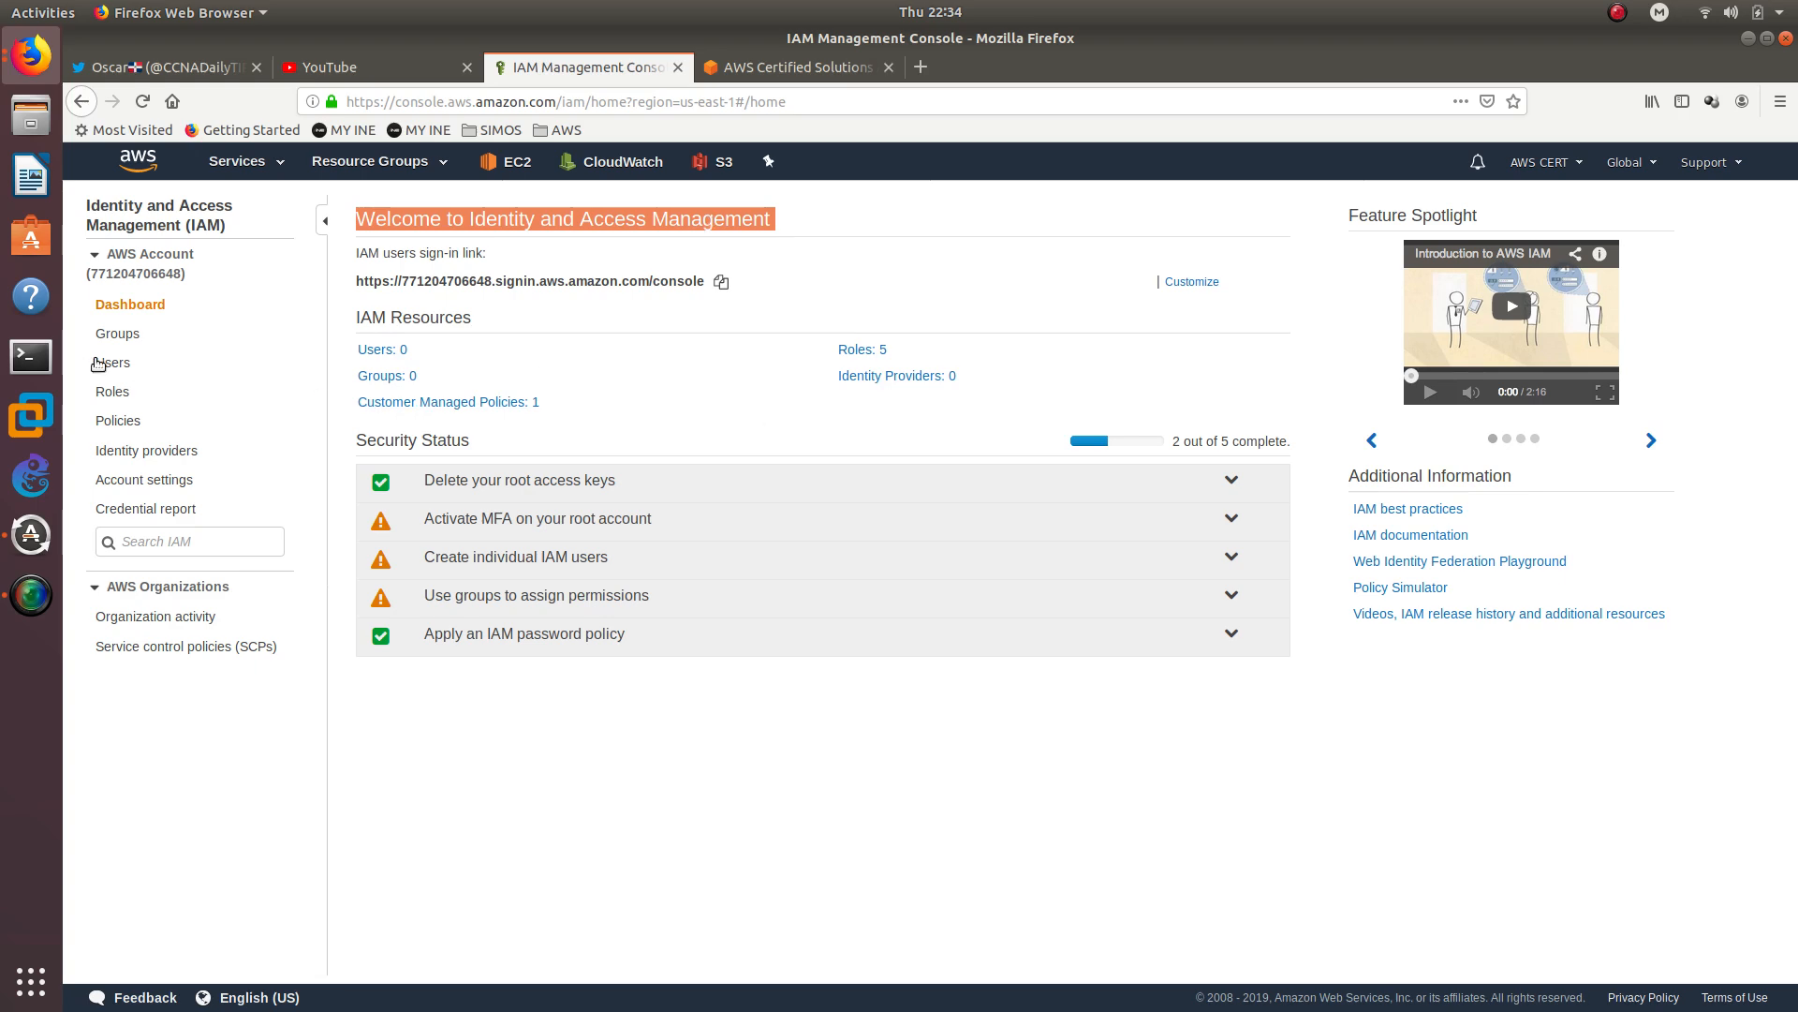
{"action": "left_click", "coordinate": [113, 392]}
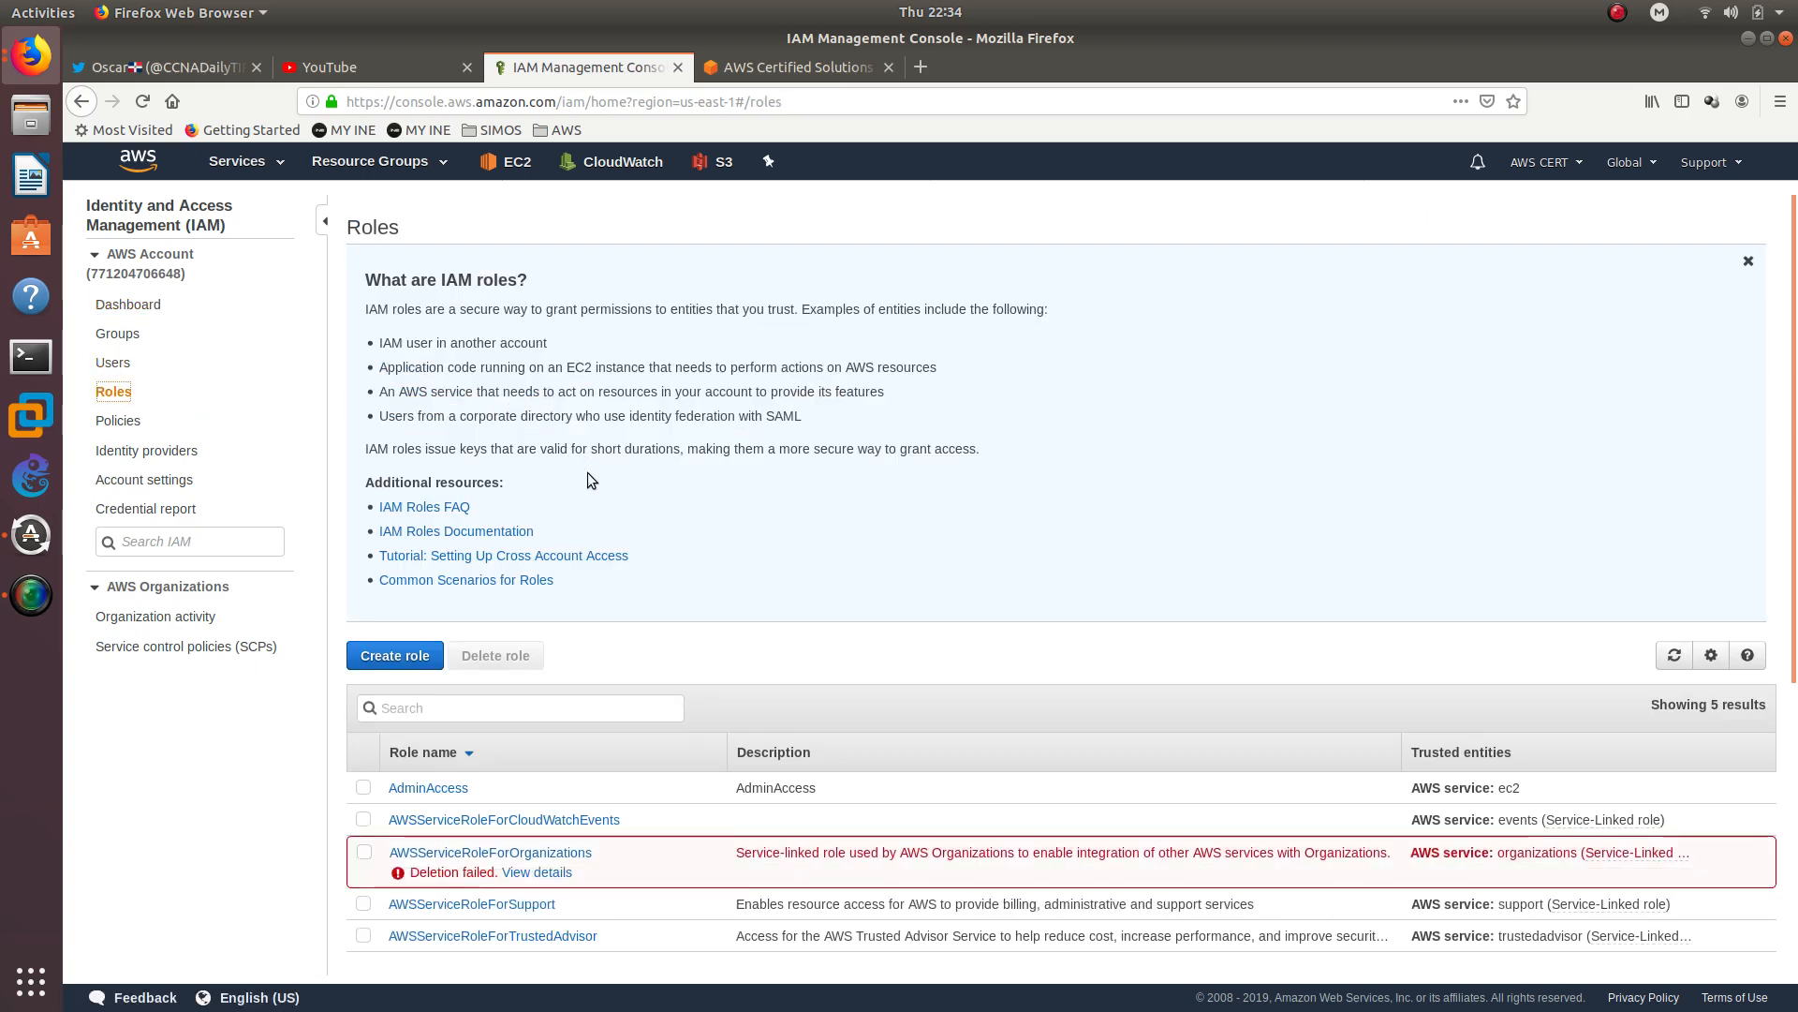
{"action": "scroll", "coordinate": [588, 472], "scroll_direction": "down", "scroll_amount": 3}
{"action": "left_click", "coordinate": [426, 566]}
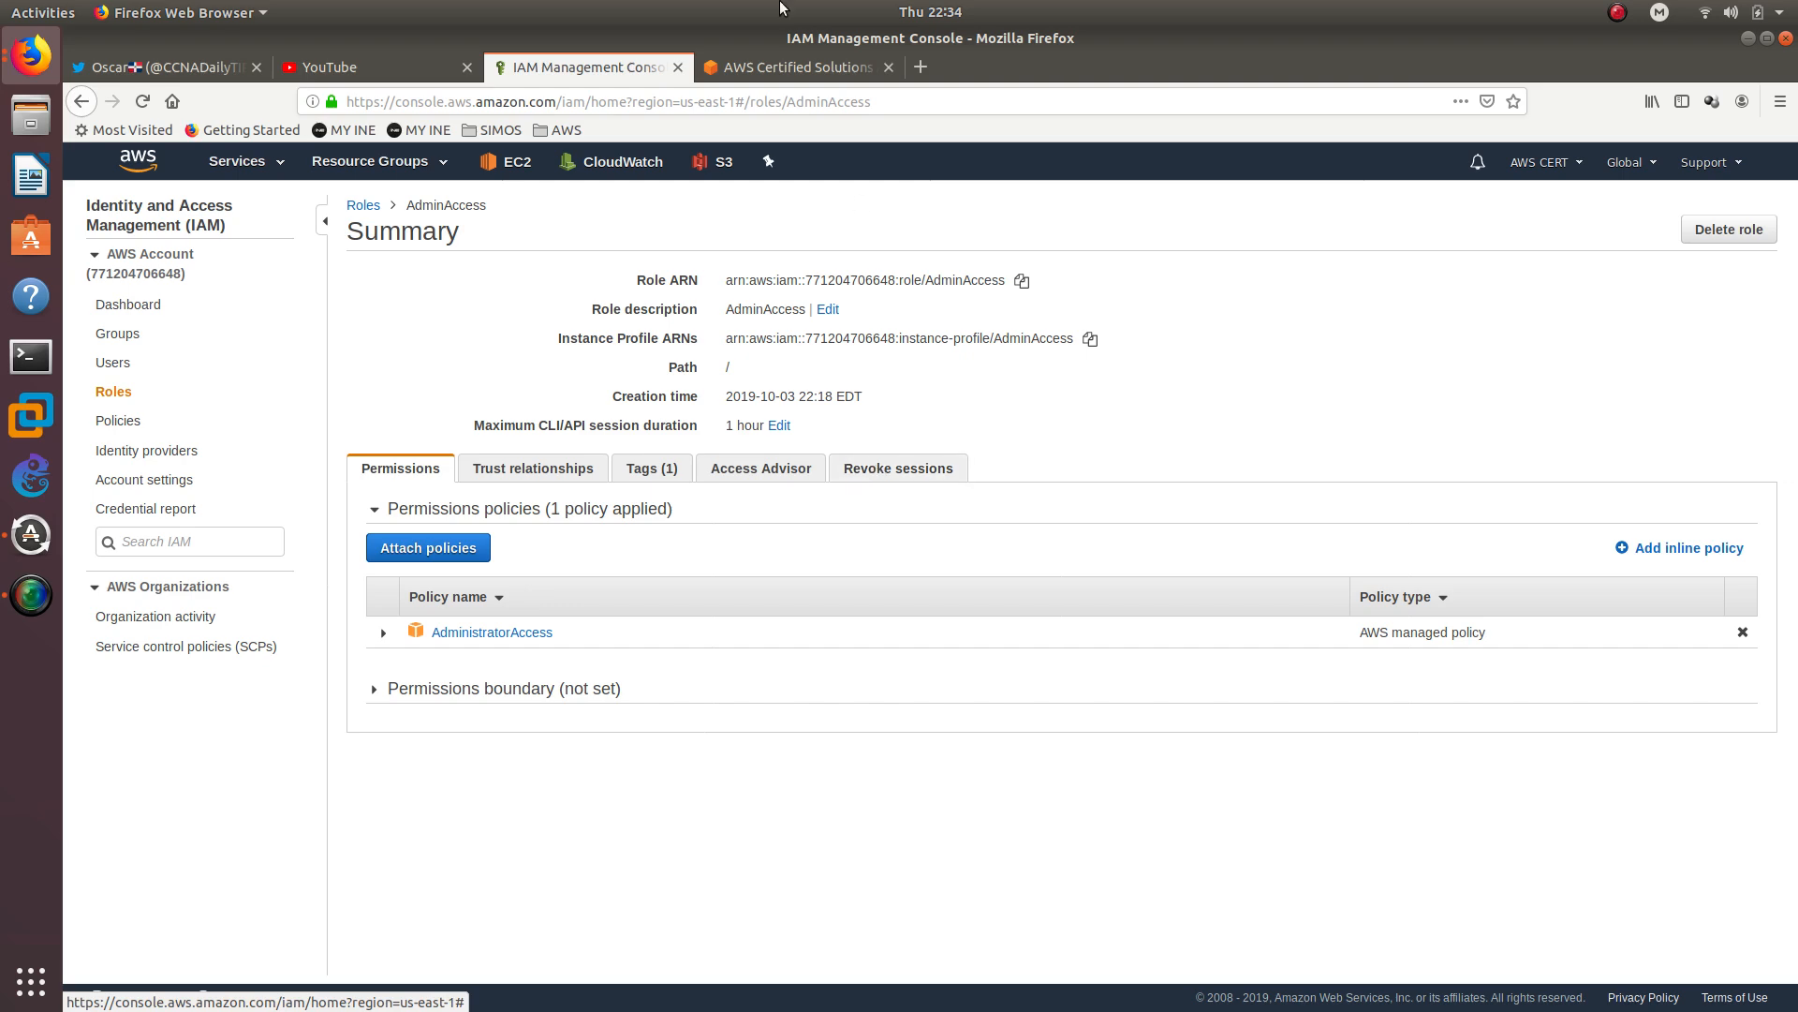
Step: Start a new EC2 security group with WEBSITE as both its name and description, keeping the default VPC
{"action": "left_click", "coordinate": [501, 169]}
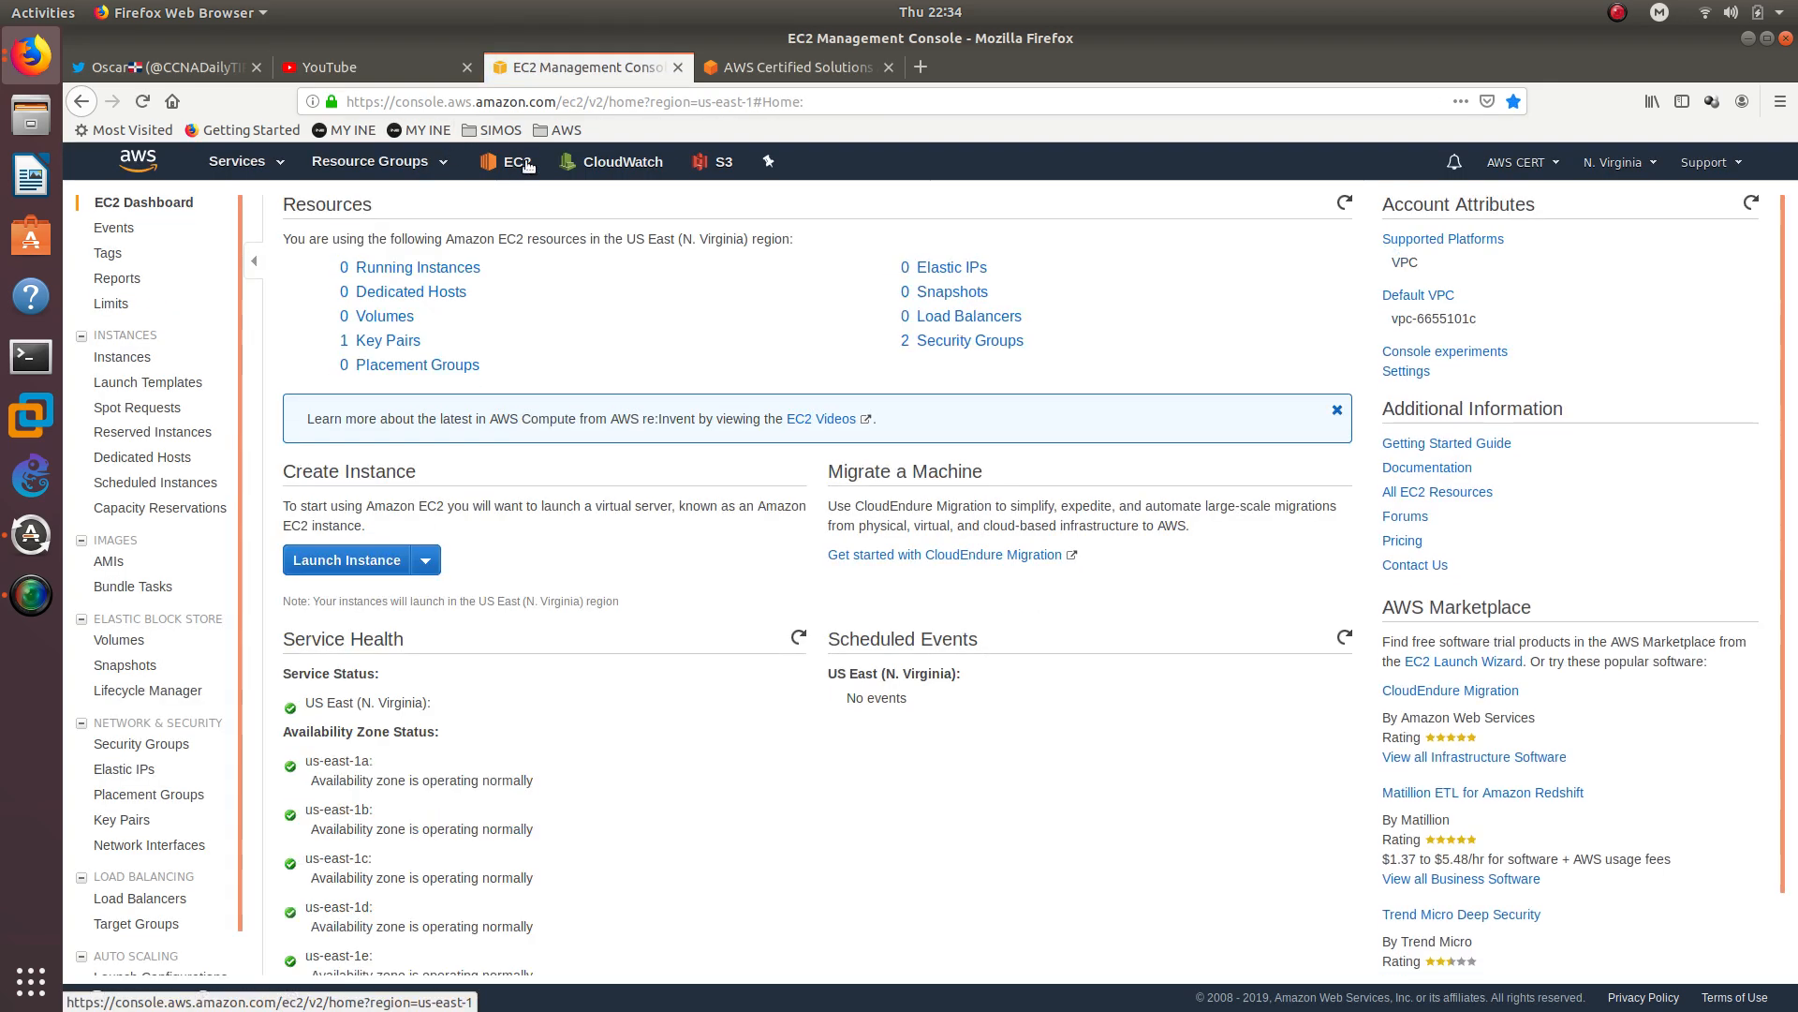
{"action": "scroll", "coordinate": [160, 646], "scroll_direction": "down", "scroll_amount": 1}
{"action": "left_click", "coordinate": [148, 701]}
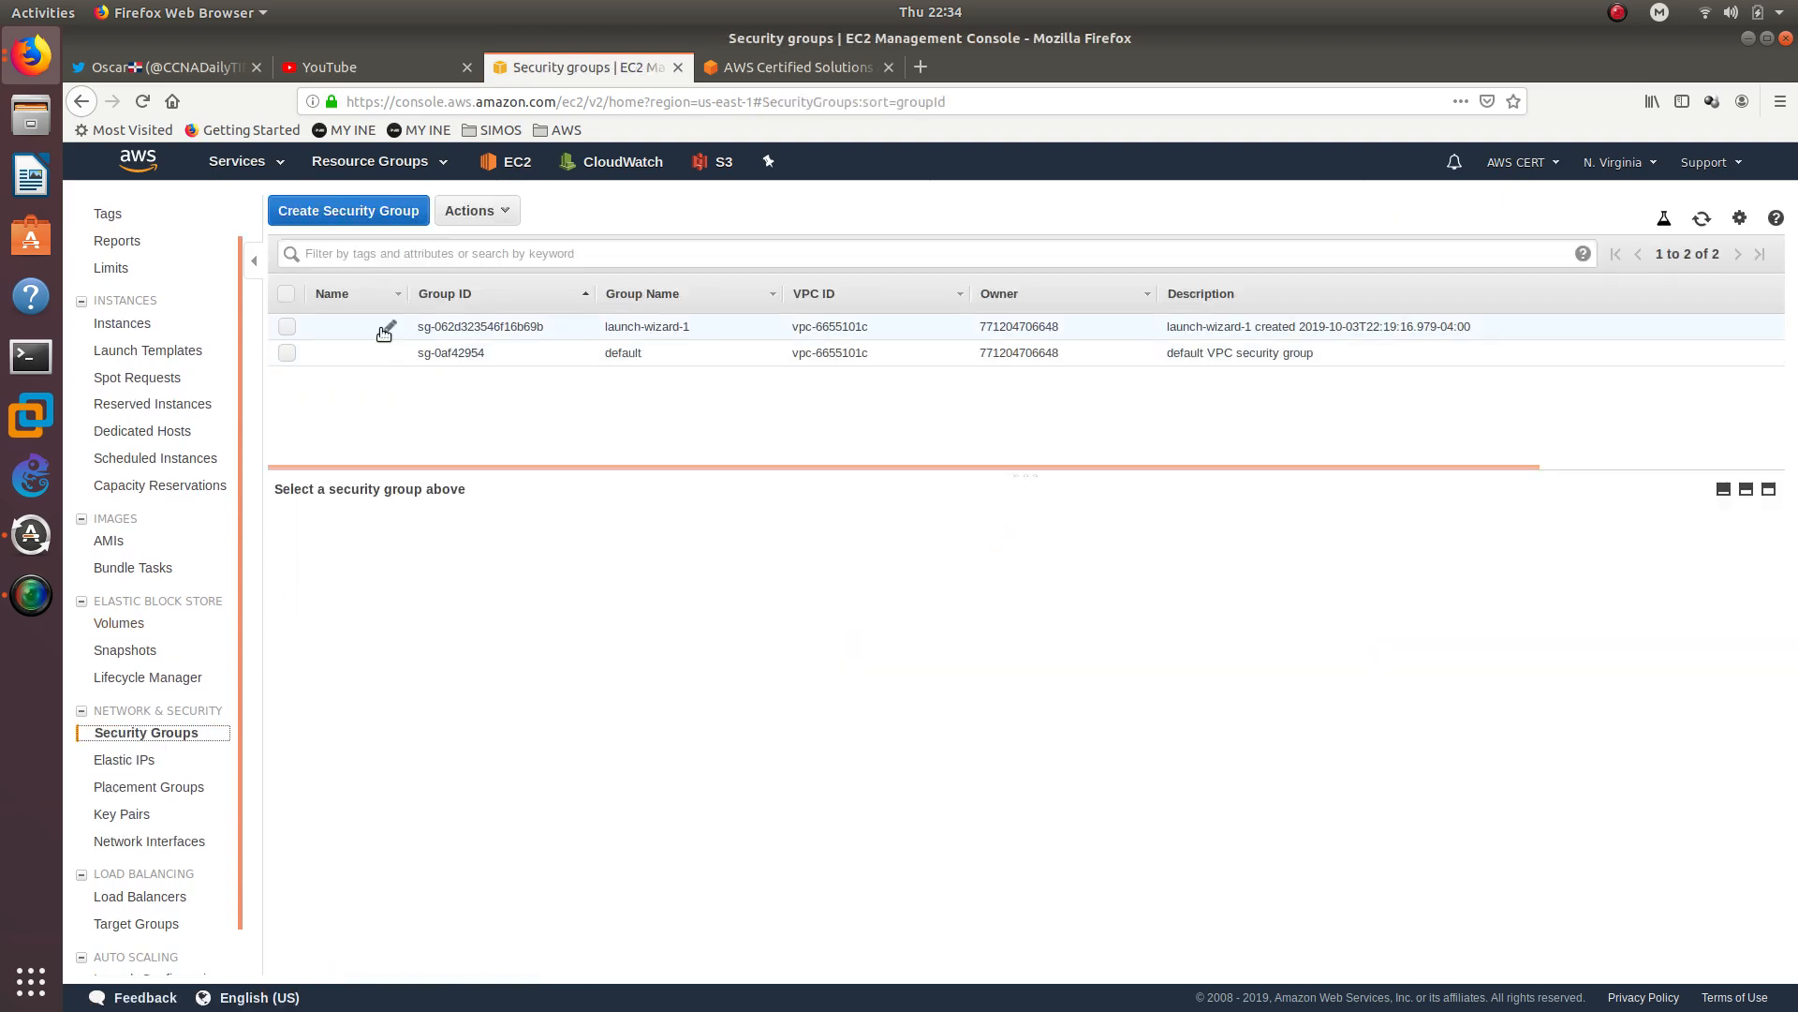
{"action": "left_click", "coordinate": [377, 212]}
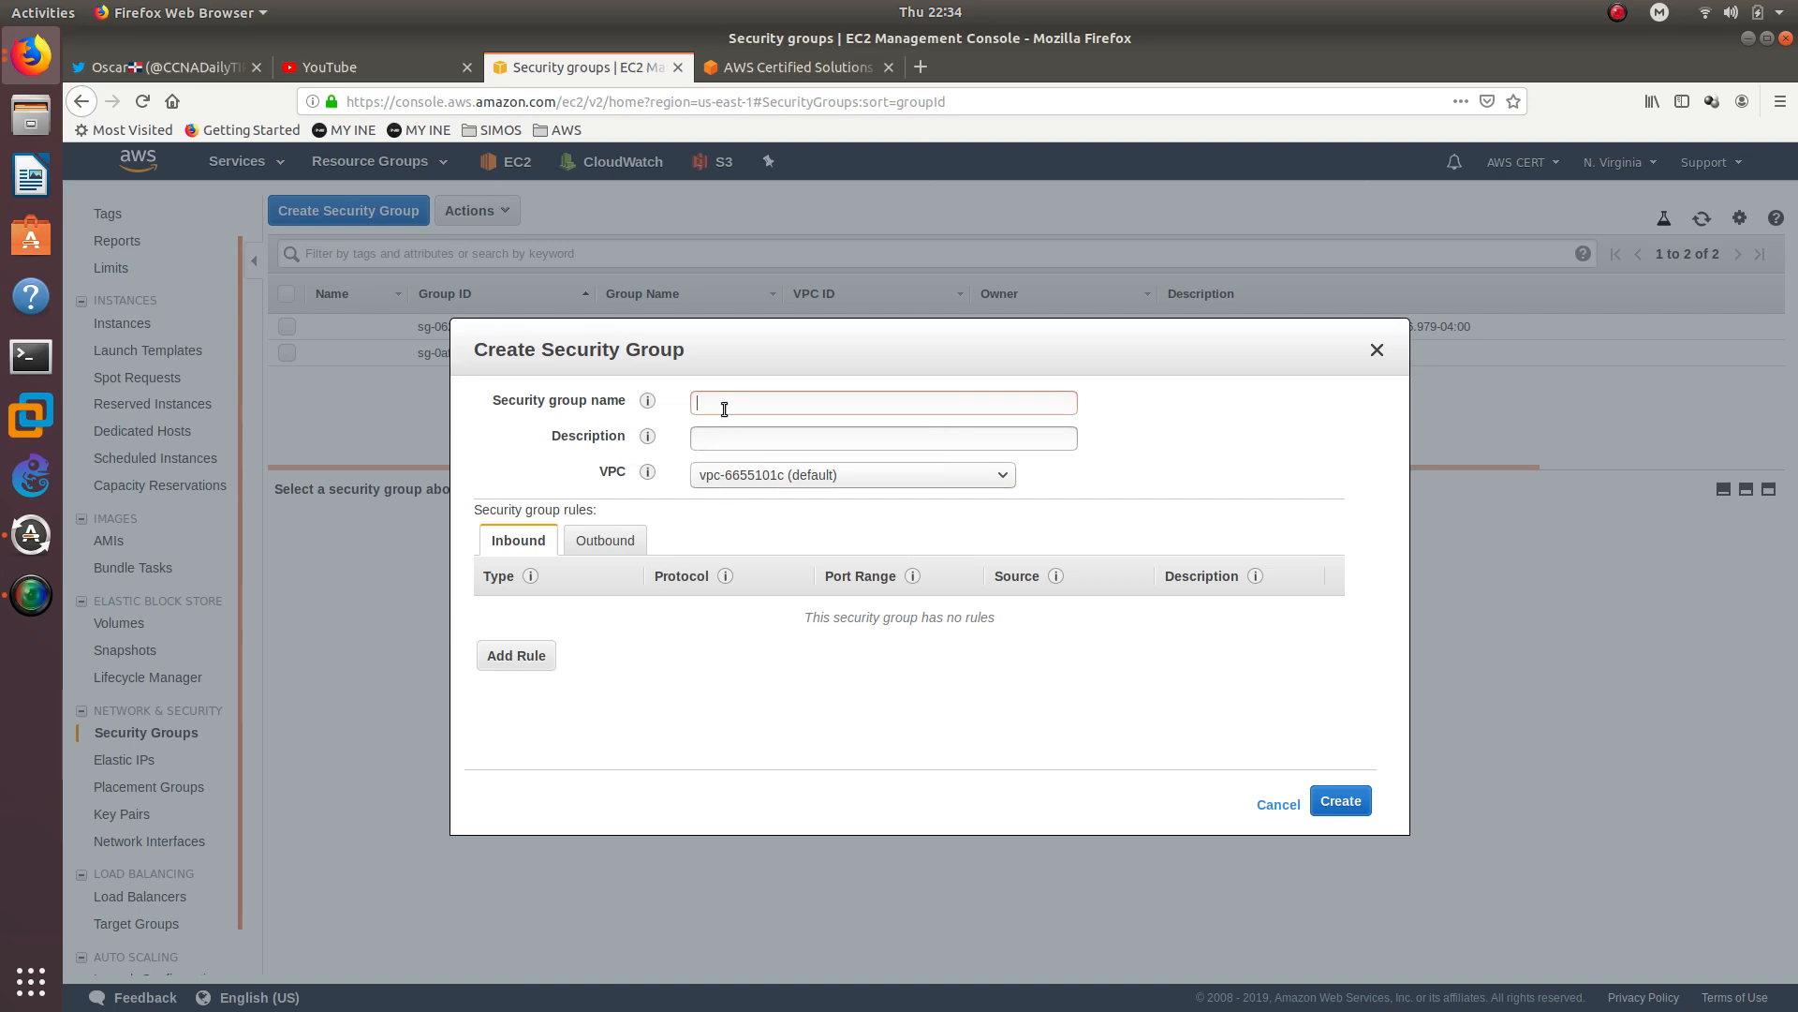
{"action": "type", "text": "WEBSITE"}
{"action": "key", "text": "ctrl+a"}
{"action": "key", "text": "ctrl+c"}
{"action": "left_click", "coordinate": [752, 441]}
{"action": "key", "text": "ctrl+v"}
{"action": "left_click", "coordinate": [766, 476]}
{"action": "left_click", "coordinate": [745, 475]}
{"action": "left_click", "coordinate": [1150, 466]}
Step: Add an inbound HTTP rule to the WEBSITE security group
{"action": "left_click", "coordinate": [518, 655]}
{"action": "left_click", "coordinate": [572, 615]}
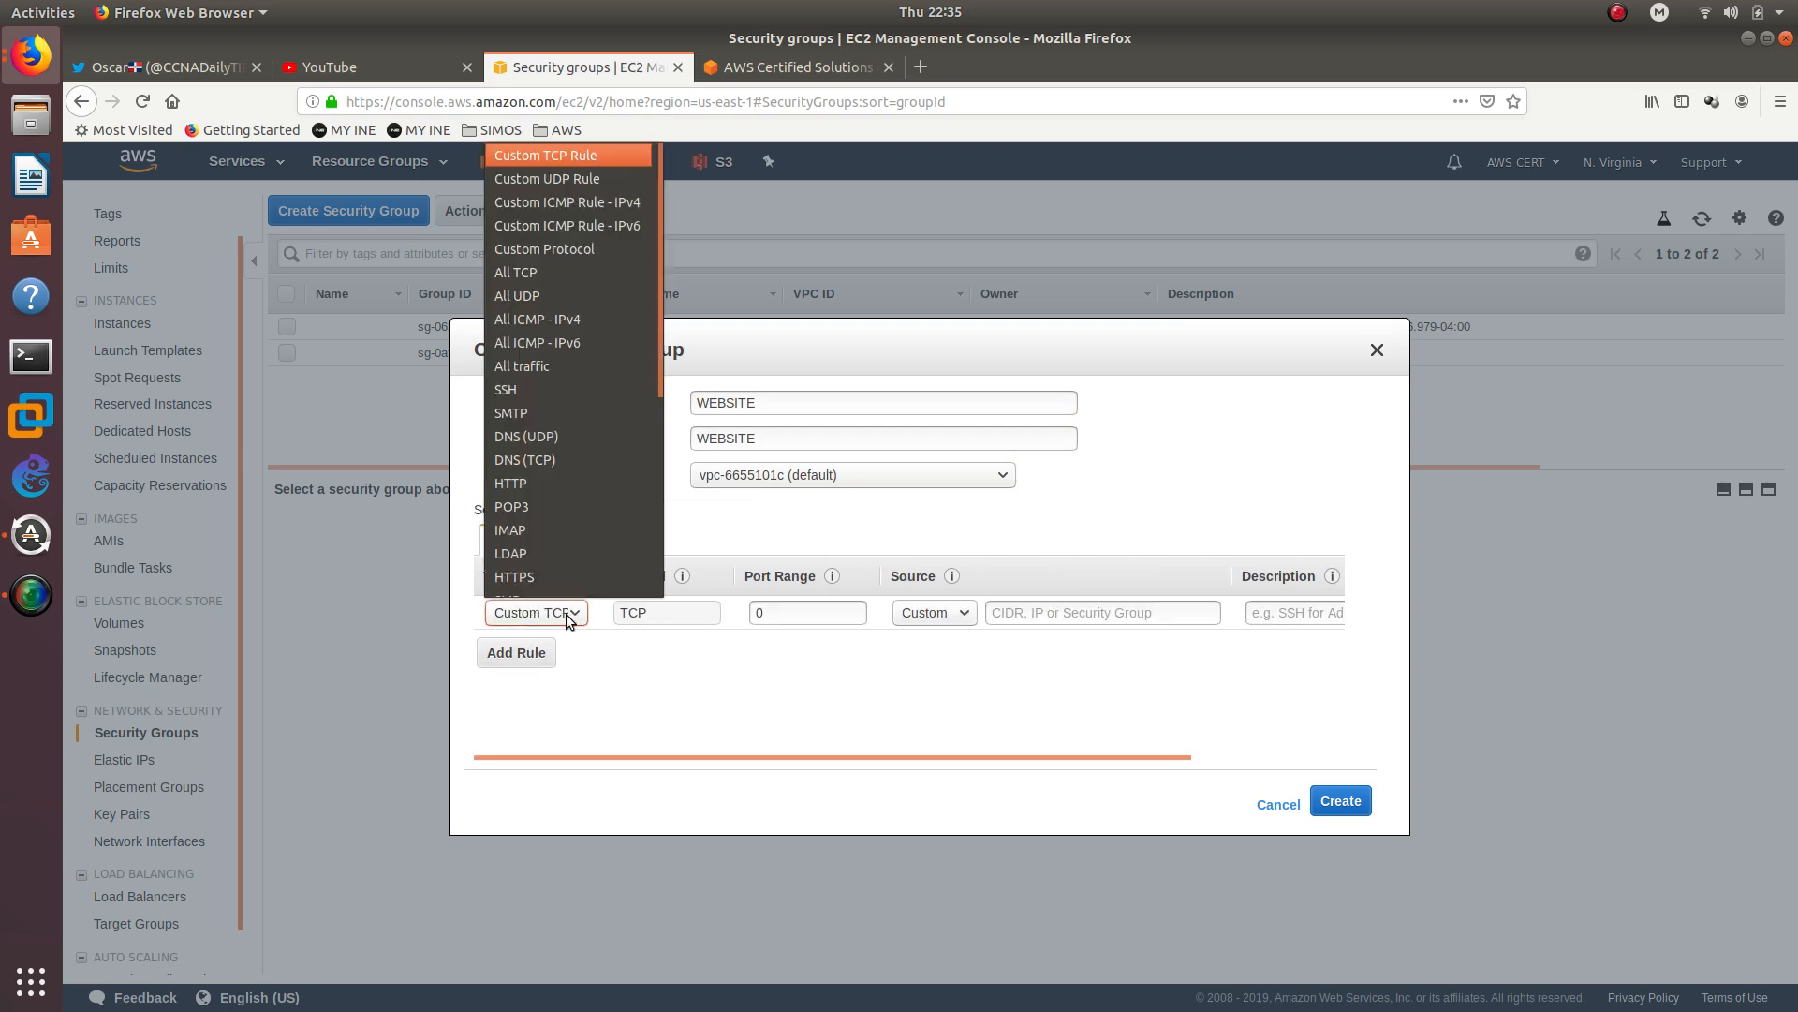
{"action": "key", "text": "h"}
{"action": "key", "text": "Return"}
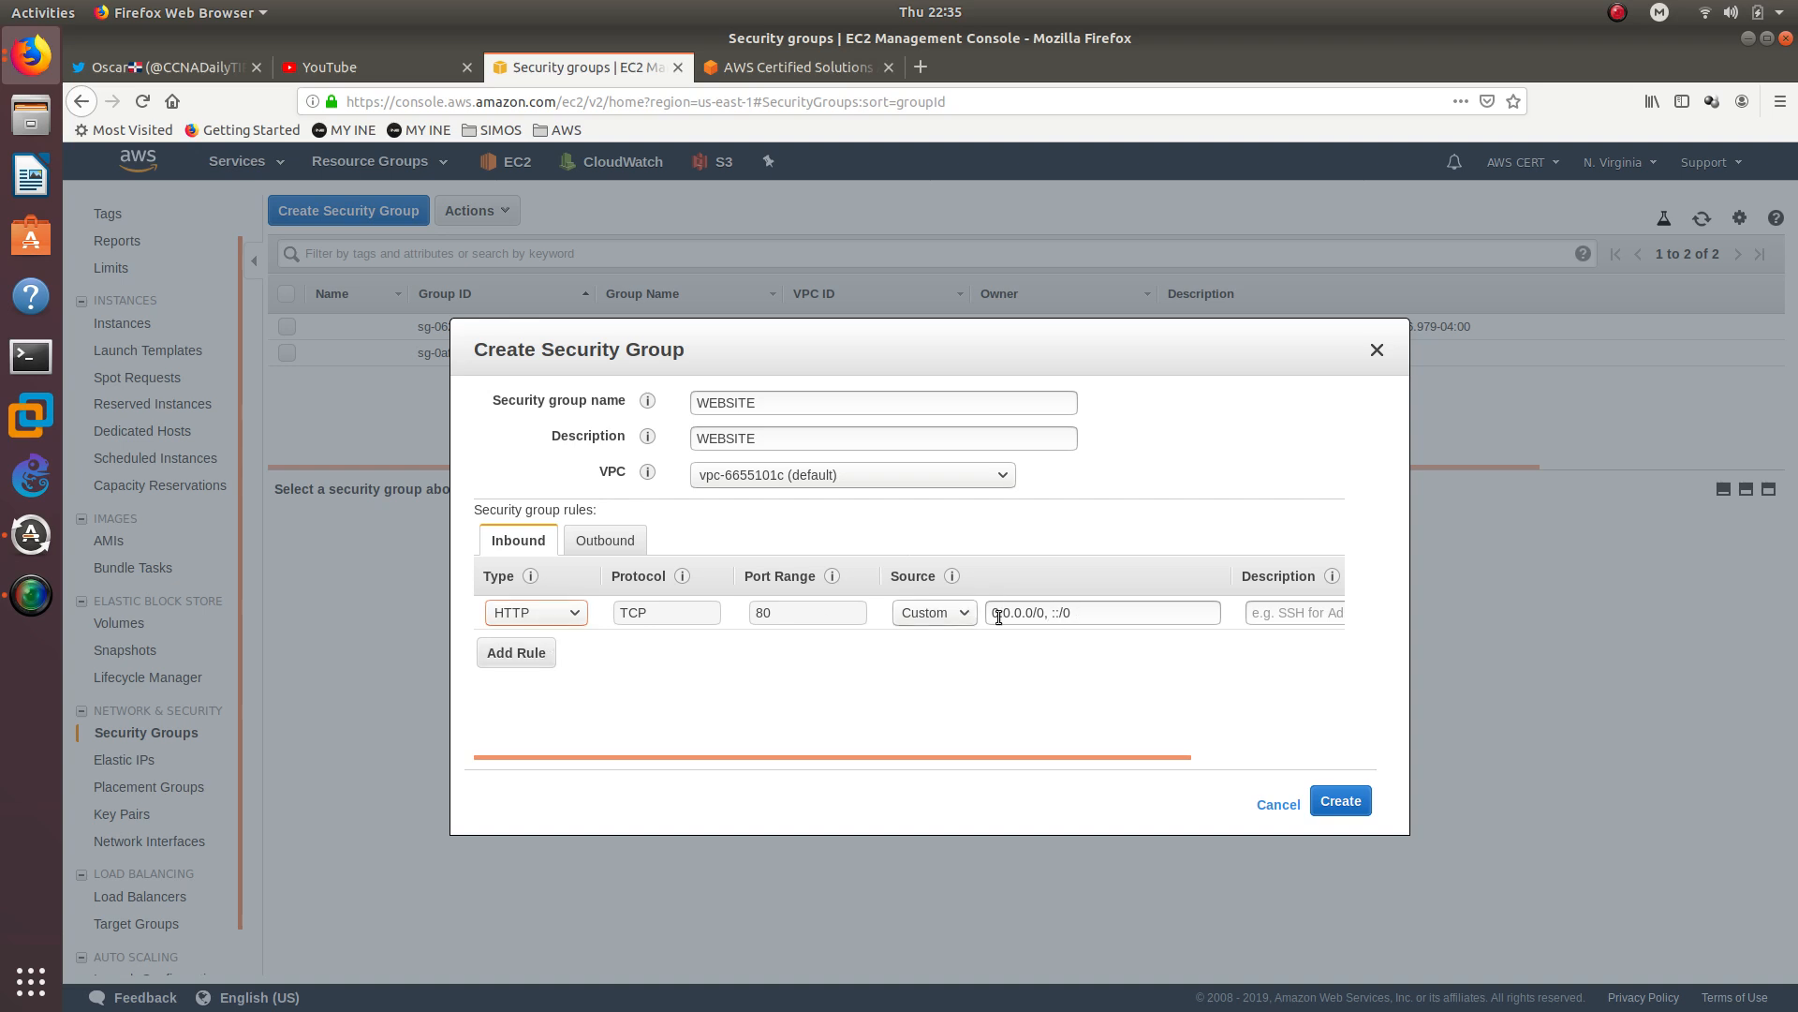
{"action": "left_click_drag", "start_coordinate": [992, 614], "coordinate": [1051, 613]}
Step: Add an inbound SSH rule, check the outbound rules and try to create the security group
{"action": "left_click", "coordinate": [515, 654]}
{"action": "left_click", "coordinate": [536, 647]}
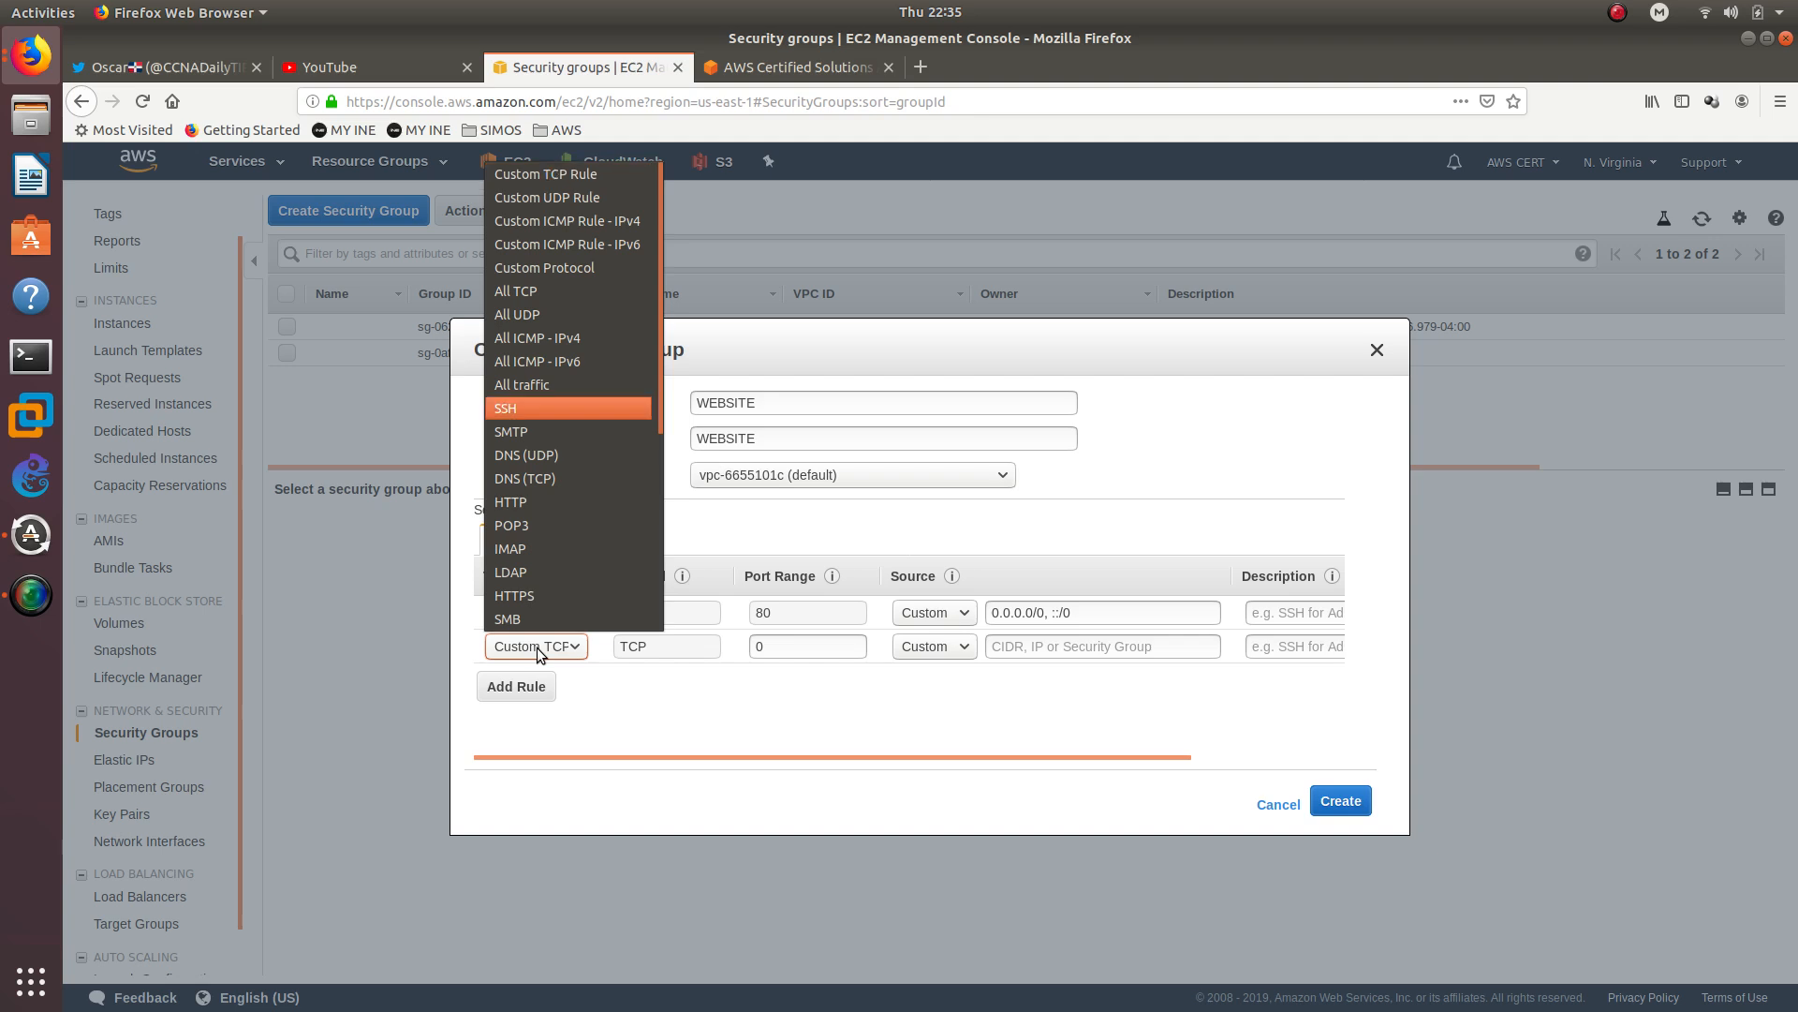
{"action": "key", "text": "Return"}
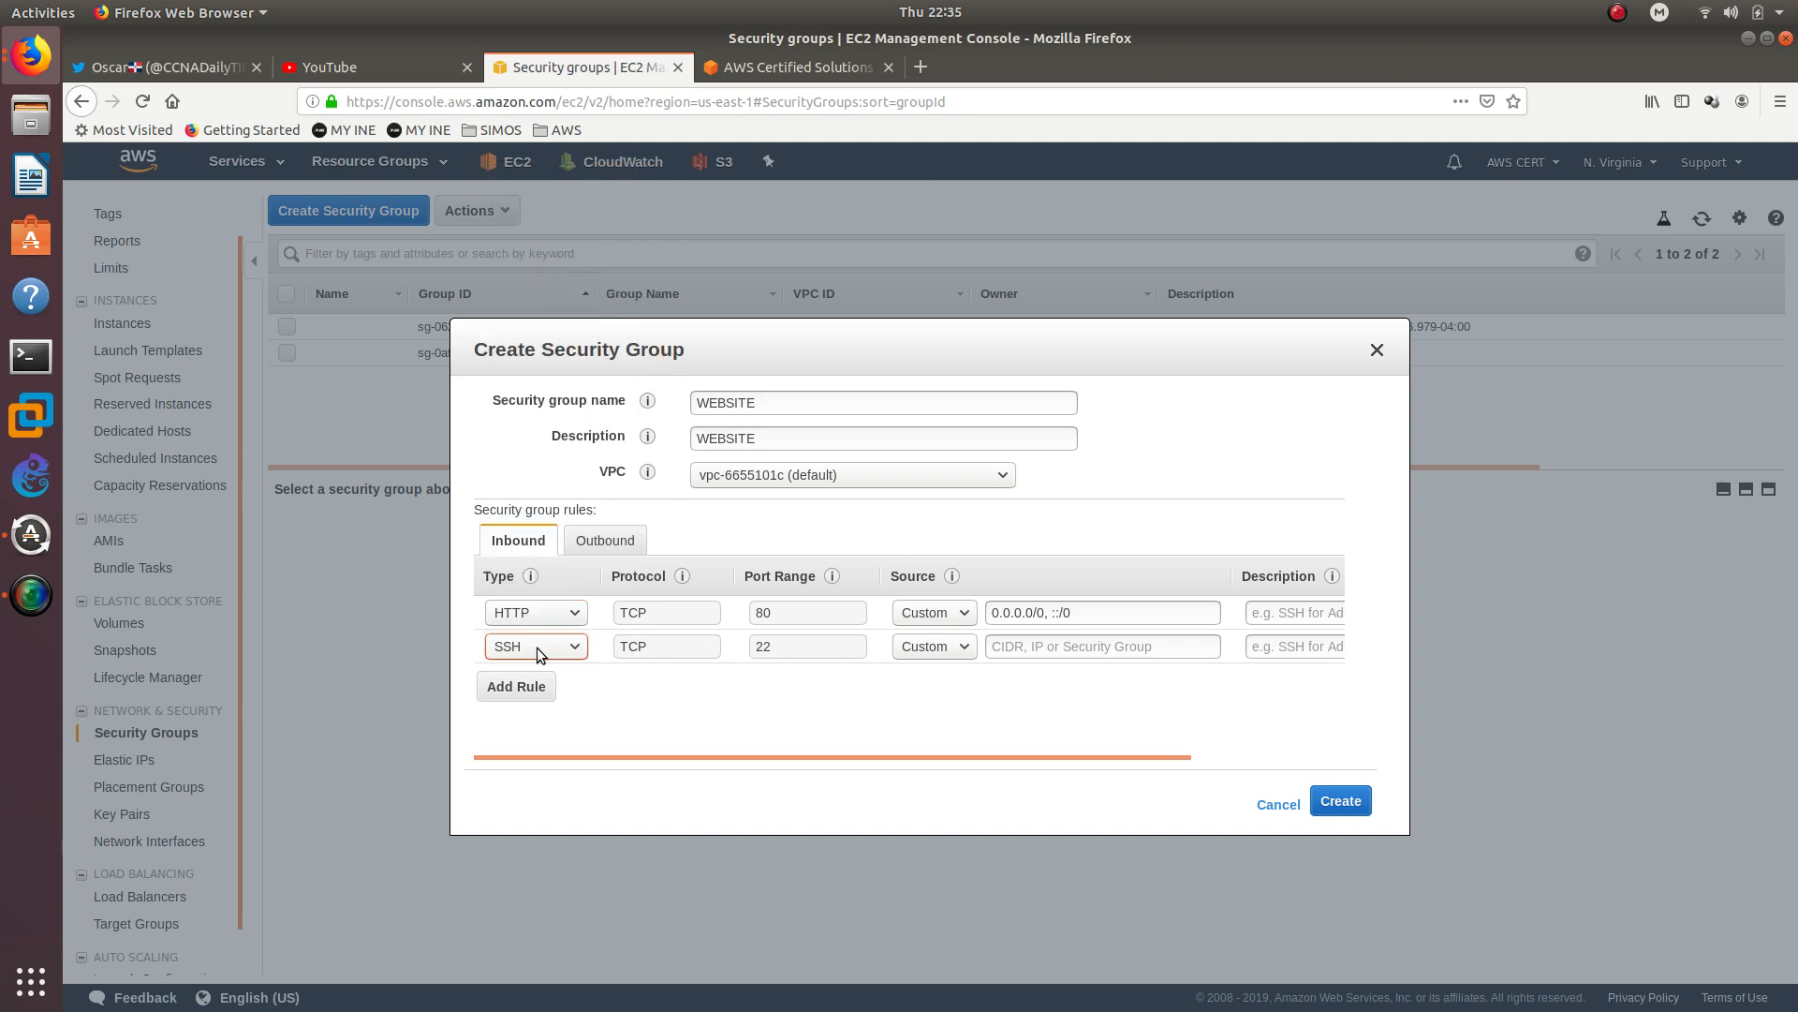
{"action": "left_click", "coordinate": [590, 541]}
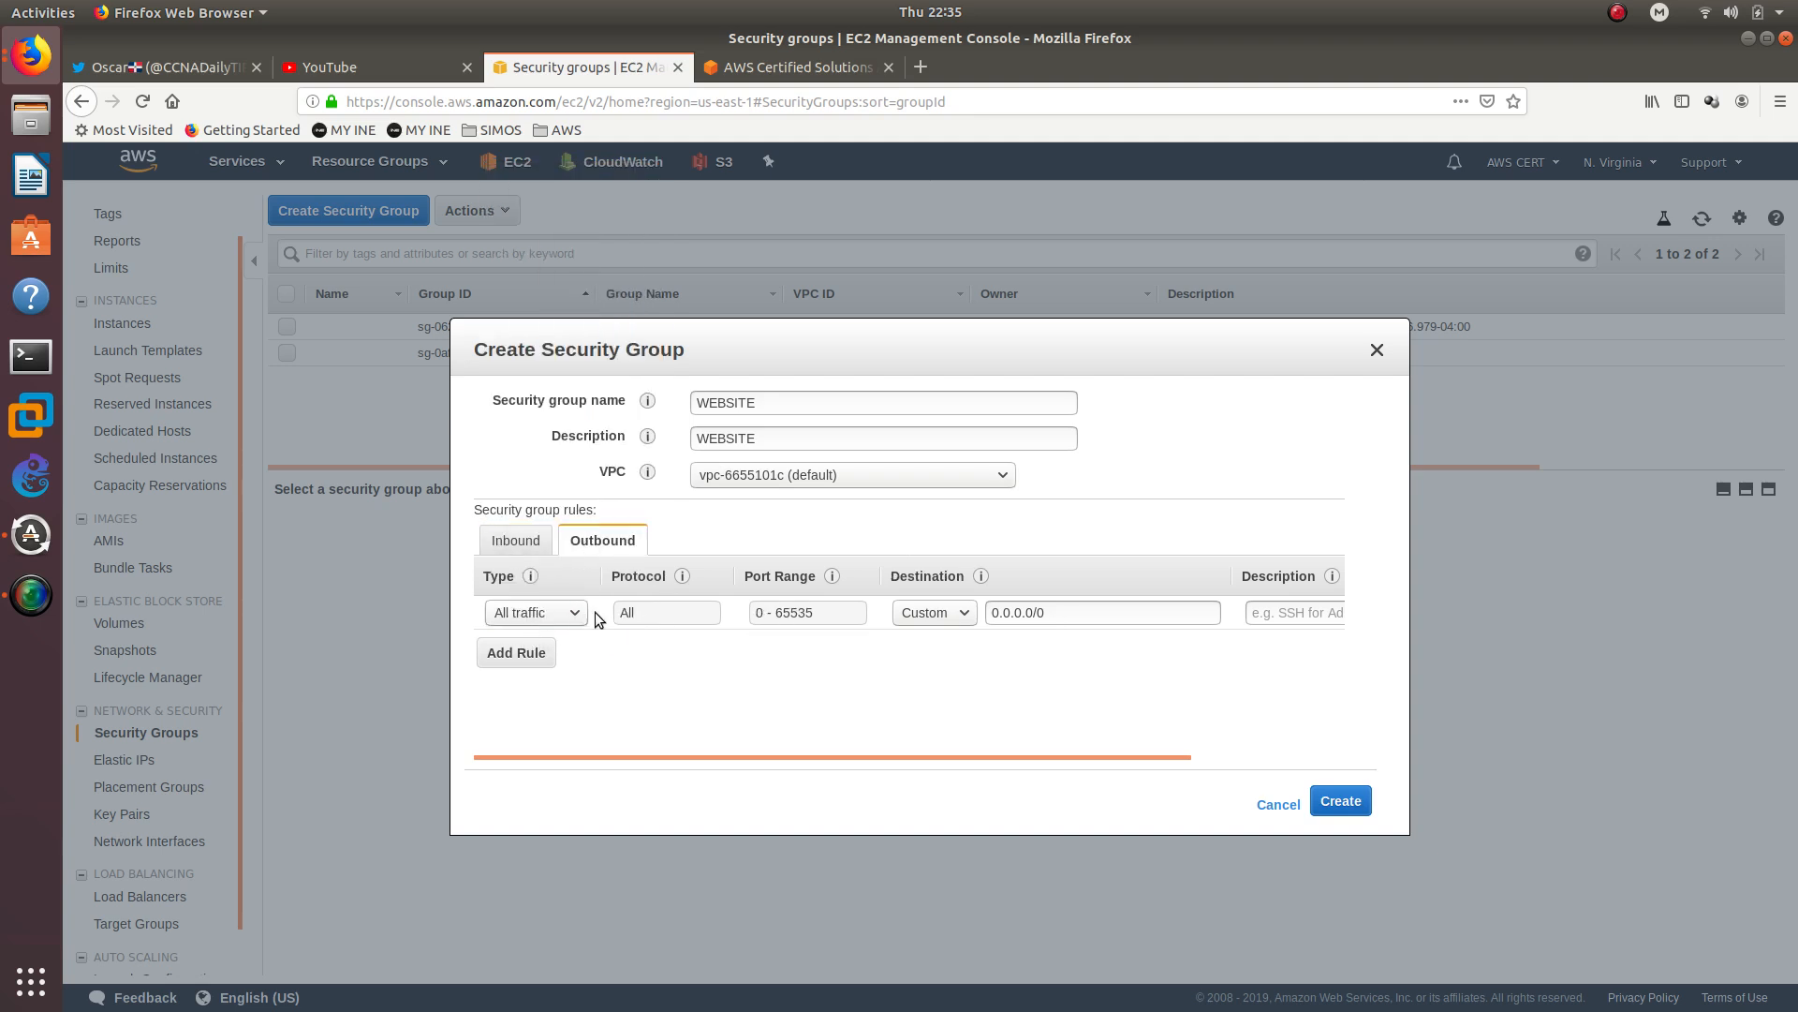
{"action": "left_click", "coordinate": [1355, 798]}
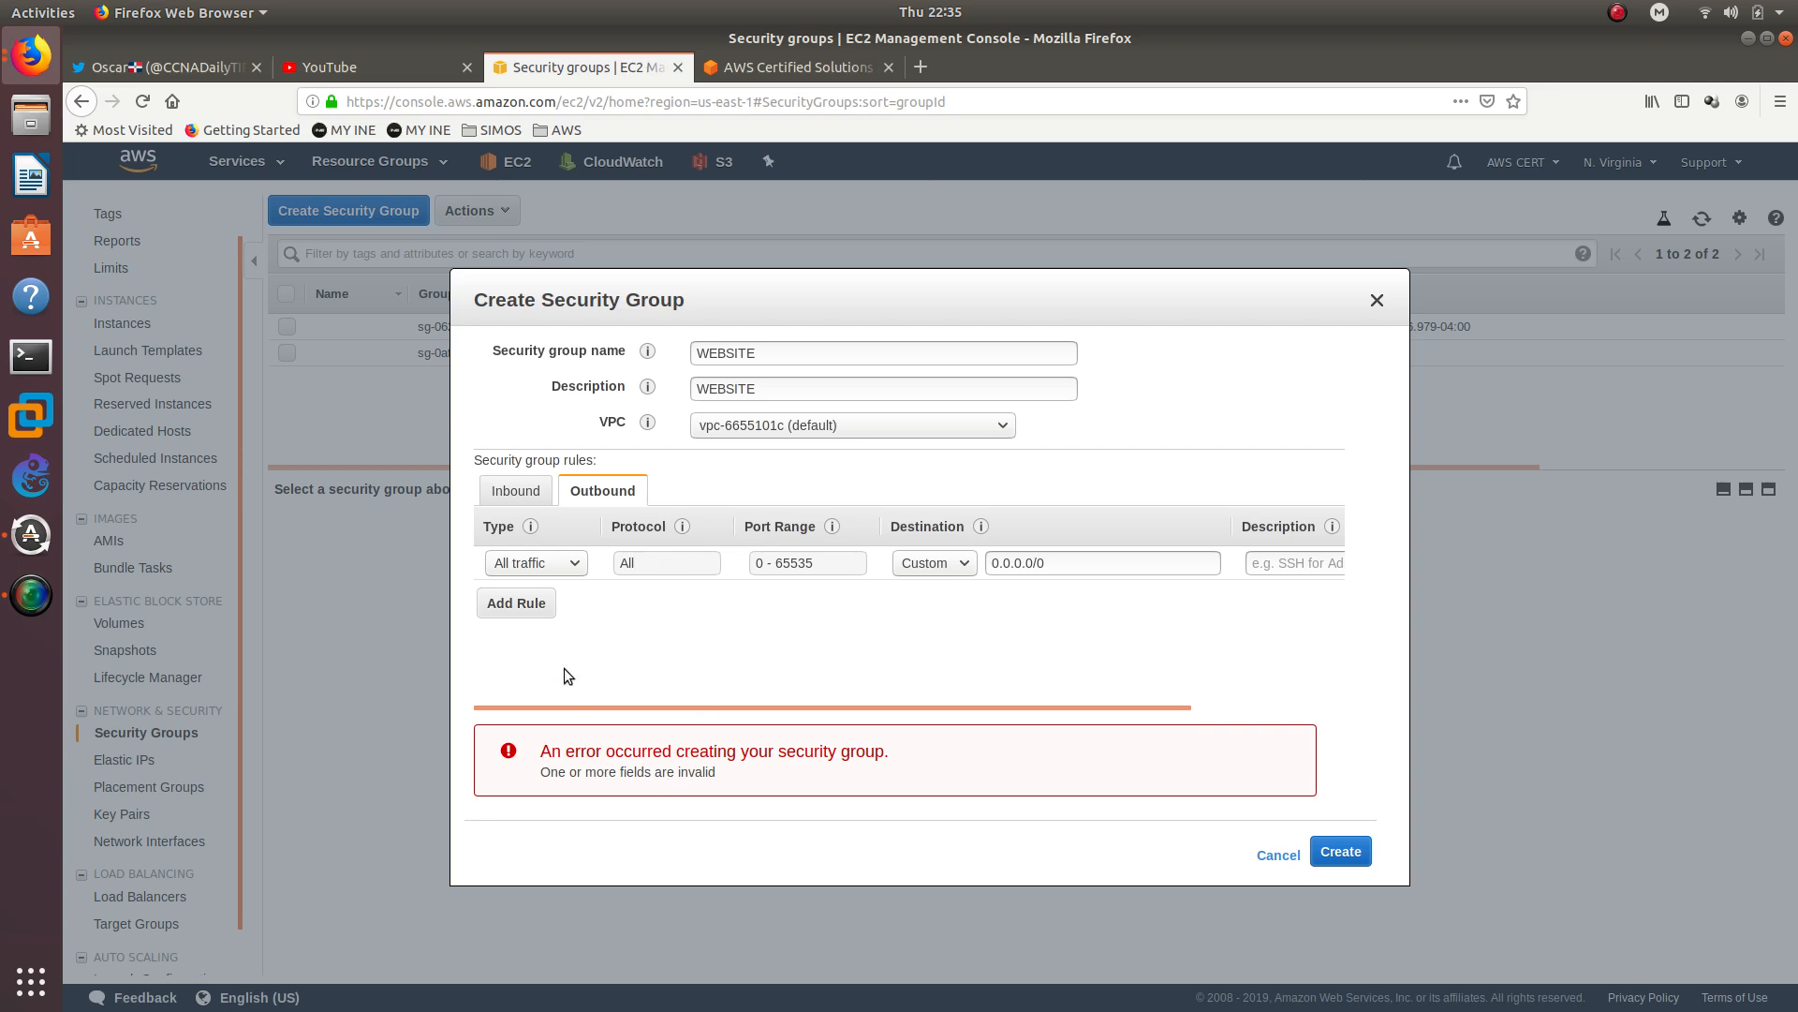
Step: Set the inbound SSH rule's source to Anywhere and create the WEBSITE security group
{"action": "left_click", "coordinate": [497, 491]}
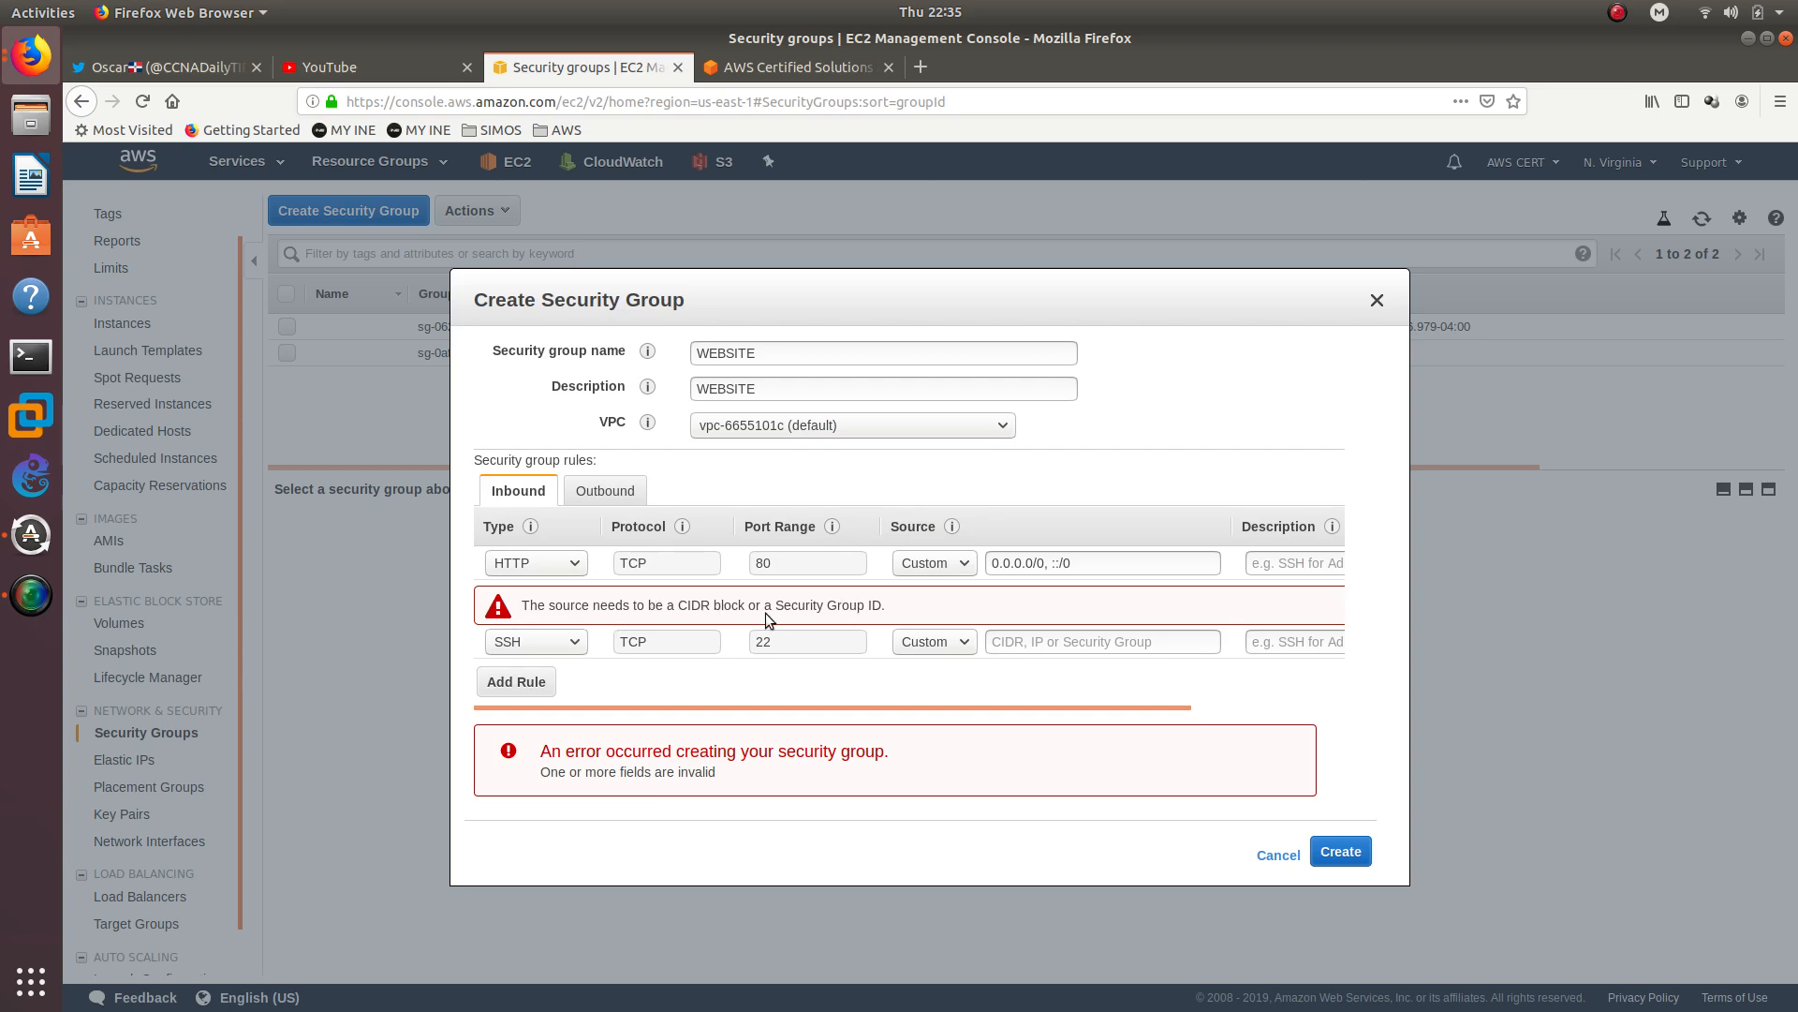
{"action": "left_click_drag", "start_coordinate": [530, 607], "coordinate": [910, 571]}
{"action": "left_click", "coordinate": [686, 665]}
{"action": "left_click", "coordinate": [1053, 642]}
{"action": "left_click", "coordinate": [958, 642]}
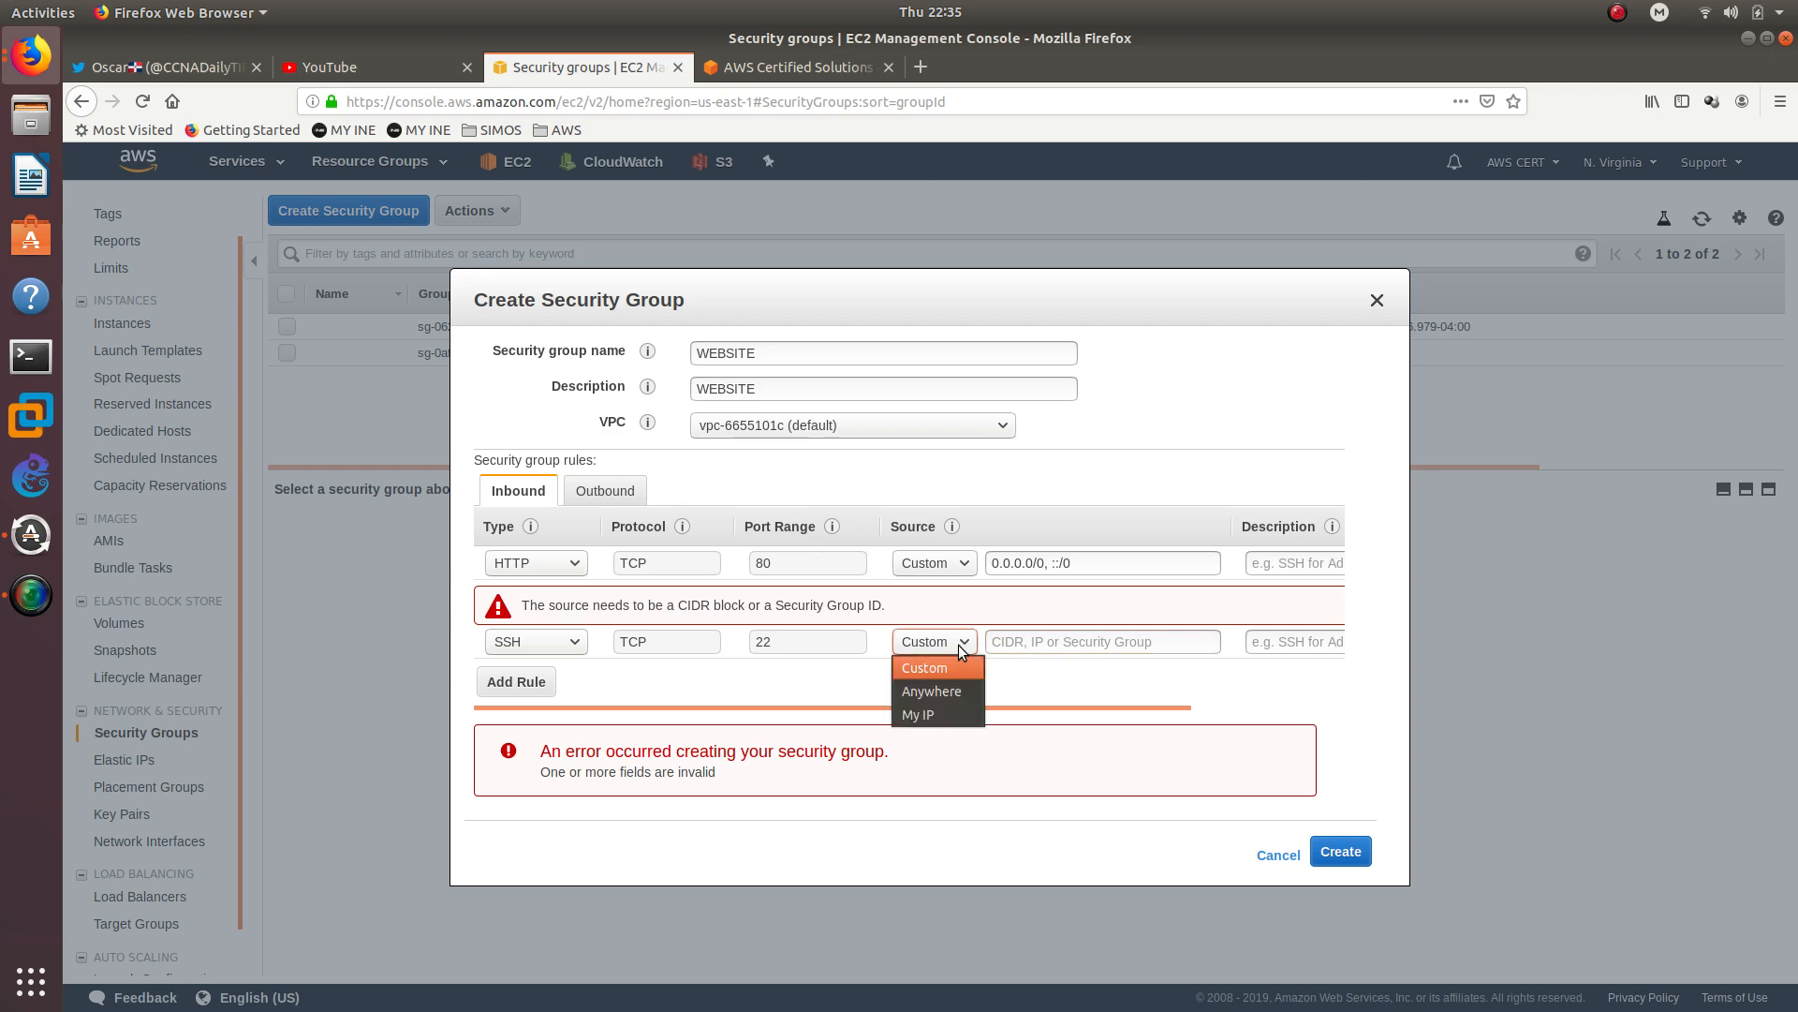
{"action": "left_click", "coordinate": [931, 693]}
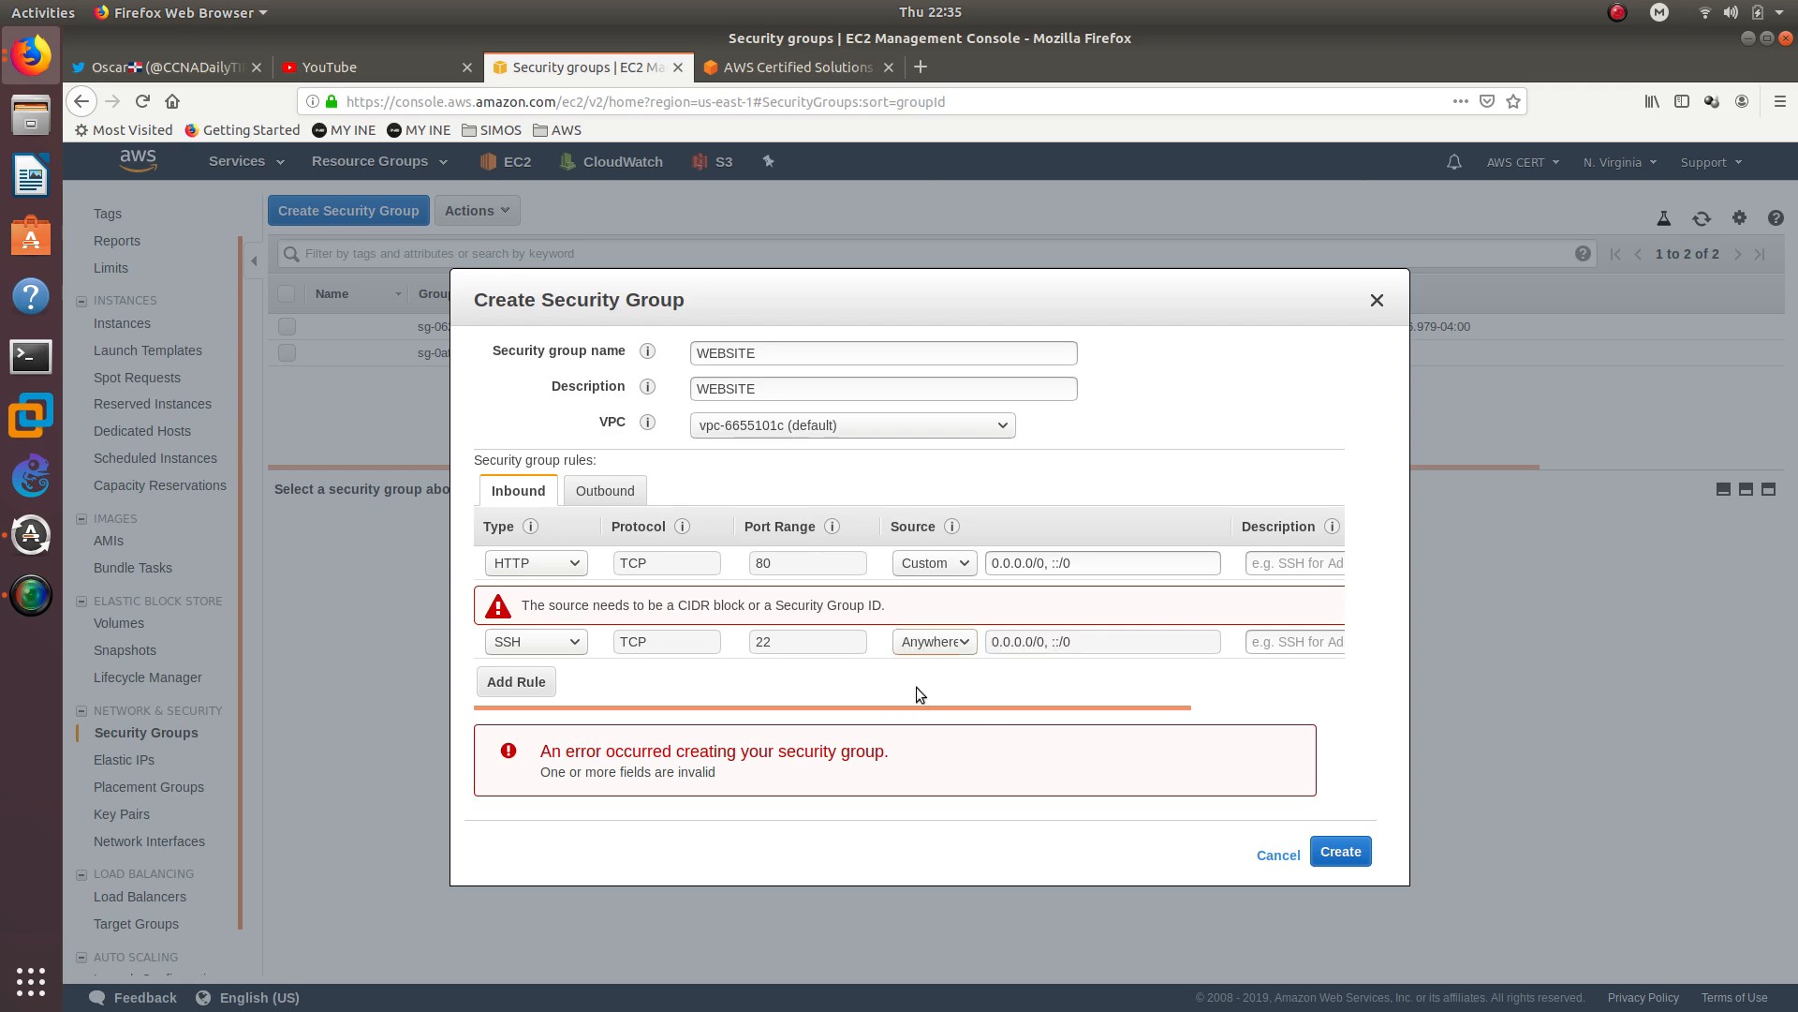
{"action": "left_click", "coordinate": [1335, 849]}
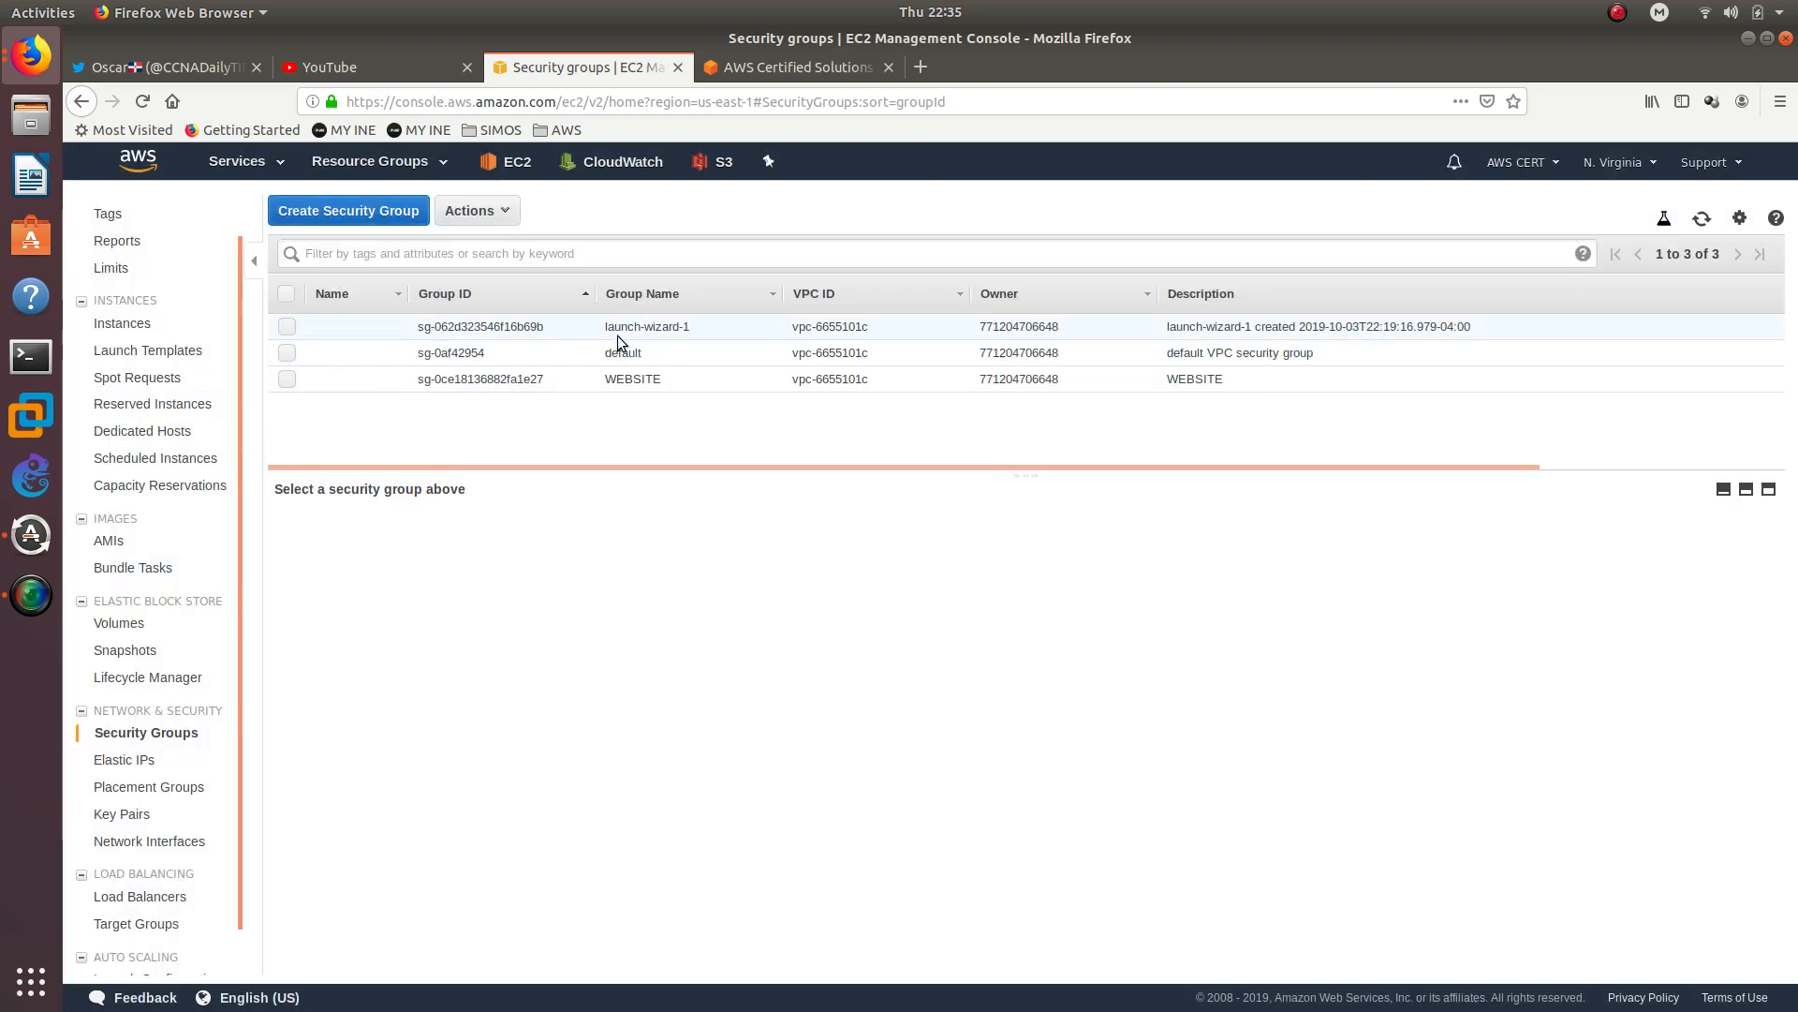
Step: Delete the launch-wizard-1 security group
{"action": "left_click", "coordinate": [286, 326]}
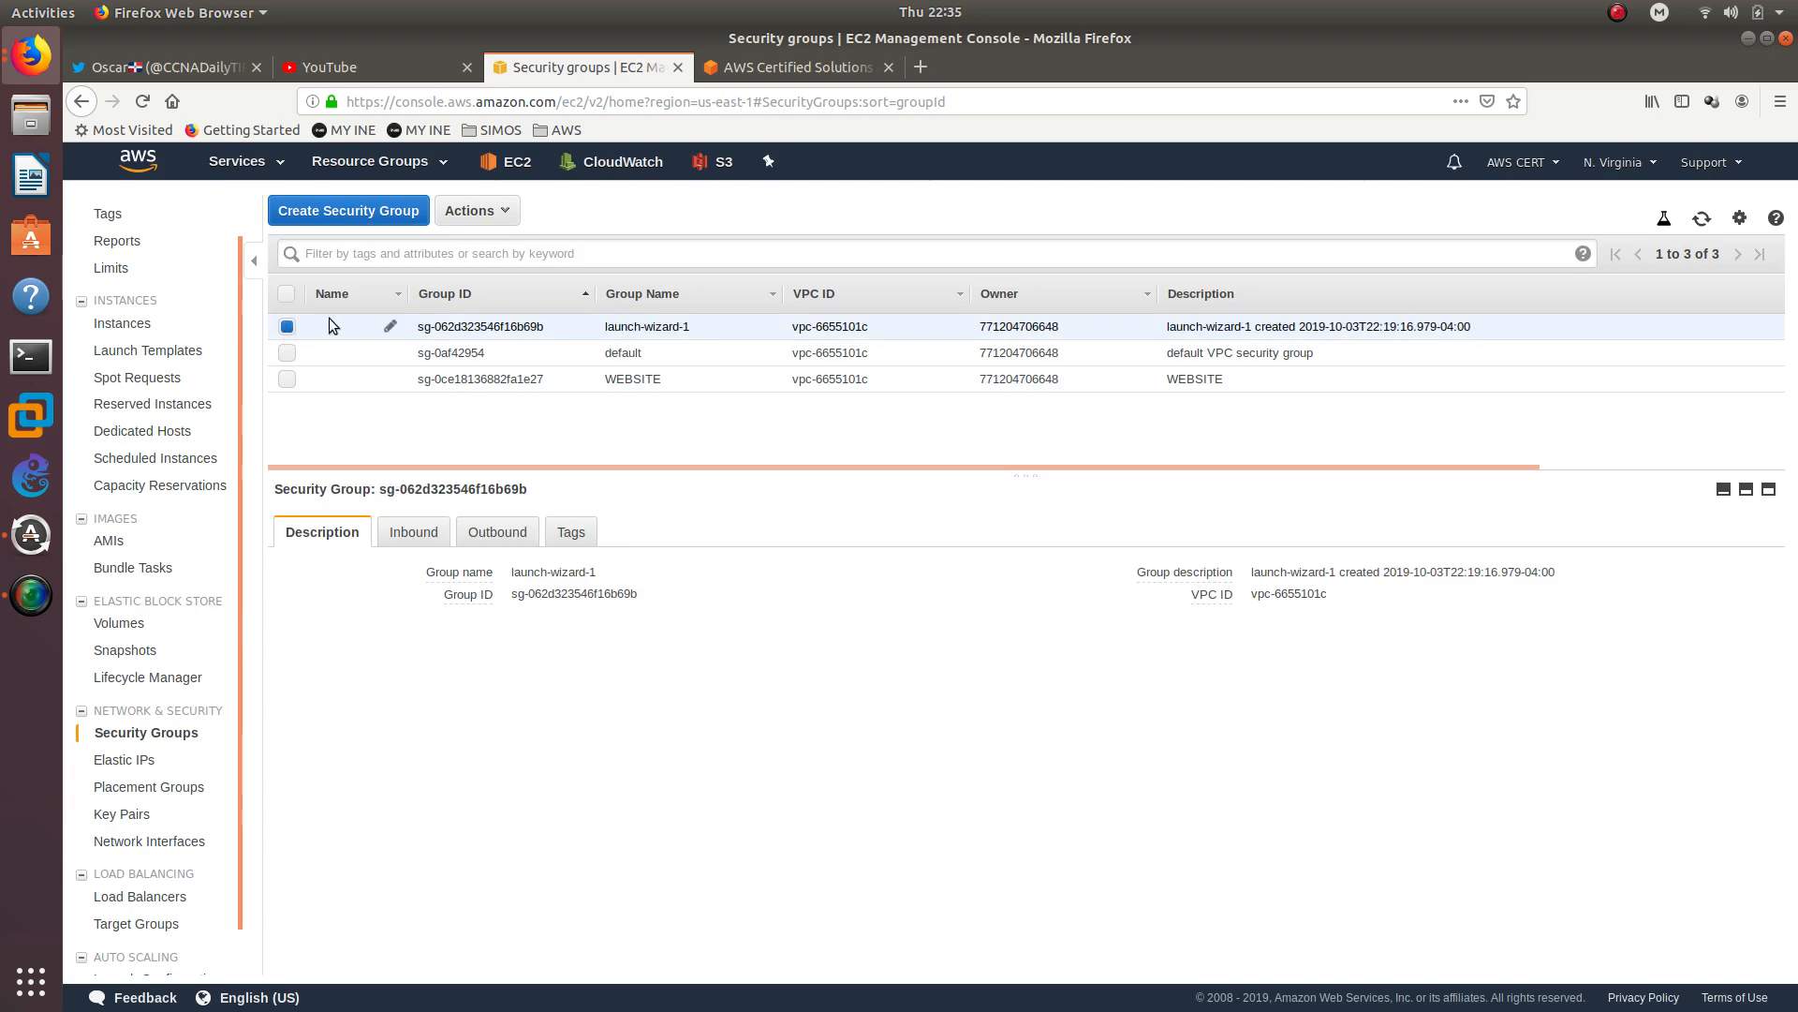
{"action": "left_click", "coordinate": [475, 212]}
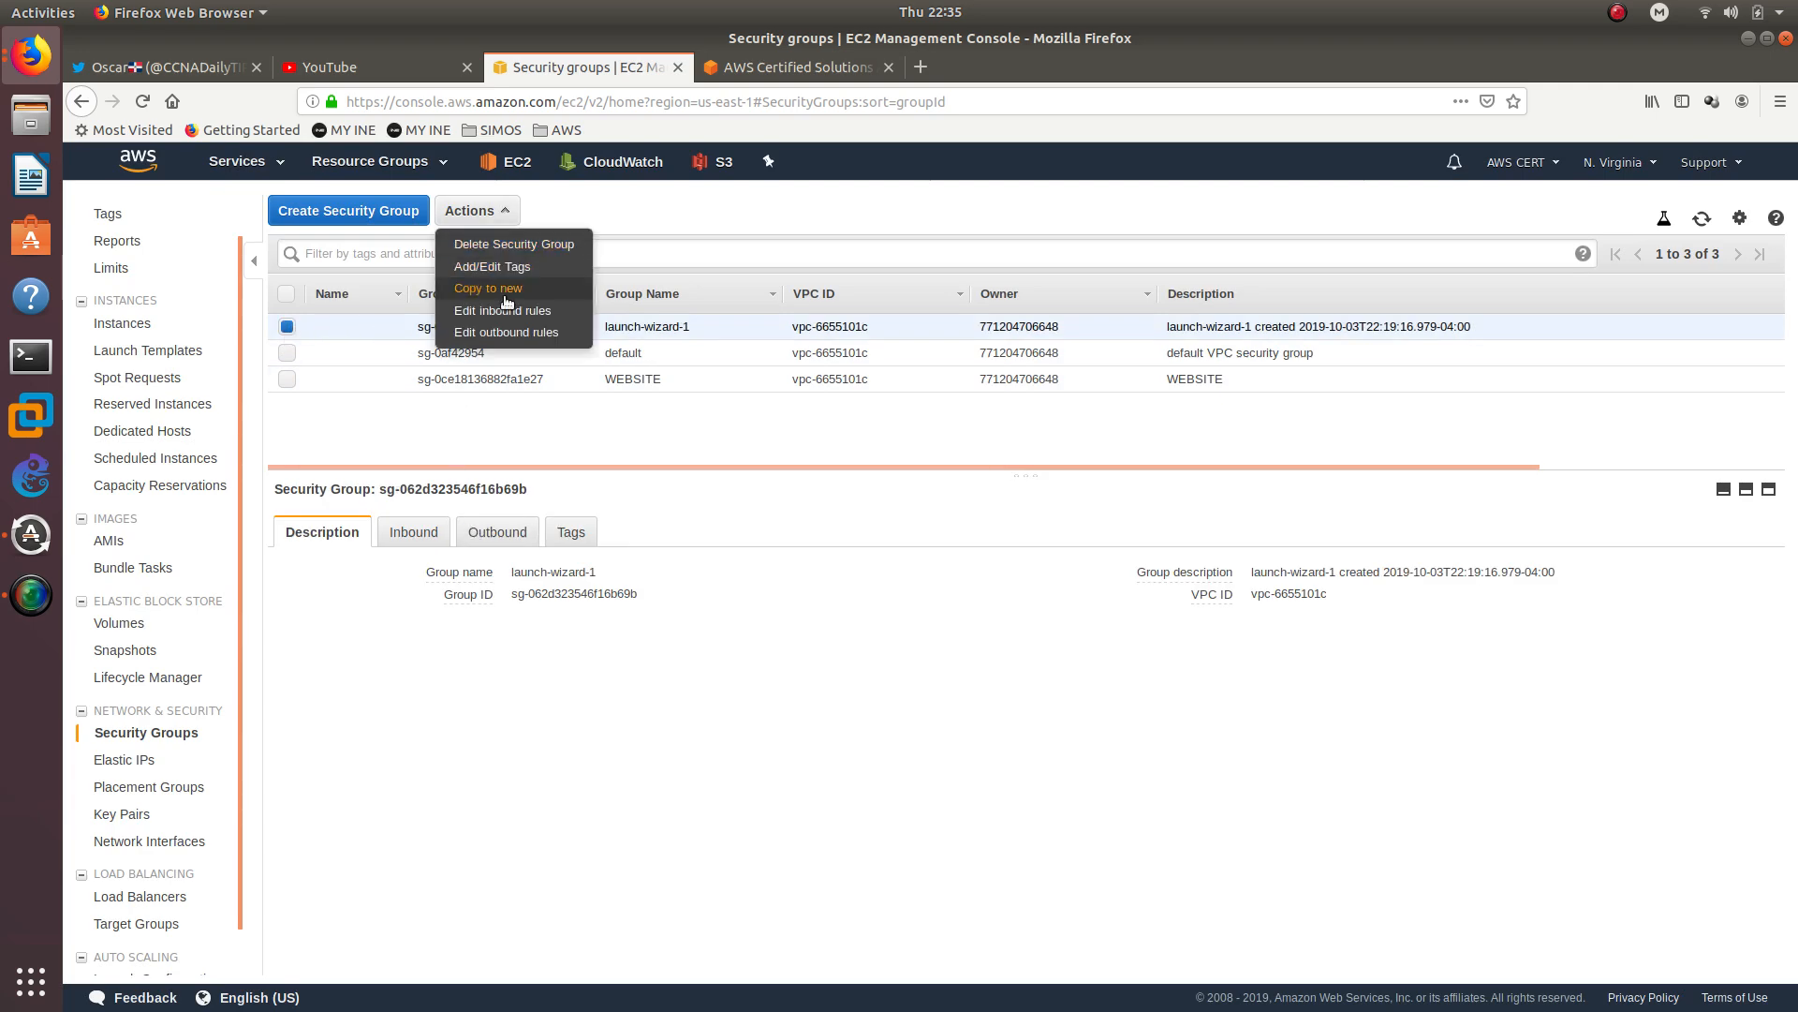
{"action": "left_click", "coordinate": [510, 244]}
{"action": "left_click", "coordinate": [1288, 633]}
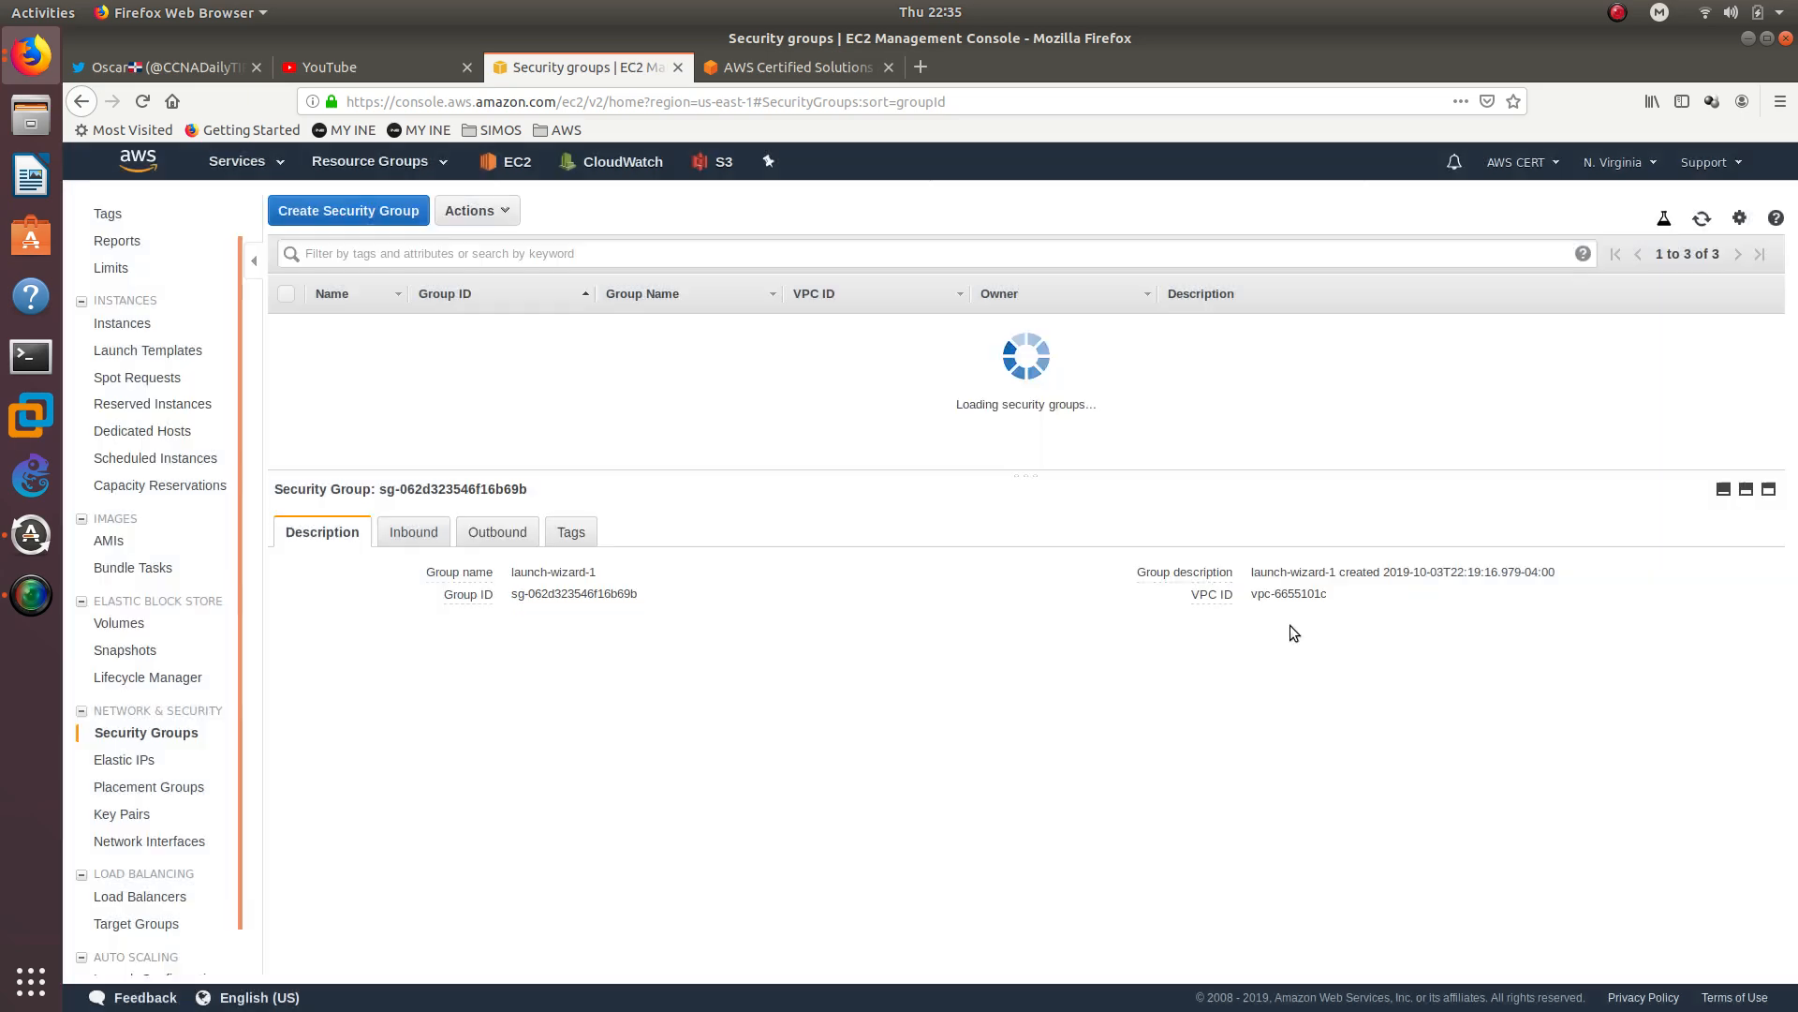
Step: Launch a new EC2 instance from the first listed machine image, keep the t2.micro type and proceed to the instance details
{"action": "scroll", "coordinate": [184, 474], "scroll_direction": "up", "scroll_amount": 1}
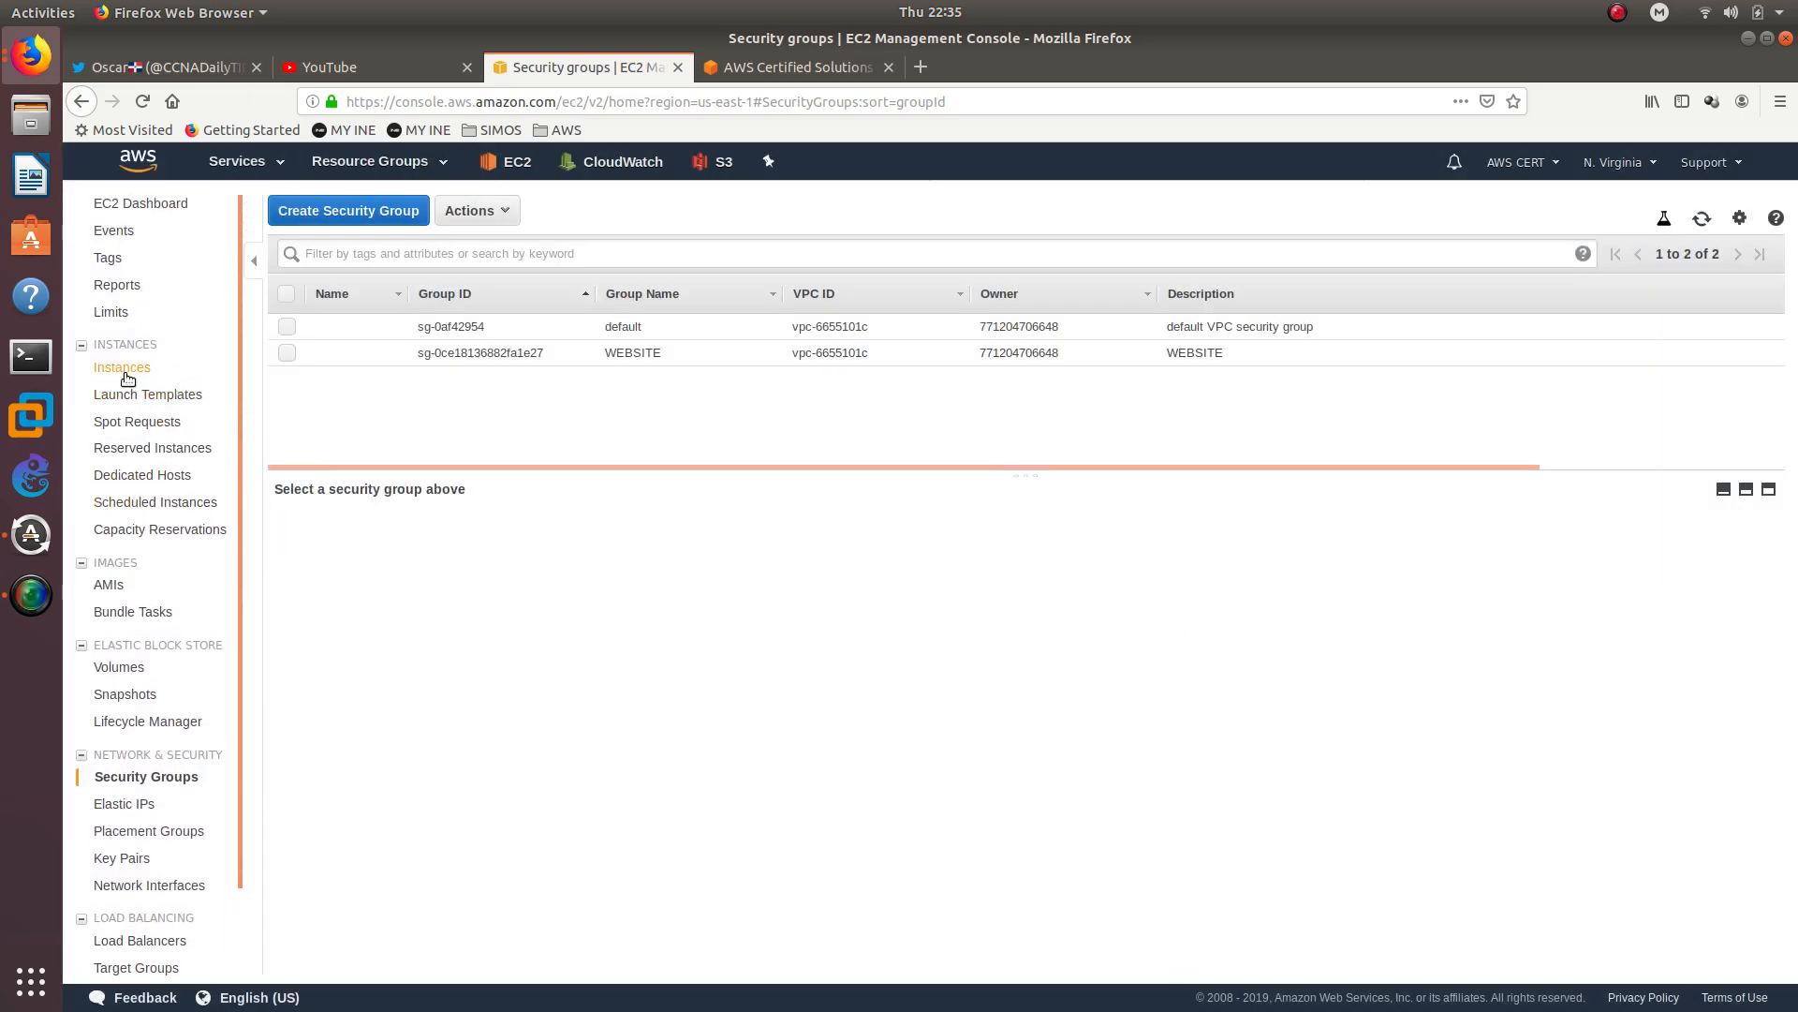
{"action": "left_click", "coordinate": [129, 371]}
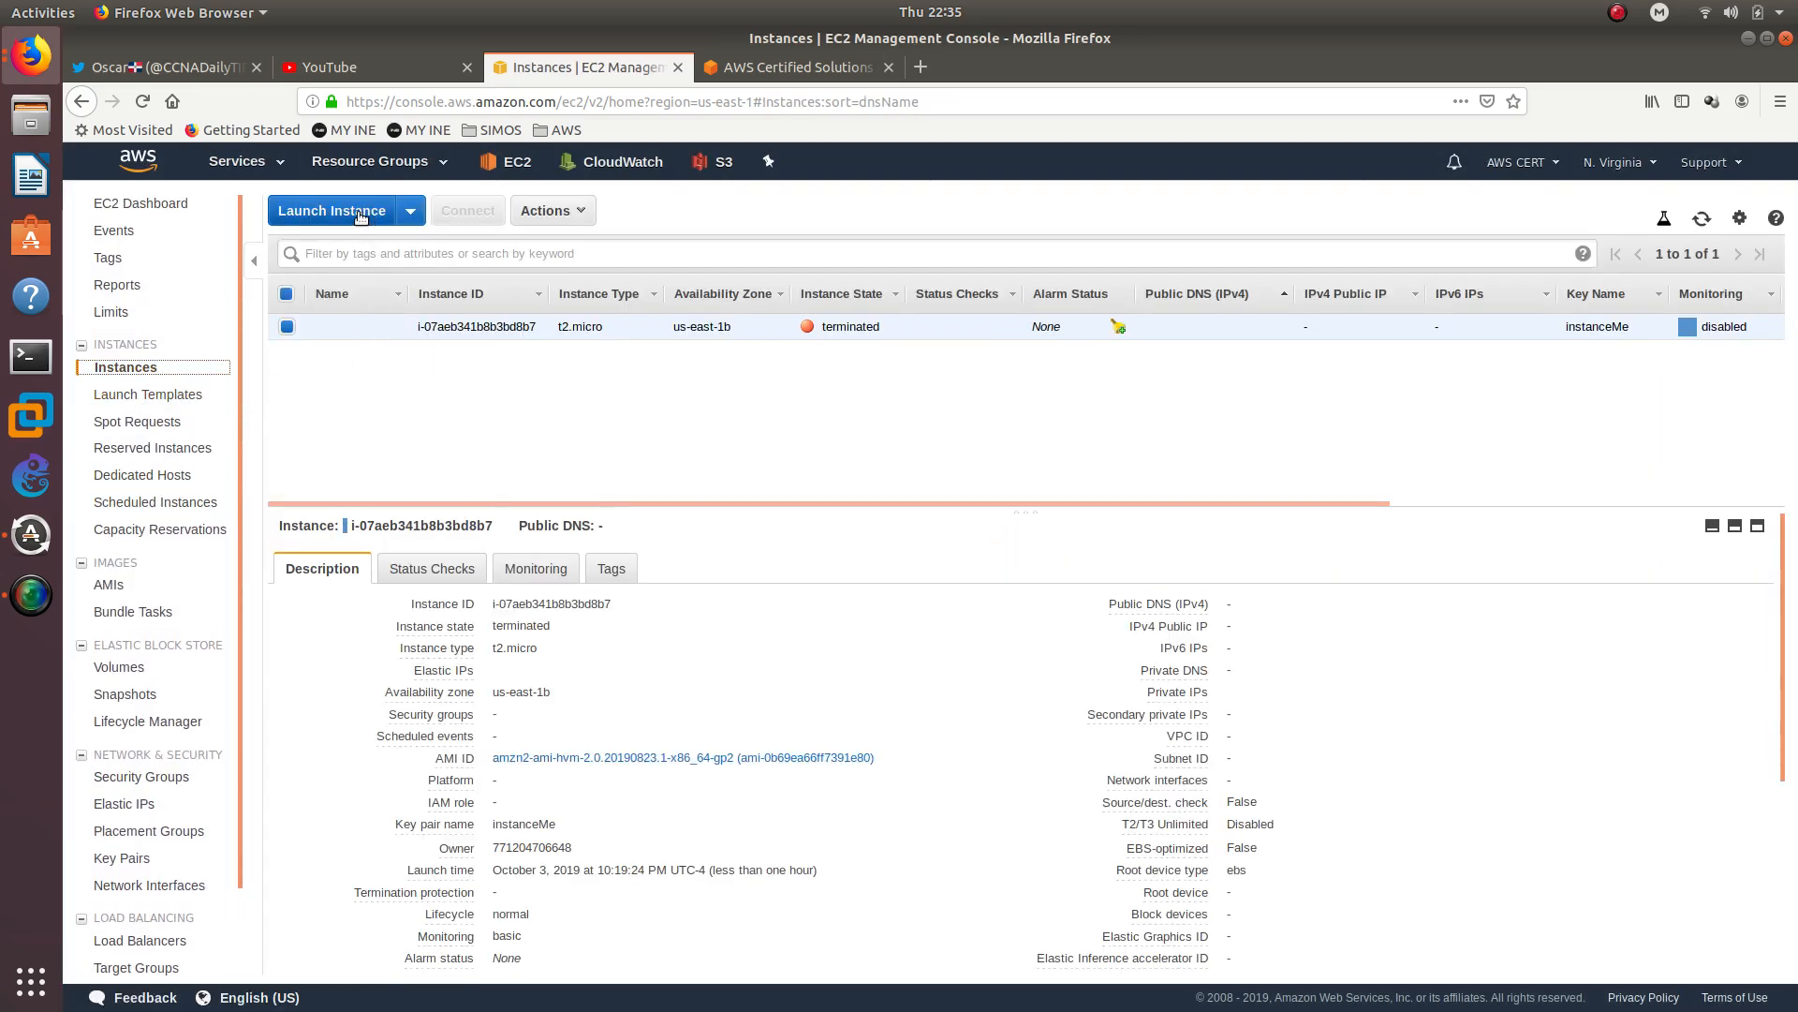
{"action": "left_click", "coordinate": [360, 215]}
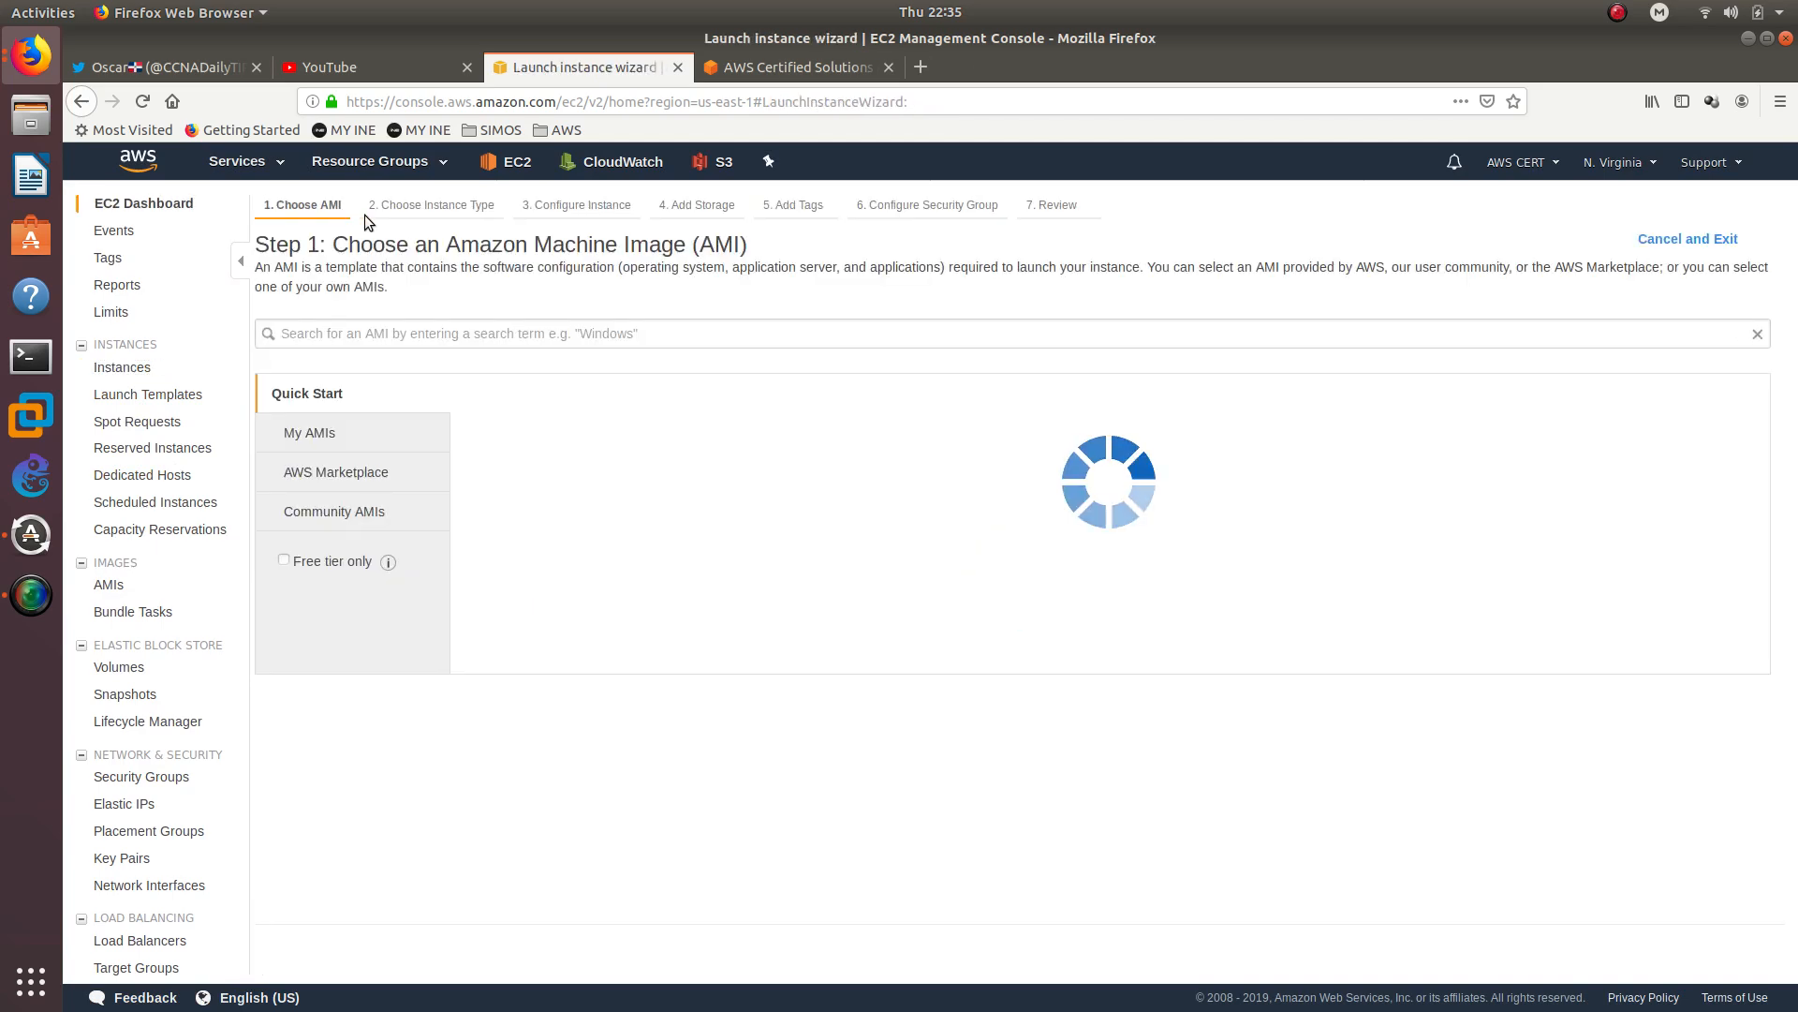
{"action": "left_click", "coordinate": [1654, 423]}
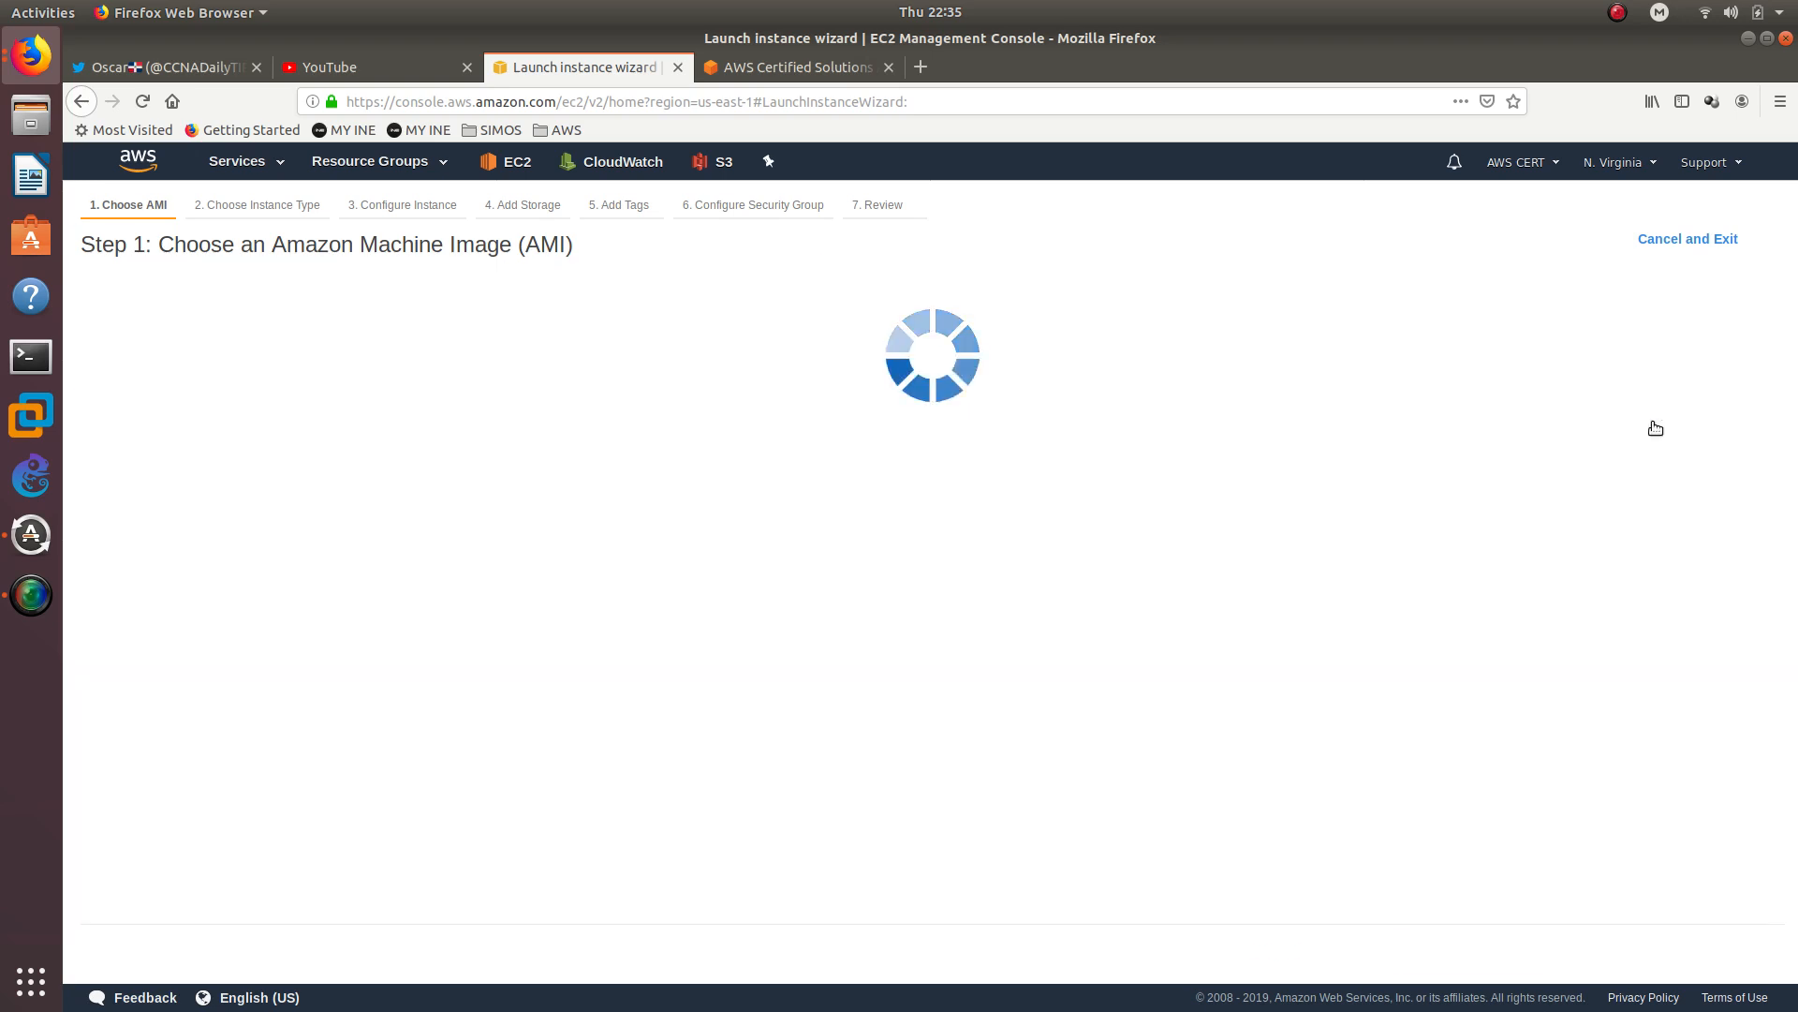
{"action": "mouse_move", "coordinate": [515, 528]}
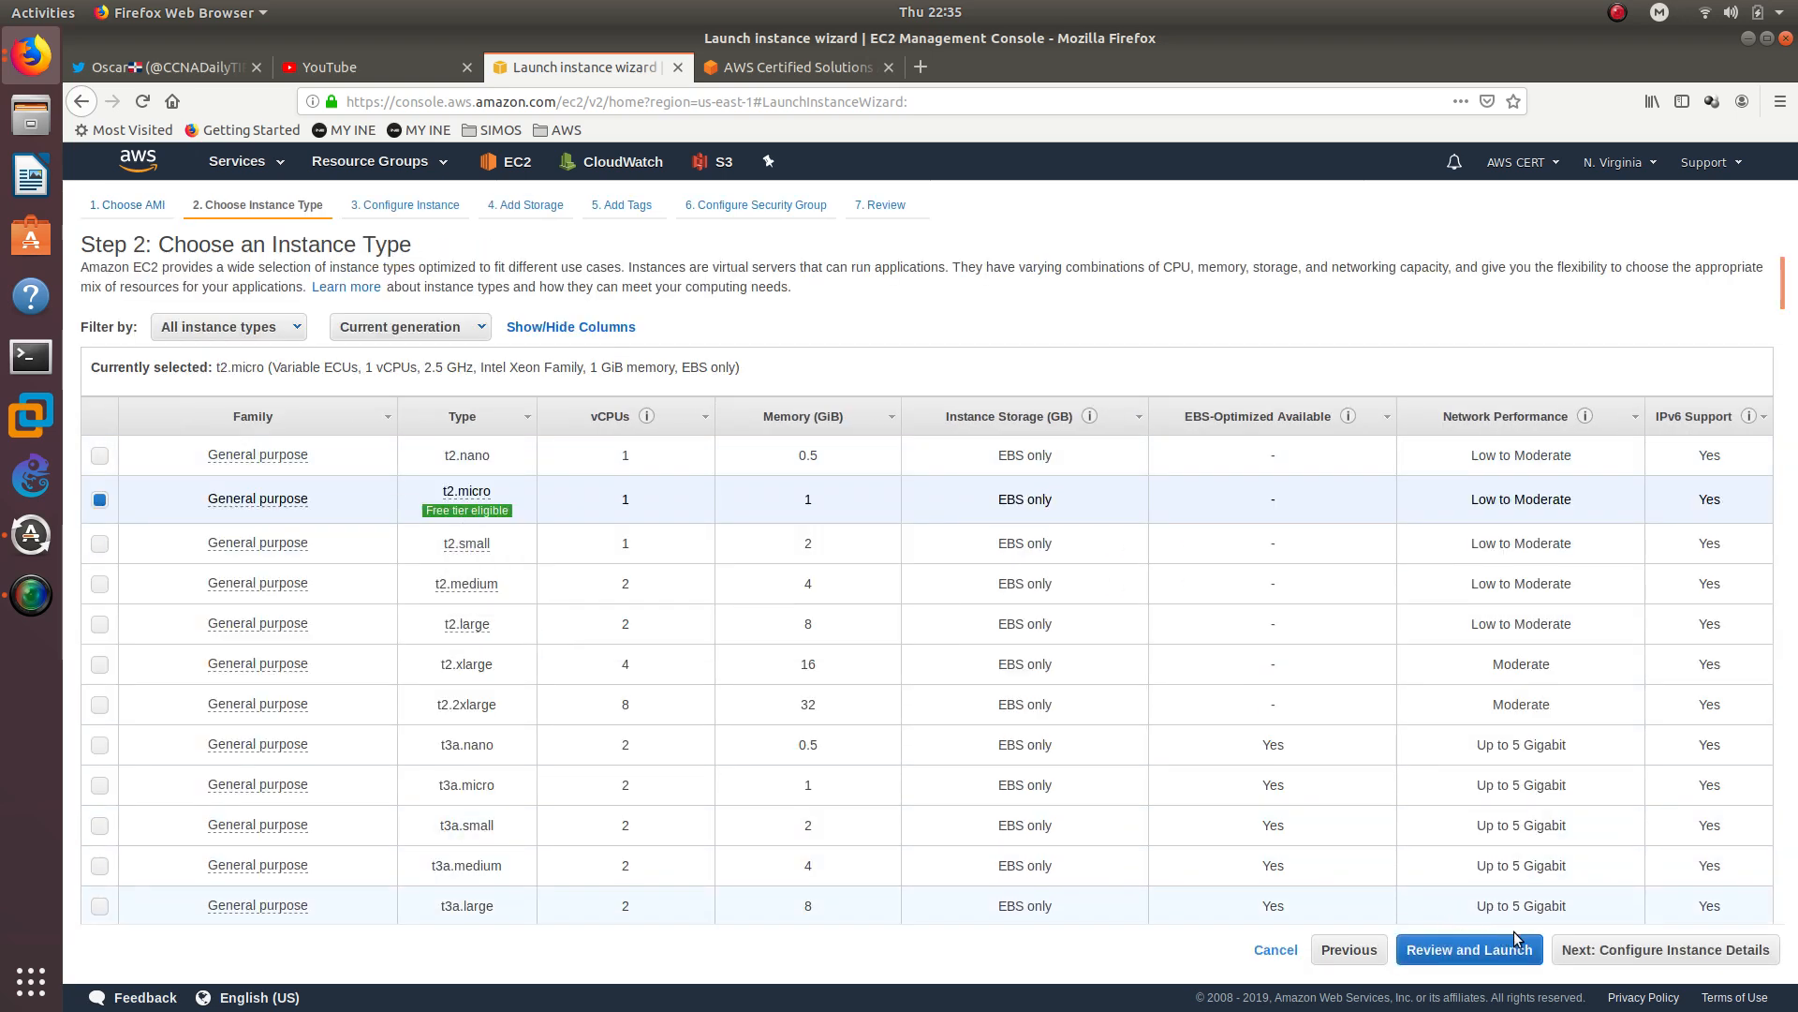
{"action": "left_click", "coordinate": [1601, 952]}
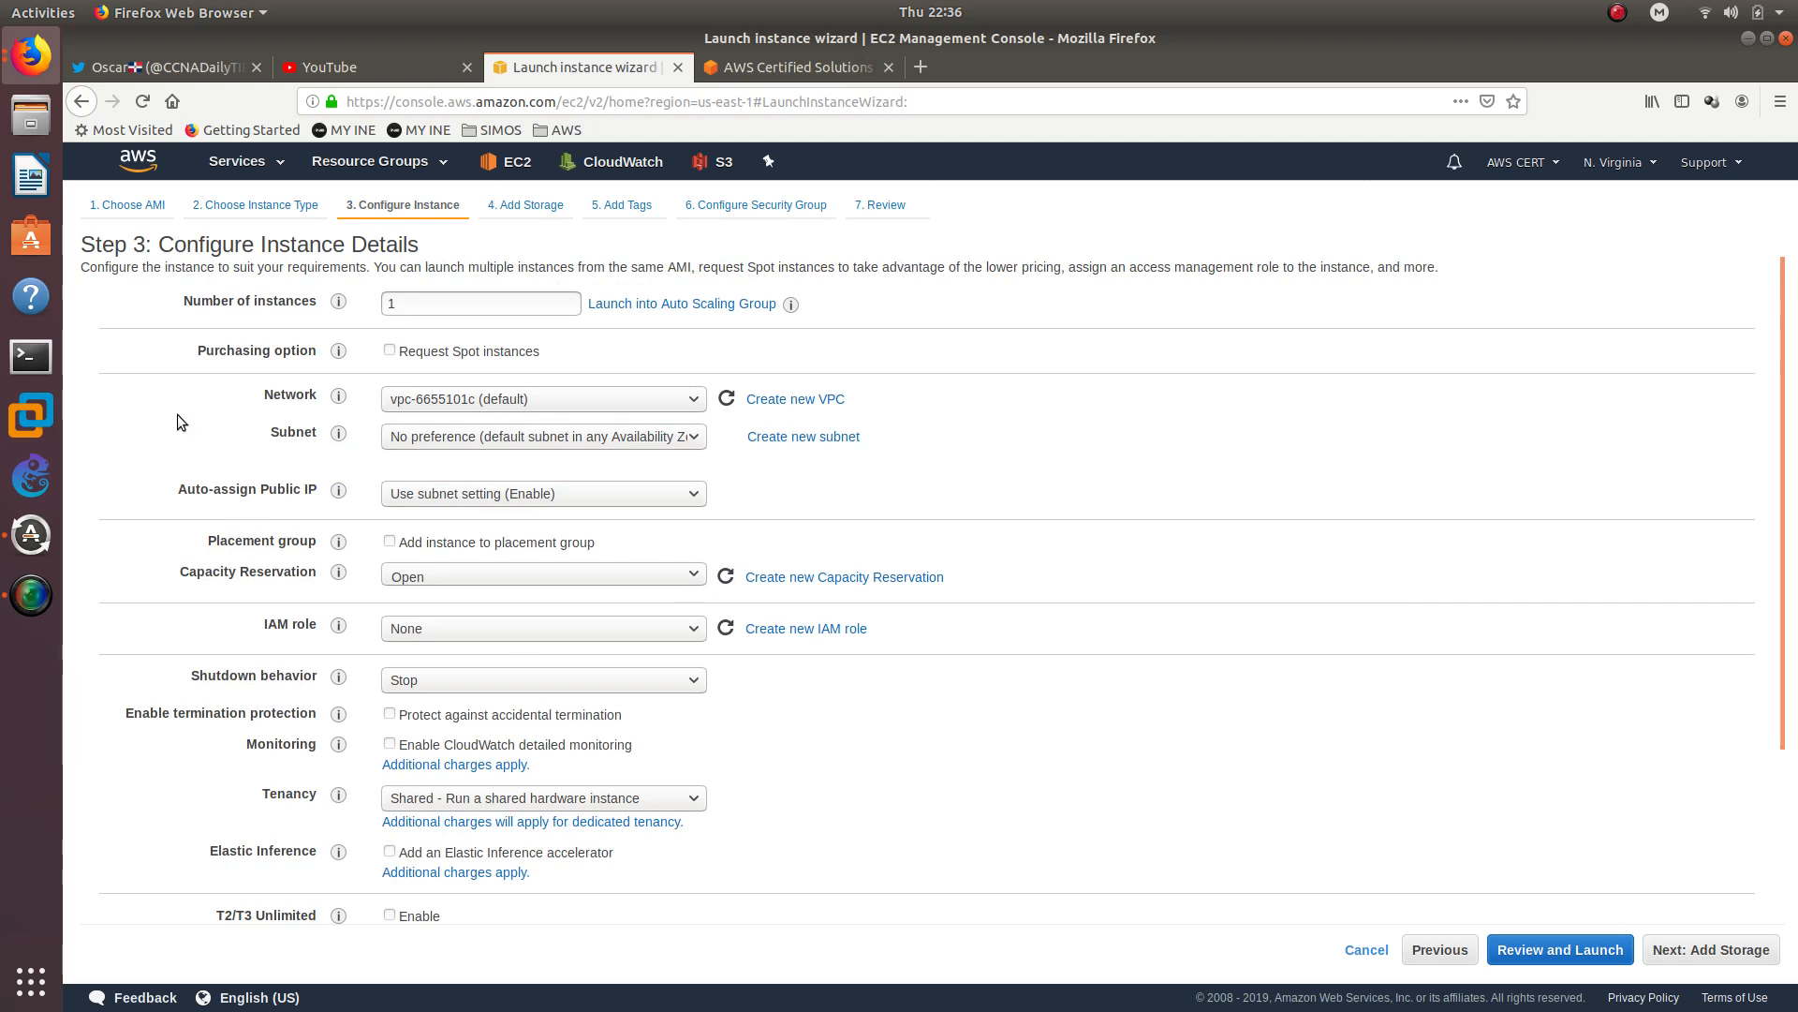
Step: Assign the AdminAccess IAM role to the new instance
{"action": "scroll", "coordinate": [177, 414], "scroll_direction": "down", "scroll_amount": 2}
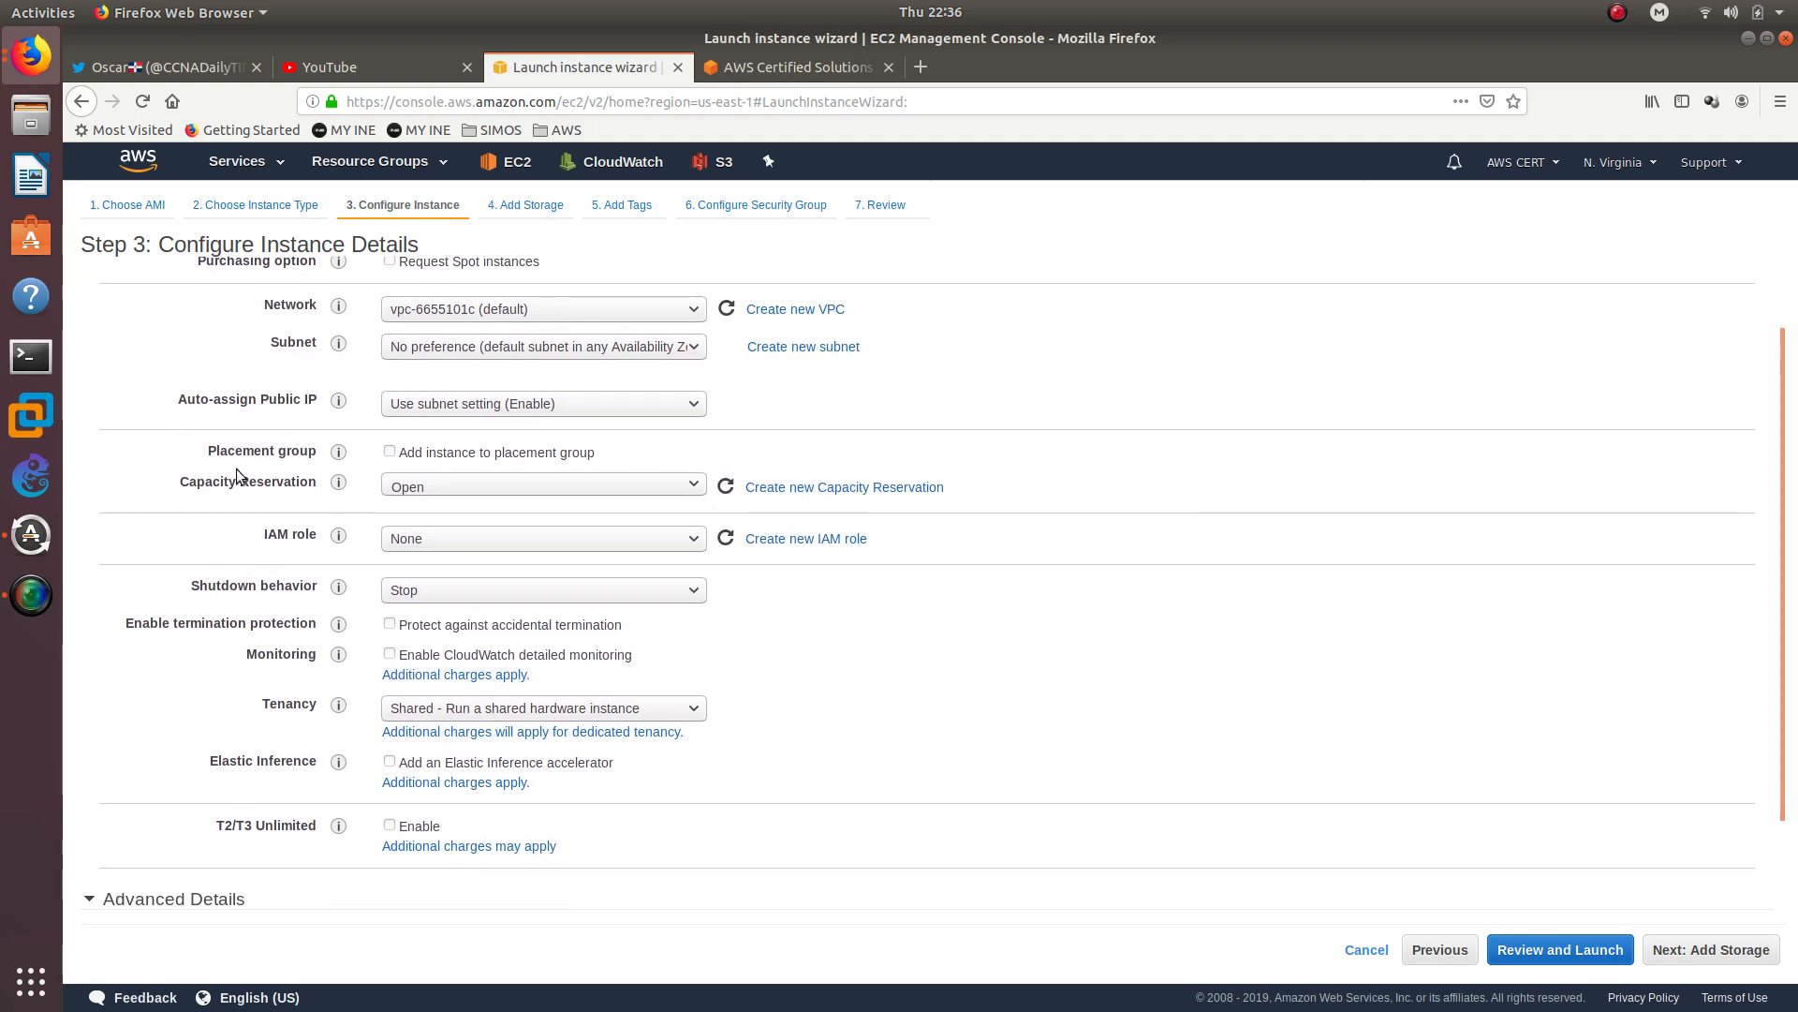
{"action": "left_click", "coordinate": [424, 541]}
{"action": "left_click", "coordinate": [440, 583]}
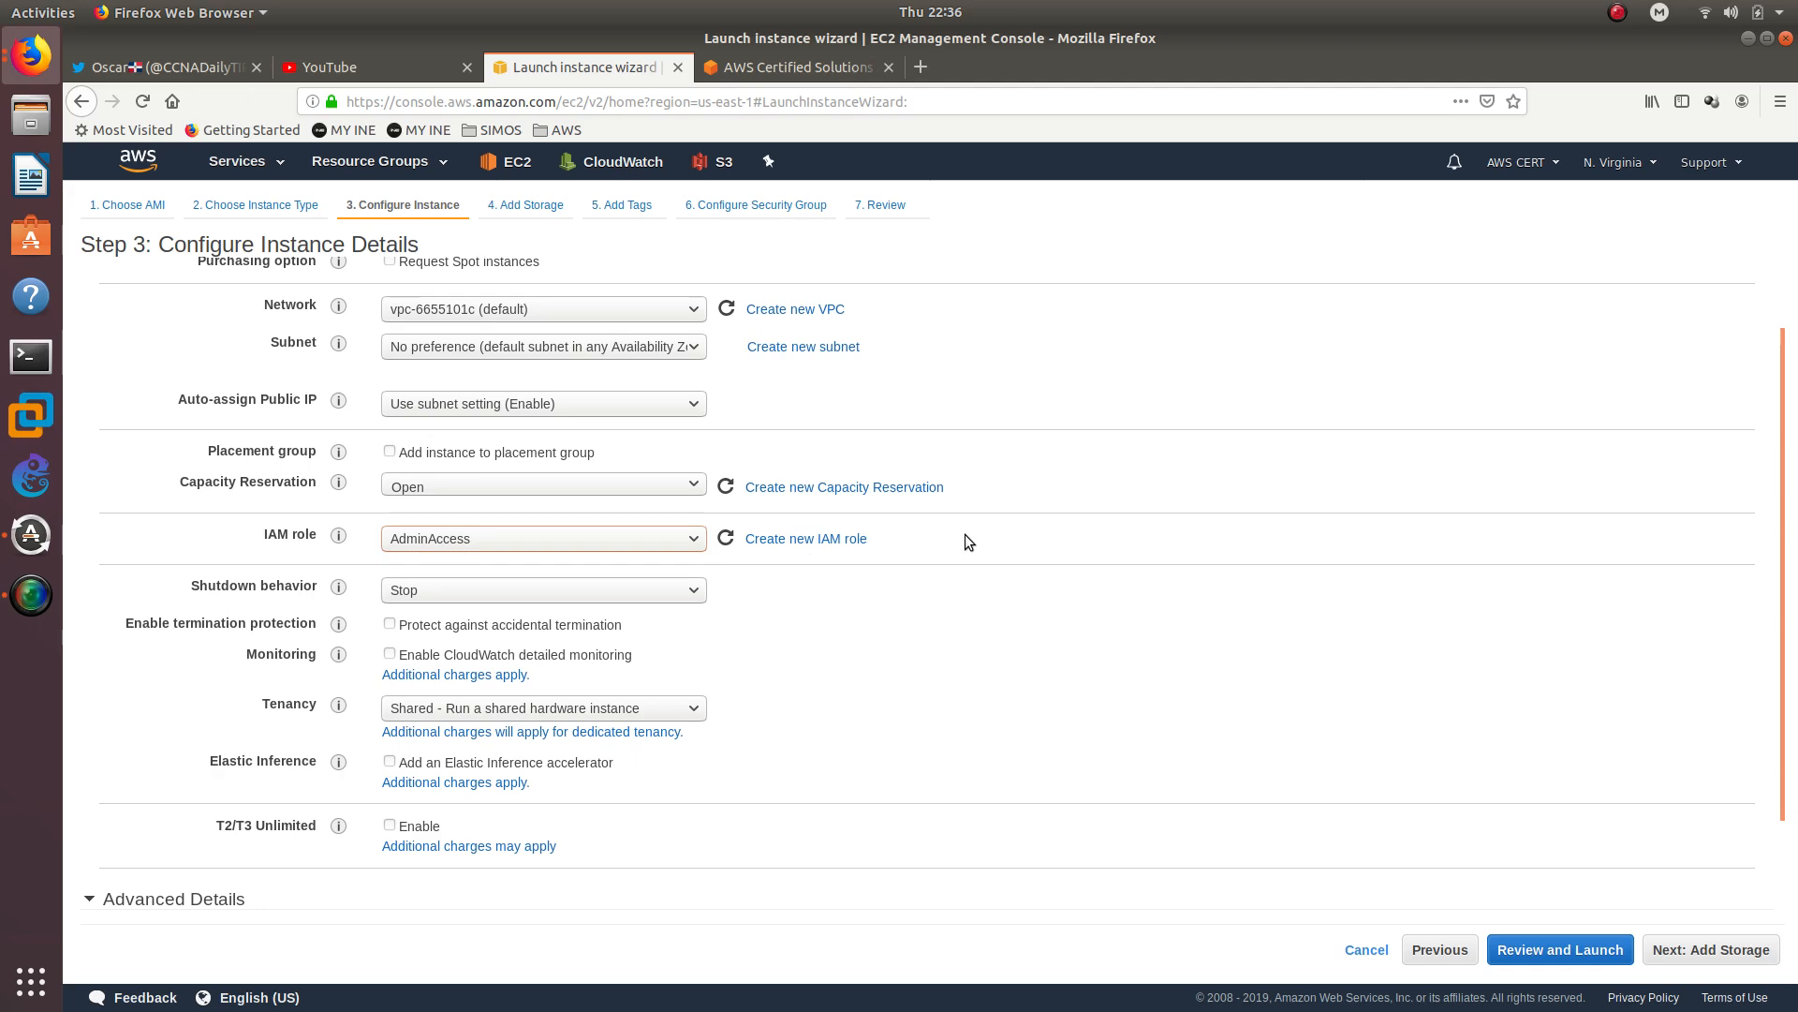
Step: Enlarge the User data box and begin the script with the lines "#!/bin/bash" and "yum install httpd -y"
{"action": "scroll", "coordinate": [281, 571], "scroll_direction": "down", "scroll_amount": 3}
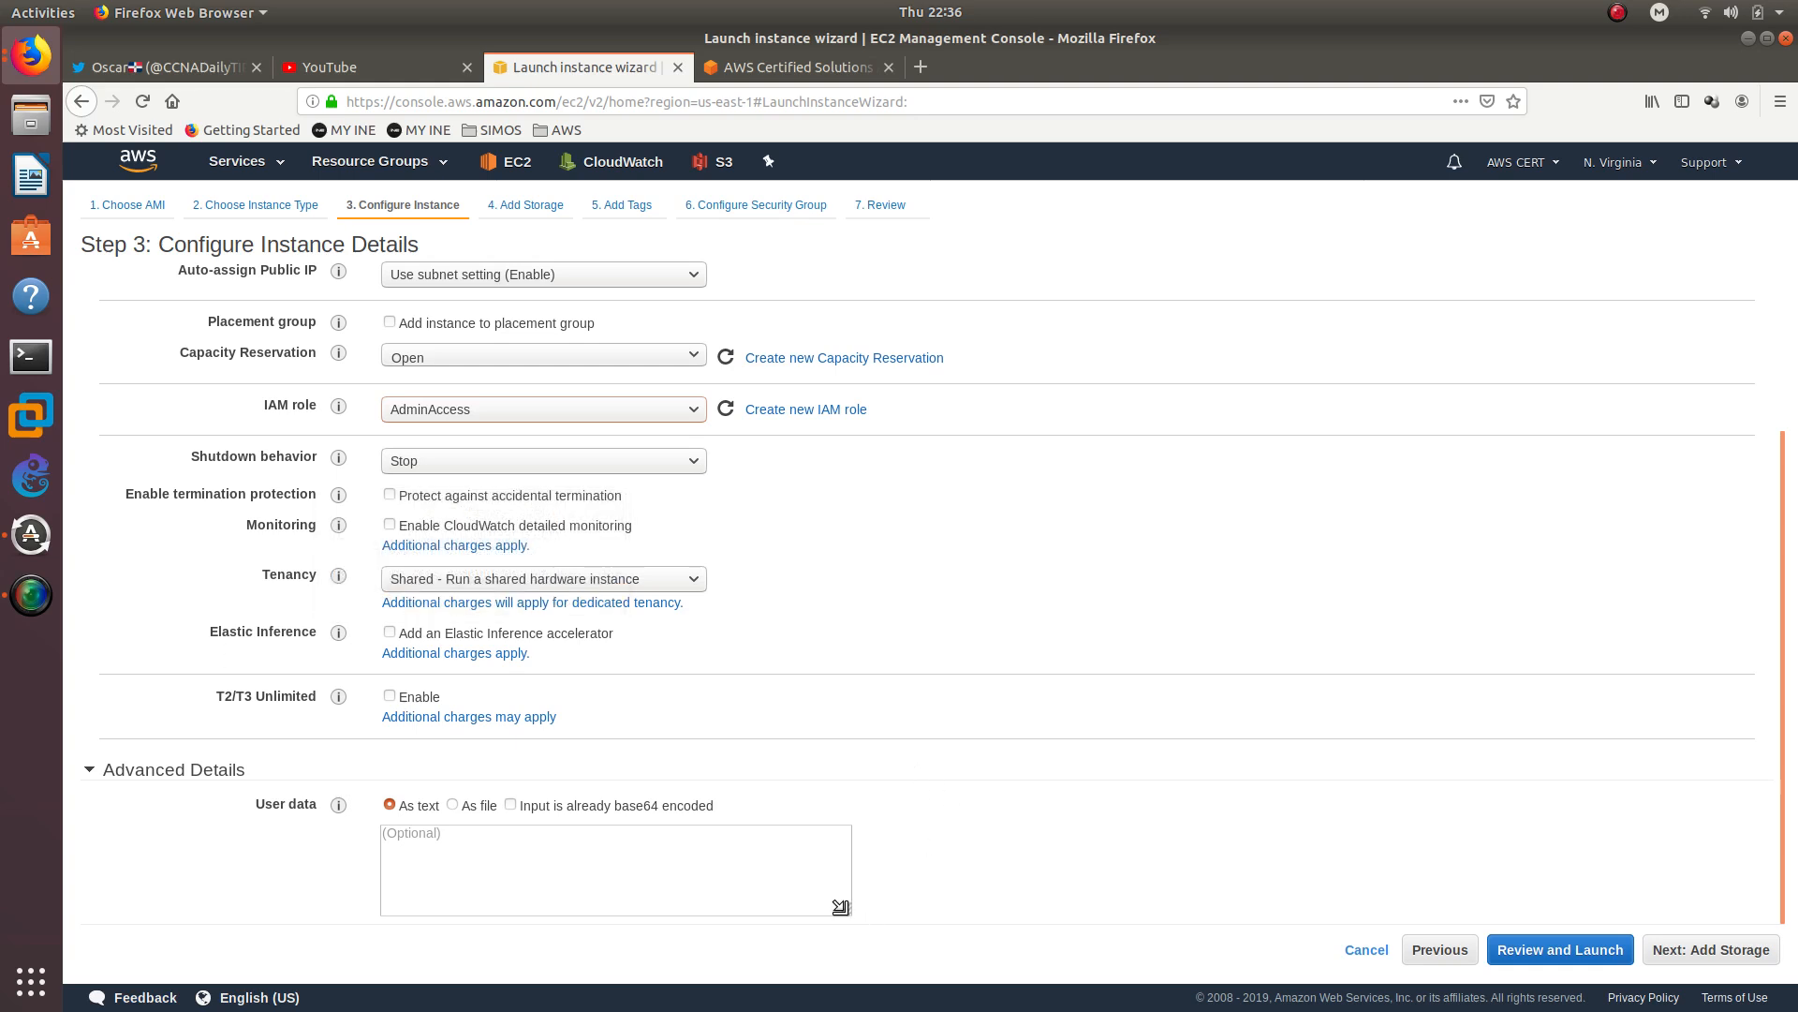
{"action": "left_click_drag", "start_coordinate": [840, 907], "coordinate": [1235, 971]}
{"action": "scroll", "coordinate": [1542, 643], "scroll_direction": "down", "scroll_amount": 1}
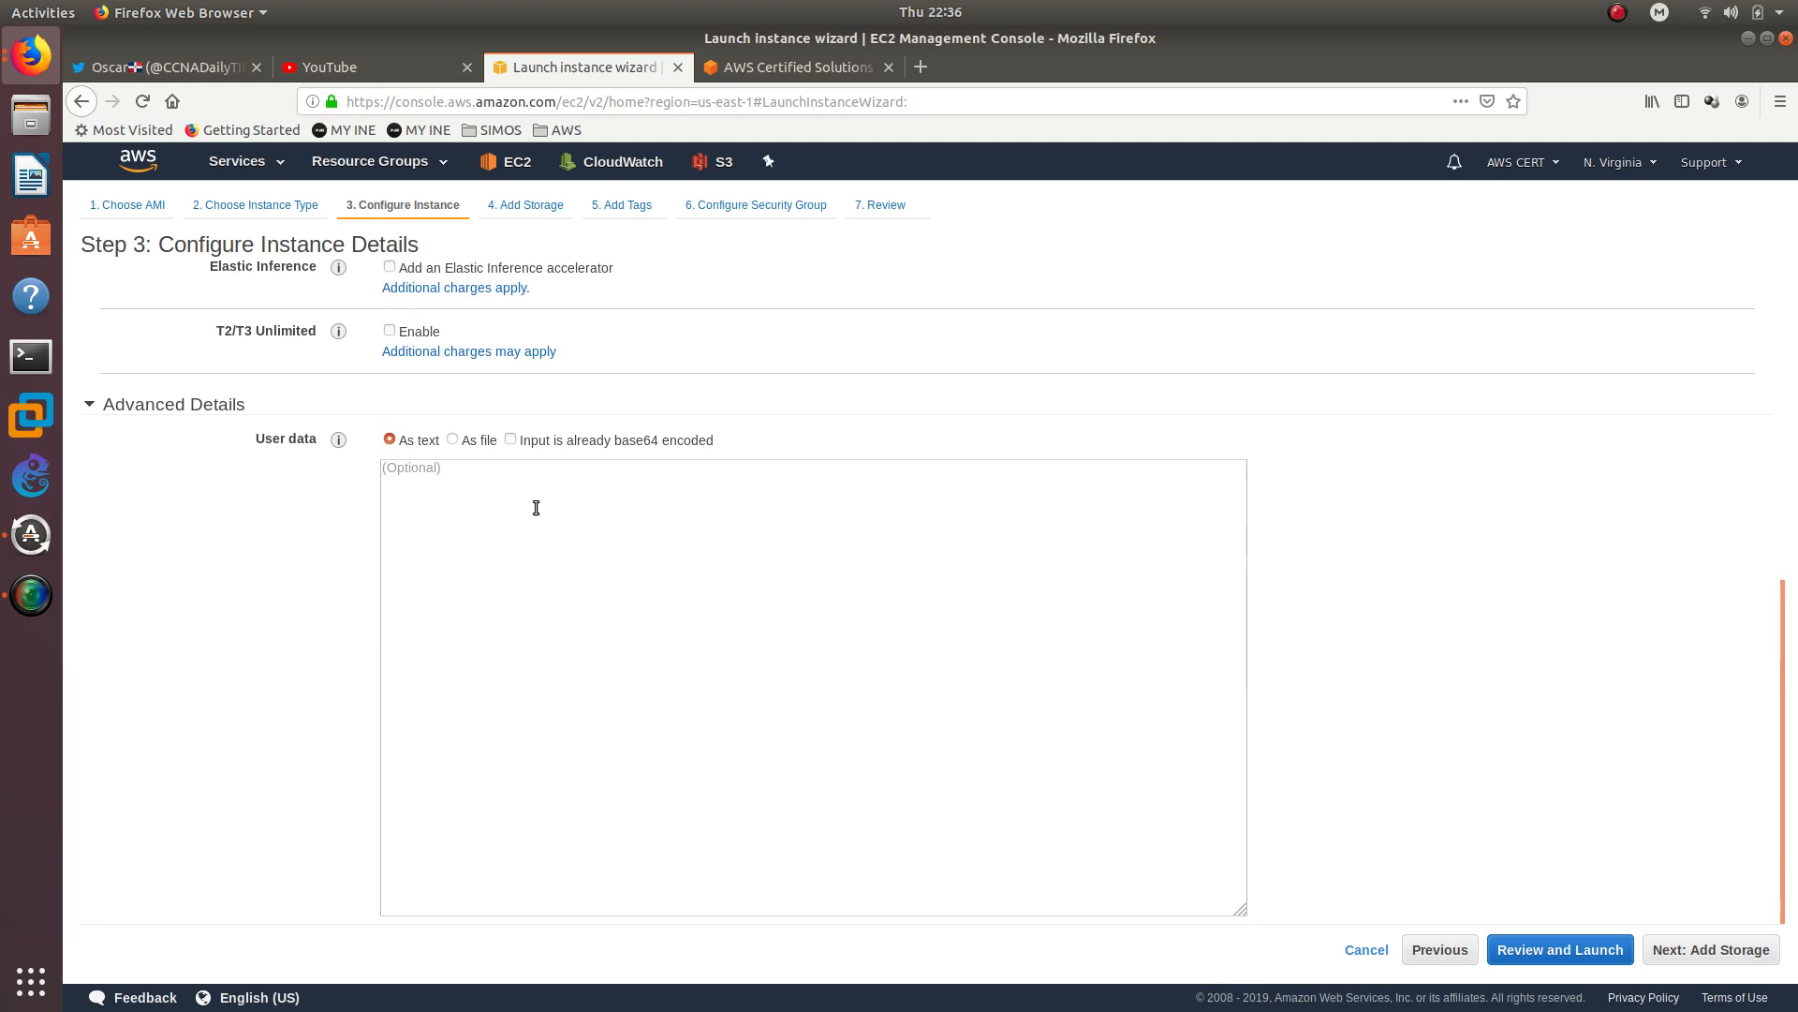
{"action": "type", "text": "#"}
{"action": "type", "text": "!"}
{"action": "type", "text": "/bin"}
{"action": "type", "text": "/bash"}
{"action": "type", "text": "yum install"}
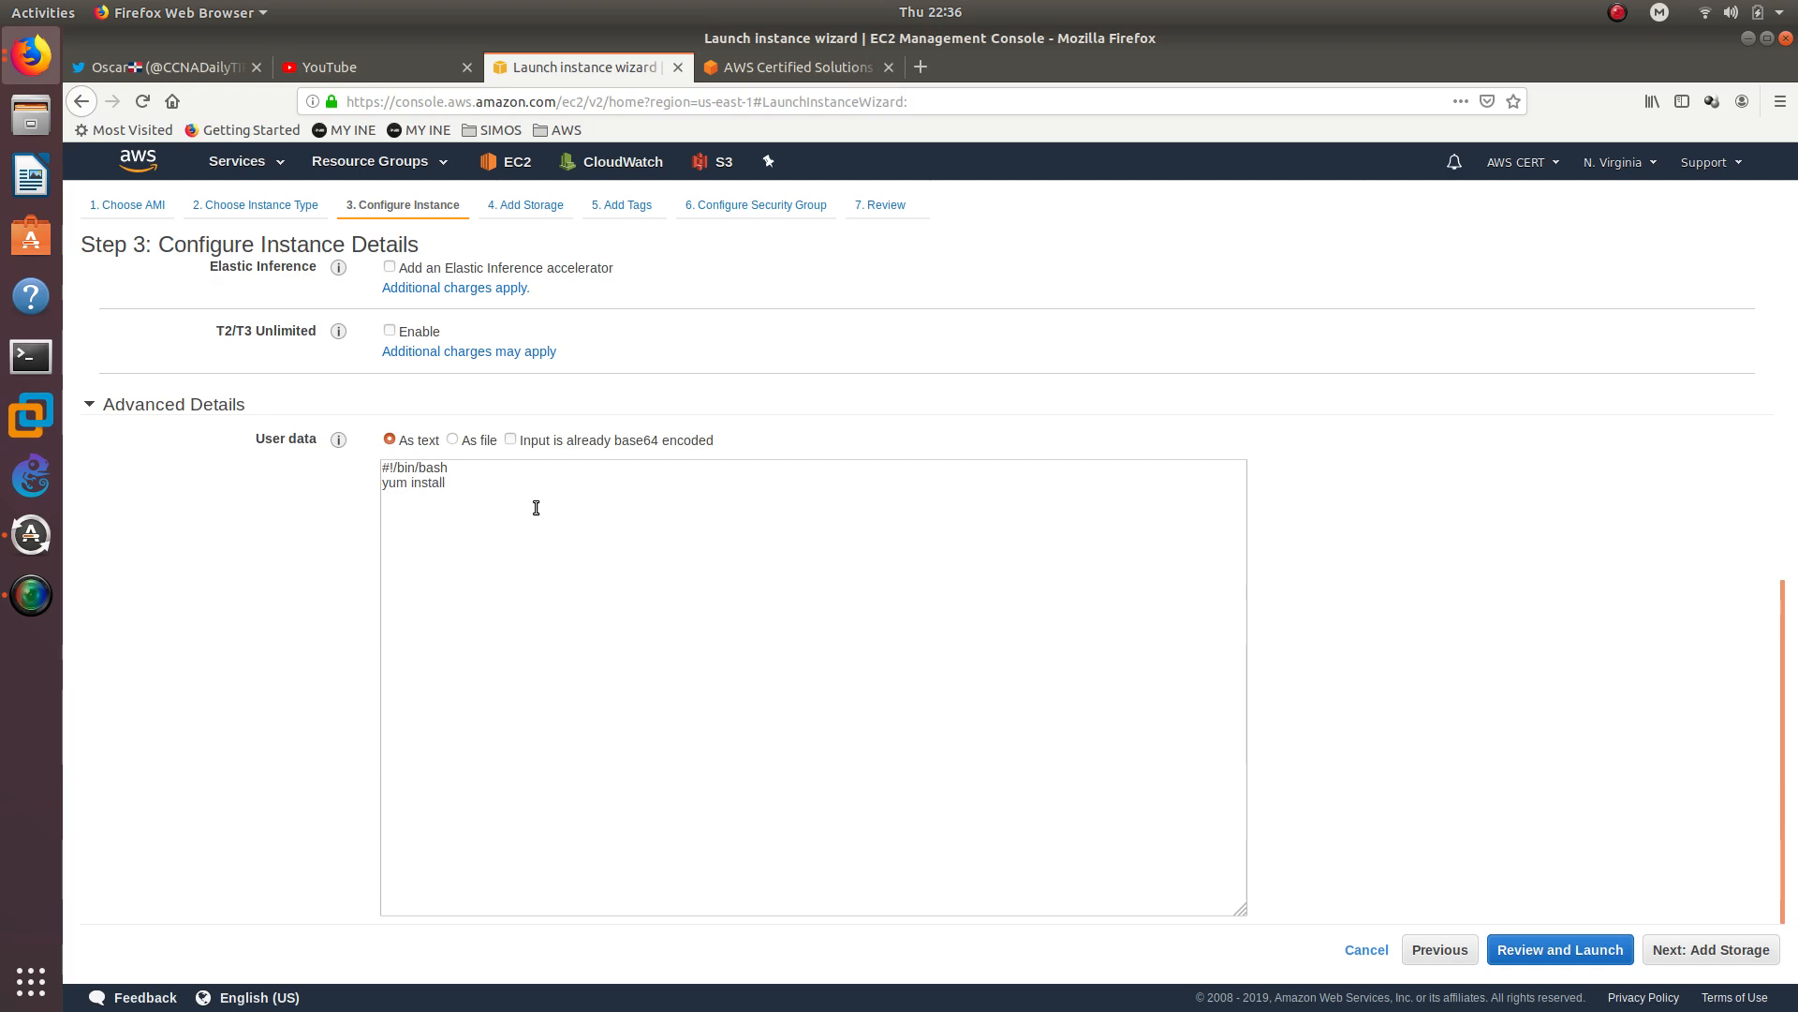
{"action": "type", "text": " htt"}
{"action": "type", "text": "d -y"}
{"action": "double_click", "coordinate": [464, 480]}
{"action": "left_click", "coordinate": [520, 486]}
Step: Add the lines "service httpd start" and "cd /var/www/html" to the user data script
{"action": "type", "text": "service httpd start"}
{"action": "key", "text": "Return"}
{"action": "type", "text": "cd/"}
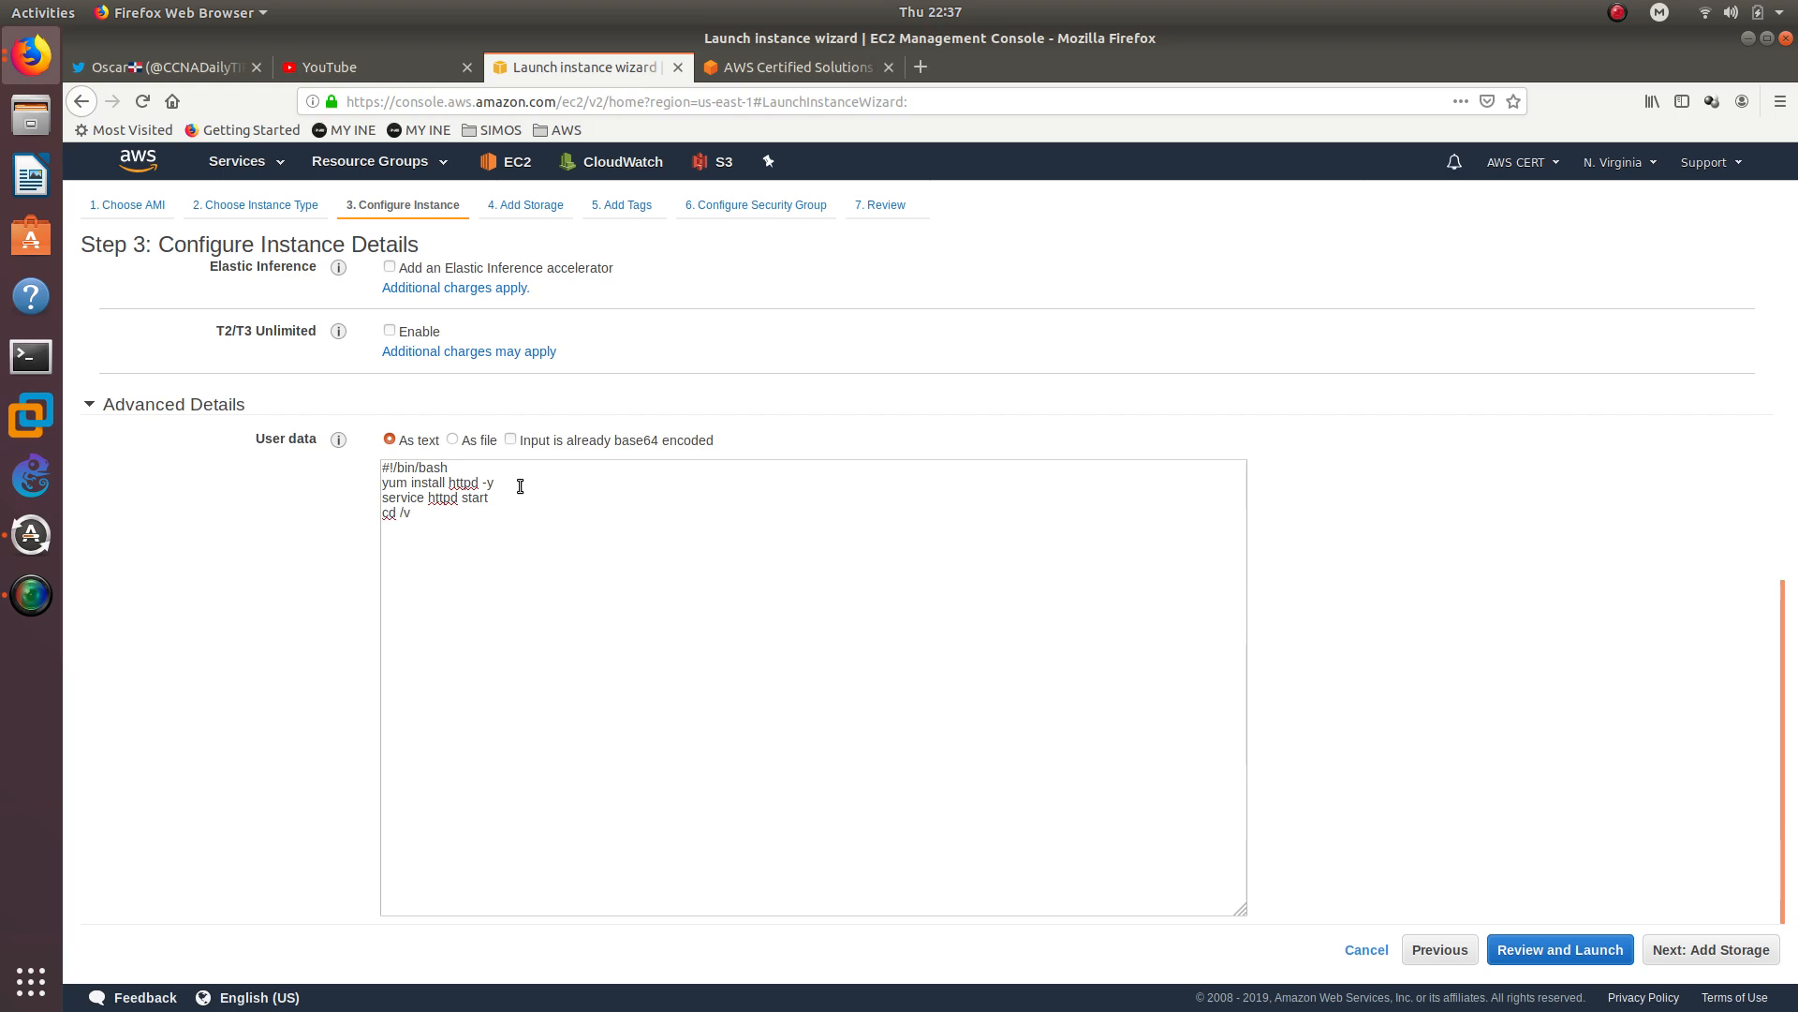
{"action": "type", "text": " var/www/html"}
{"action": "left_click_drag", "start_coordinate": [490, 512], "coordinate": [404, 515]}
{"action": "left_click", "coordinate": [406, 533]}
Step: Begin an echo line in the user data script with a quoted string that opens with html and h1 tags
{"action": "key", "text": "Return"}
{"action": "type", "text": "echo"}
{"action": "type", "text": " \"\"<"}
{"action": "type", "text": "html"}
{"action": "type", "text": "><"}
{"action": "type", "text": "h1"}
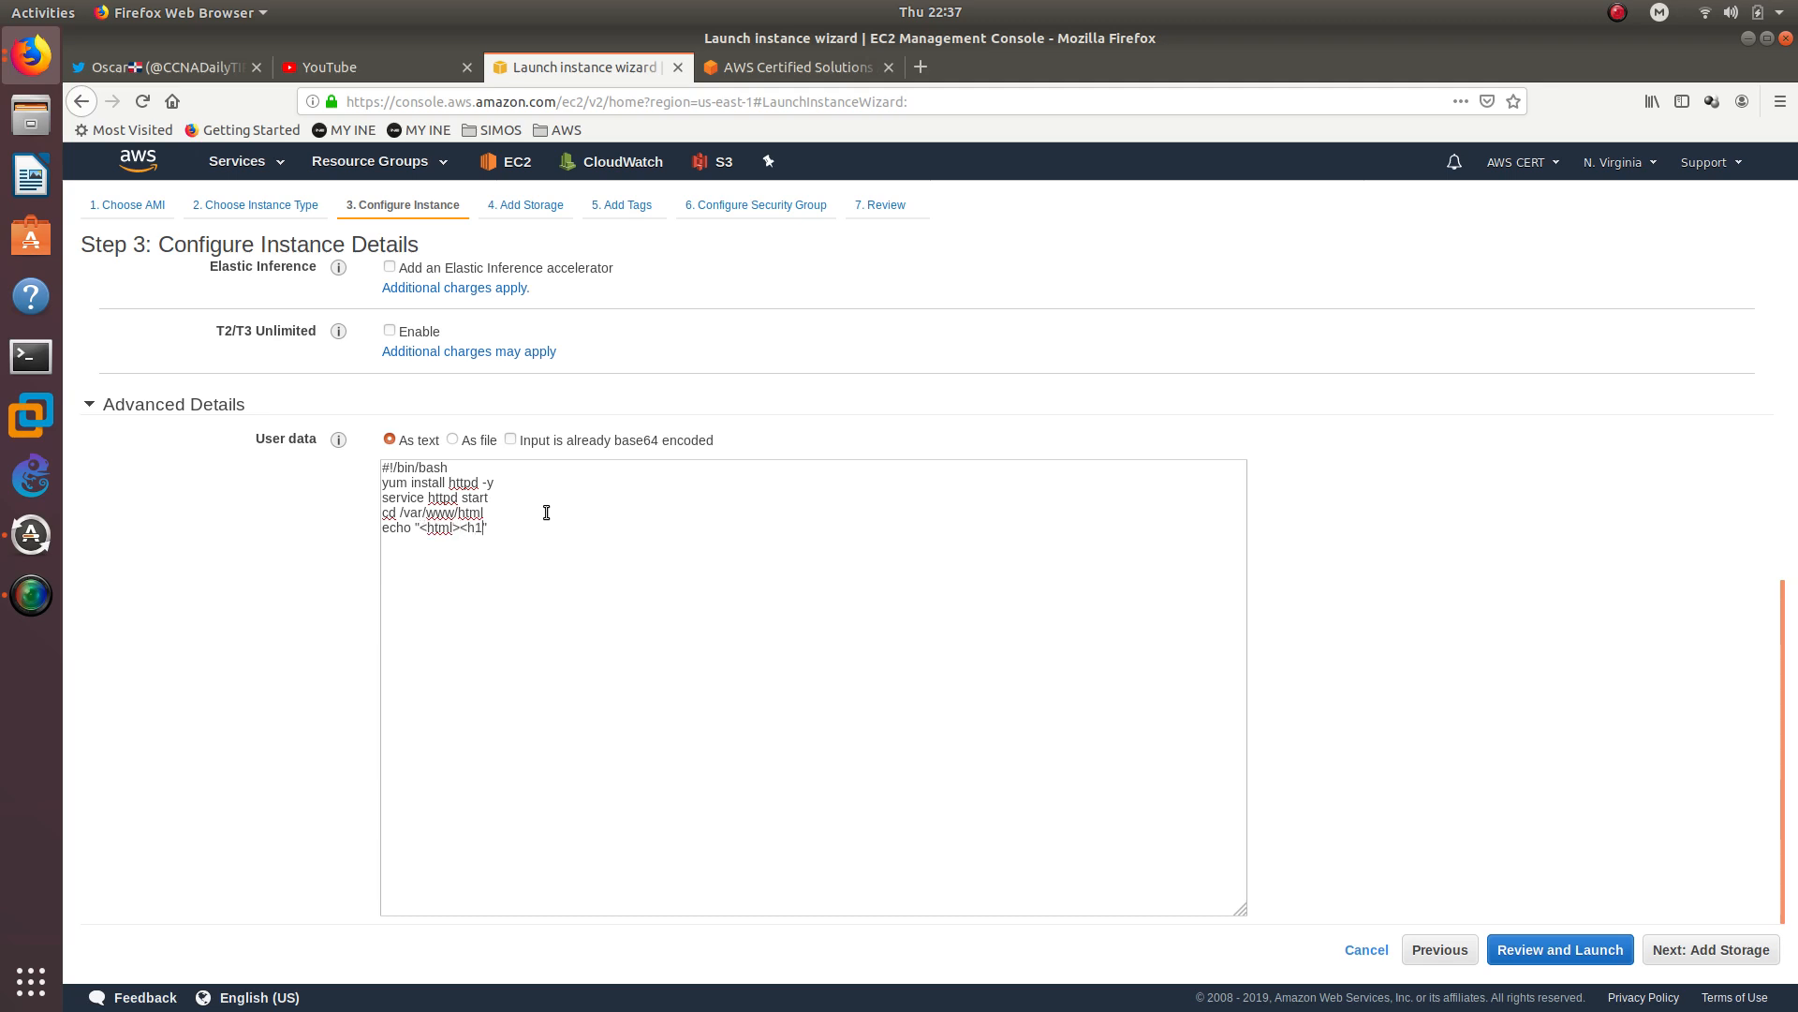
Step: Write the heading text "Welcome to my automated Website." after the opening h1 tag in the echo line
{"action": "type", "text": ">Welcome to my"}
{"action": "key", "text": "Return"}
{"action": "type", "text": "au"}
{"action": "key", "text": "BackSpace"}
{"action": "key", "text": "BackSpace"}
{"action": "type", "text": "aut"}
{"action": "type", "text": "omated W"}
{"action": "type", "text": "ebsite"}
{"action": "type", "text": ". I"}
{"action": "key", "text": "BackSpace"}
{"action": "key", "text": "BackSpace"}
Step: Close the h1 and html tags in the echo line and append its output with ">> index.html"
{"action": "type", "text": "</html>"}
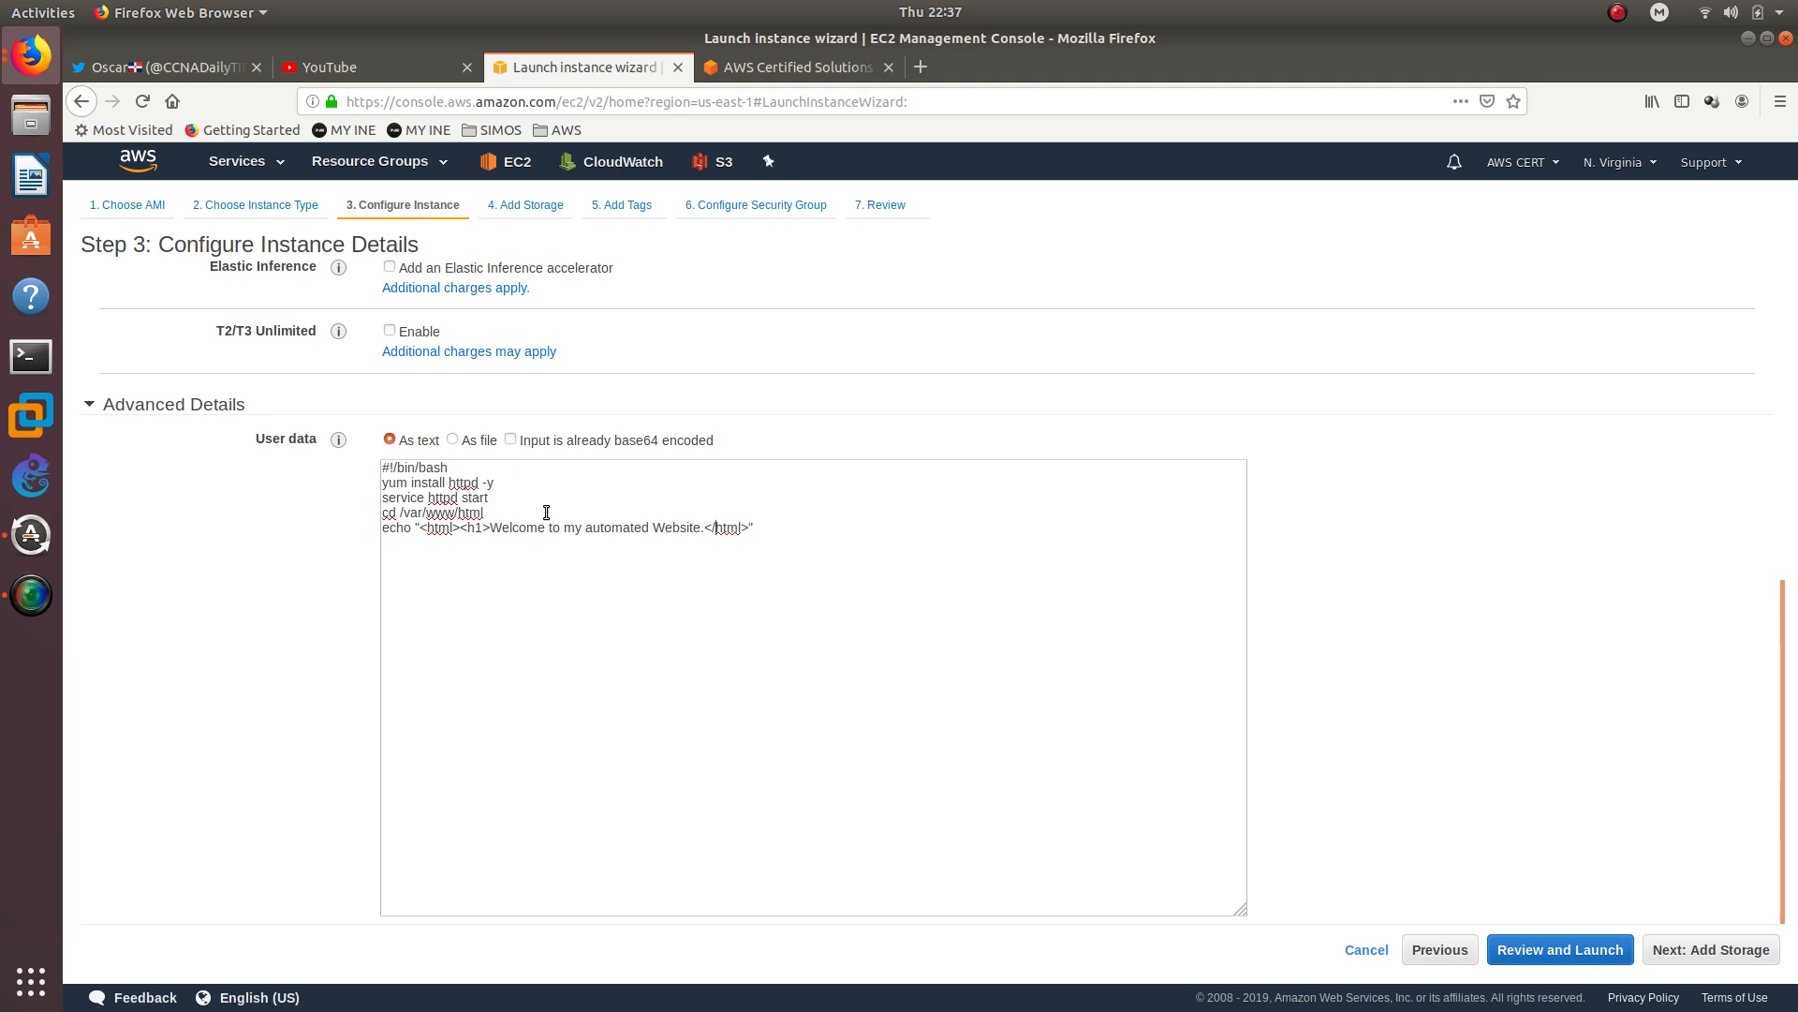
{"action": "type", "text": "</h1></h"}
{"action": "double_click", "coordinate": [764, 526]}
{"action": "left_click", "coordinate": [798, 521]}
{"action": "type", "text": ">> index.html"}
{"action": "left_click_drag", "start_coordinate": [807, 528], "coordinate": [880, 525]}
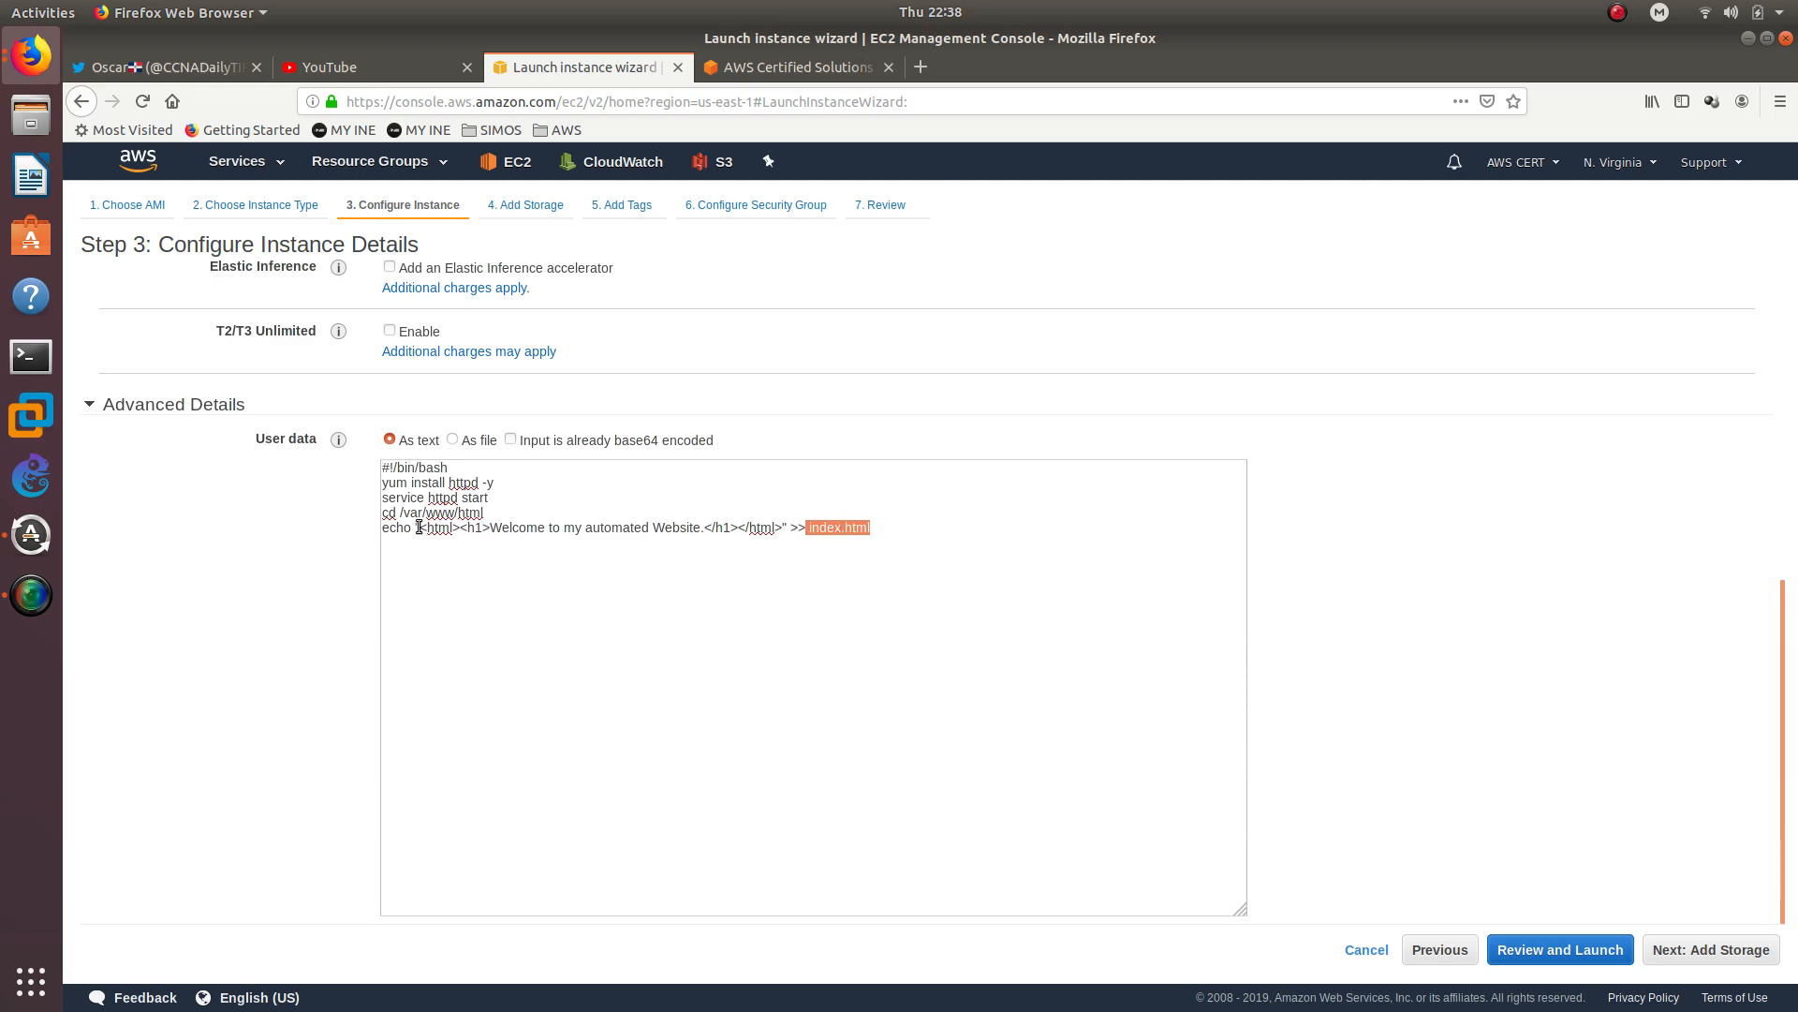
{"action": "mouse_move", "coordinate": [419, 527]}
{"action": "left_mouse_down"}
{"action": "mouse_move", "coordinate": [871, 529]}
{"action": "mouse_move", "coordinate": [470, 552]}
{"action": "mouse_move", "coordinate": [421, 527]}
{"action": "left_mouse_up"}
{"action": "mouse_move", "coordinate": [809, 527]}
{"action": "left_mouse_down"}
{"action": "mouse_move", "coordinate": [871, 528]}
{"action": "mouse_move", "coordinate": [798, 528]}
{"action": "left_mouse_up"}
{"action": "left_click", "coordinate": [484, 511]}
Step: Add the bucket creation line "aws s3 mb s3://eerrtthhyyggffddaa" to the script and copy its bucket address
{"action": "left_click", "coordinate": [901, 527]}
{"action": "type", "text": "aws s3 m"}
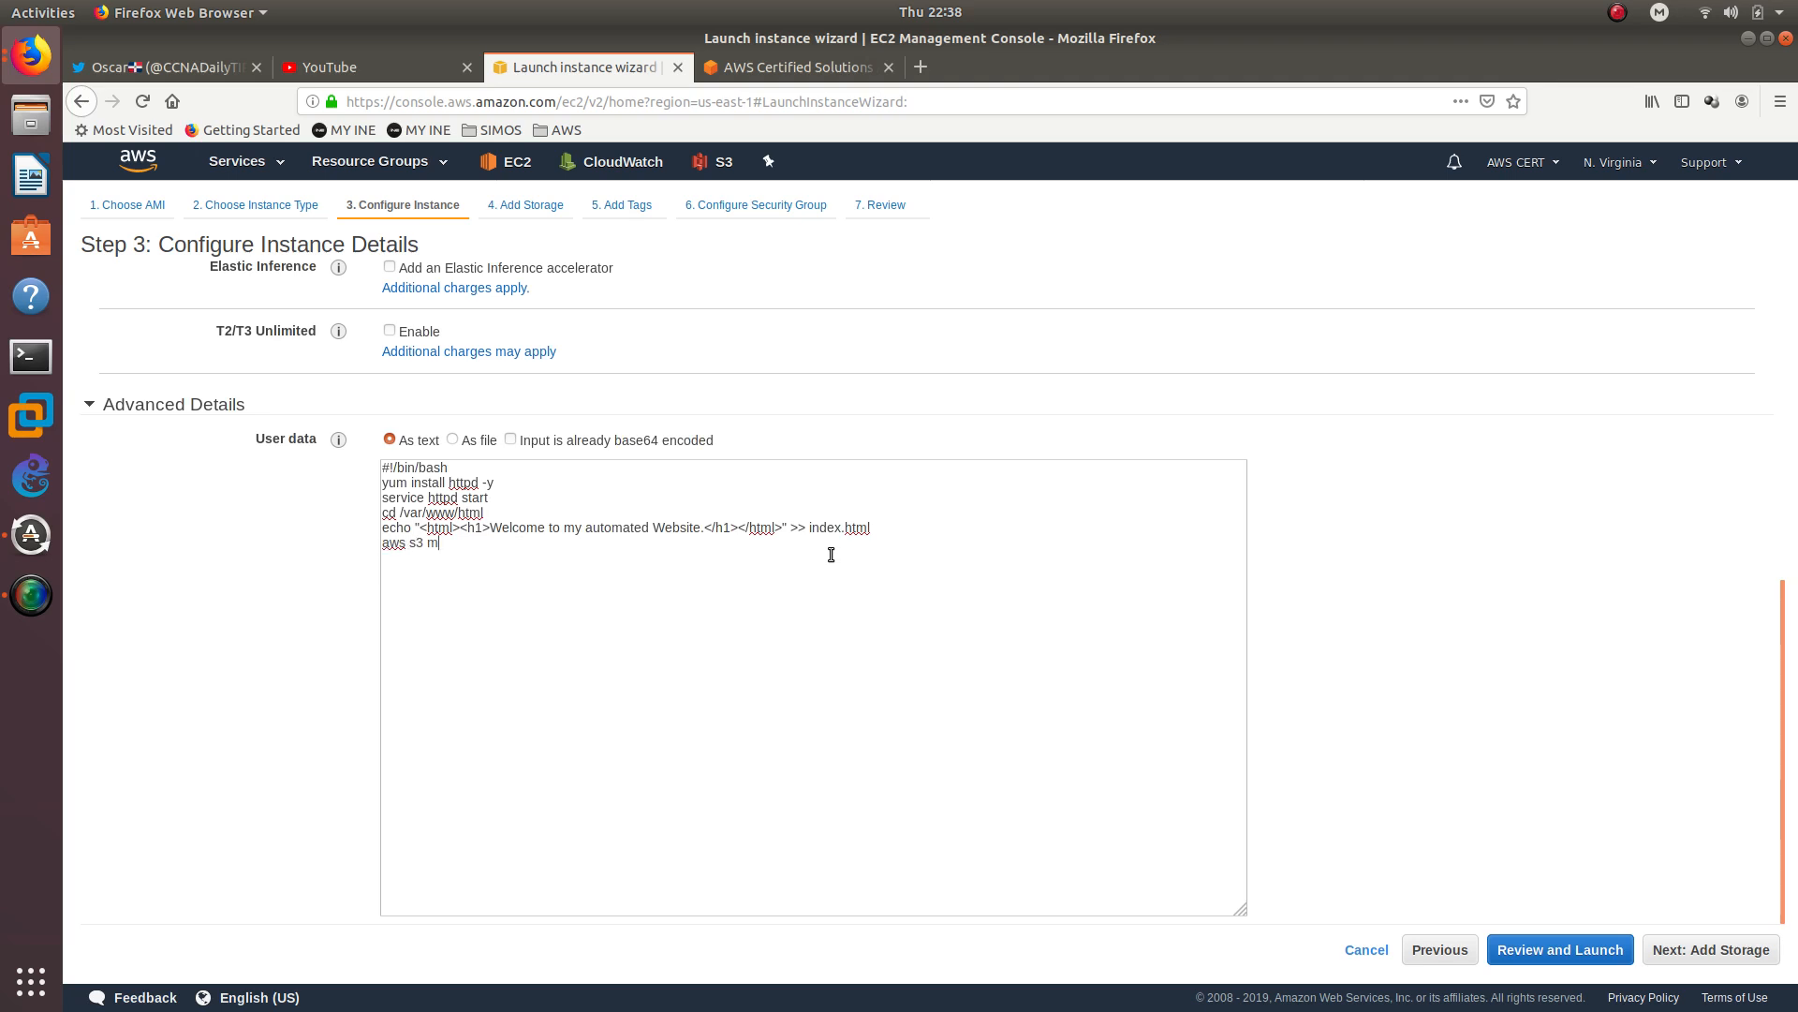
{"action": "type", "text": "b s3://eerrtthhyyggffddaa"}
{"action": "left_click_drag", "start_coordinate": [598, 543], "coordinate": [449, 544]}
{"action": "key", "text": "ctrl+c"}
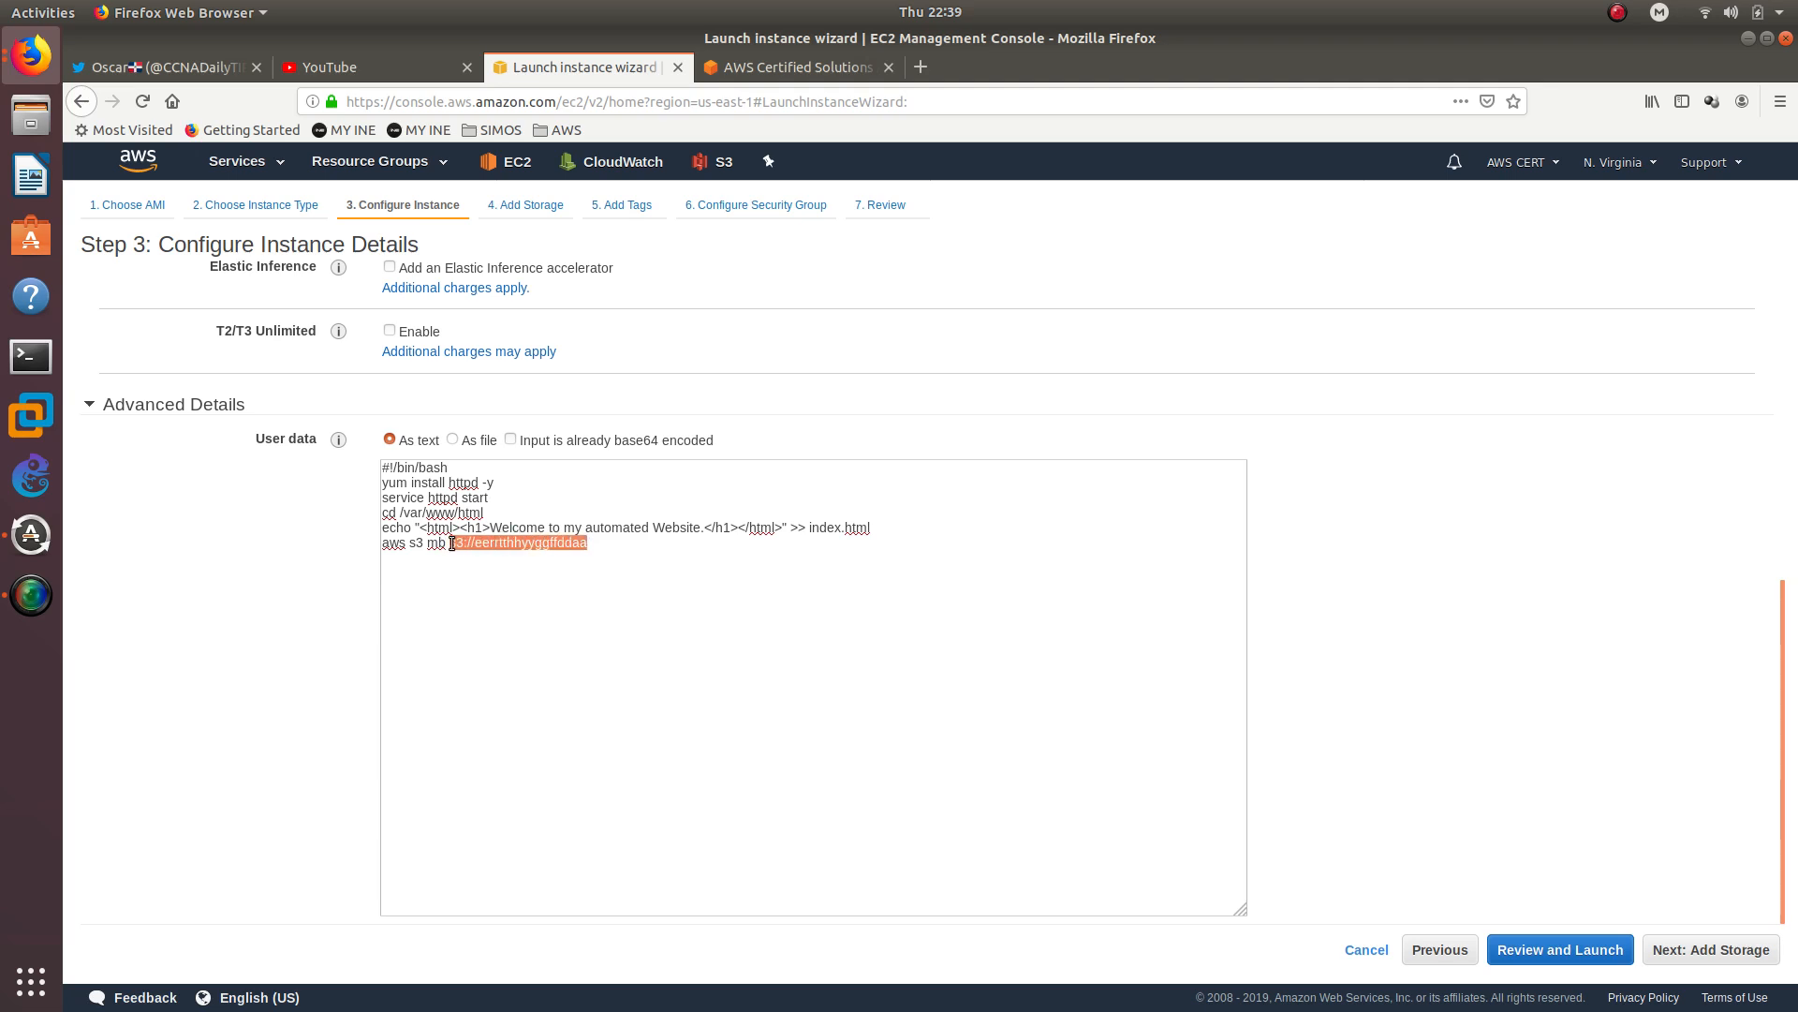
Step: Add the line "aws s3 cp index.html s3://eerrtthhyyggffddaa" below the bucket creation line, reusing the copied address
{"action": "left_click", "coordinate": [613, 540]}
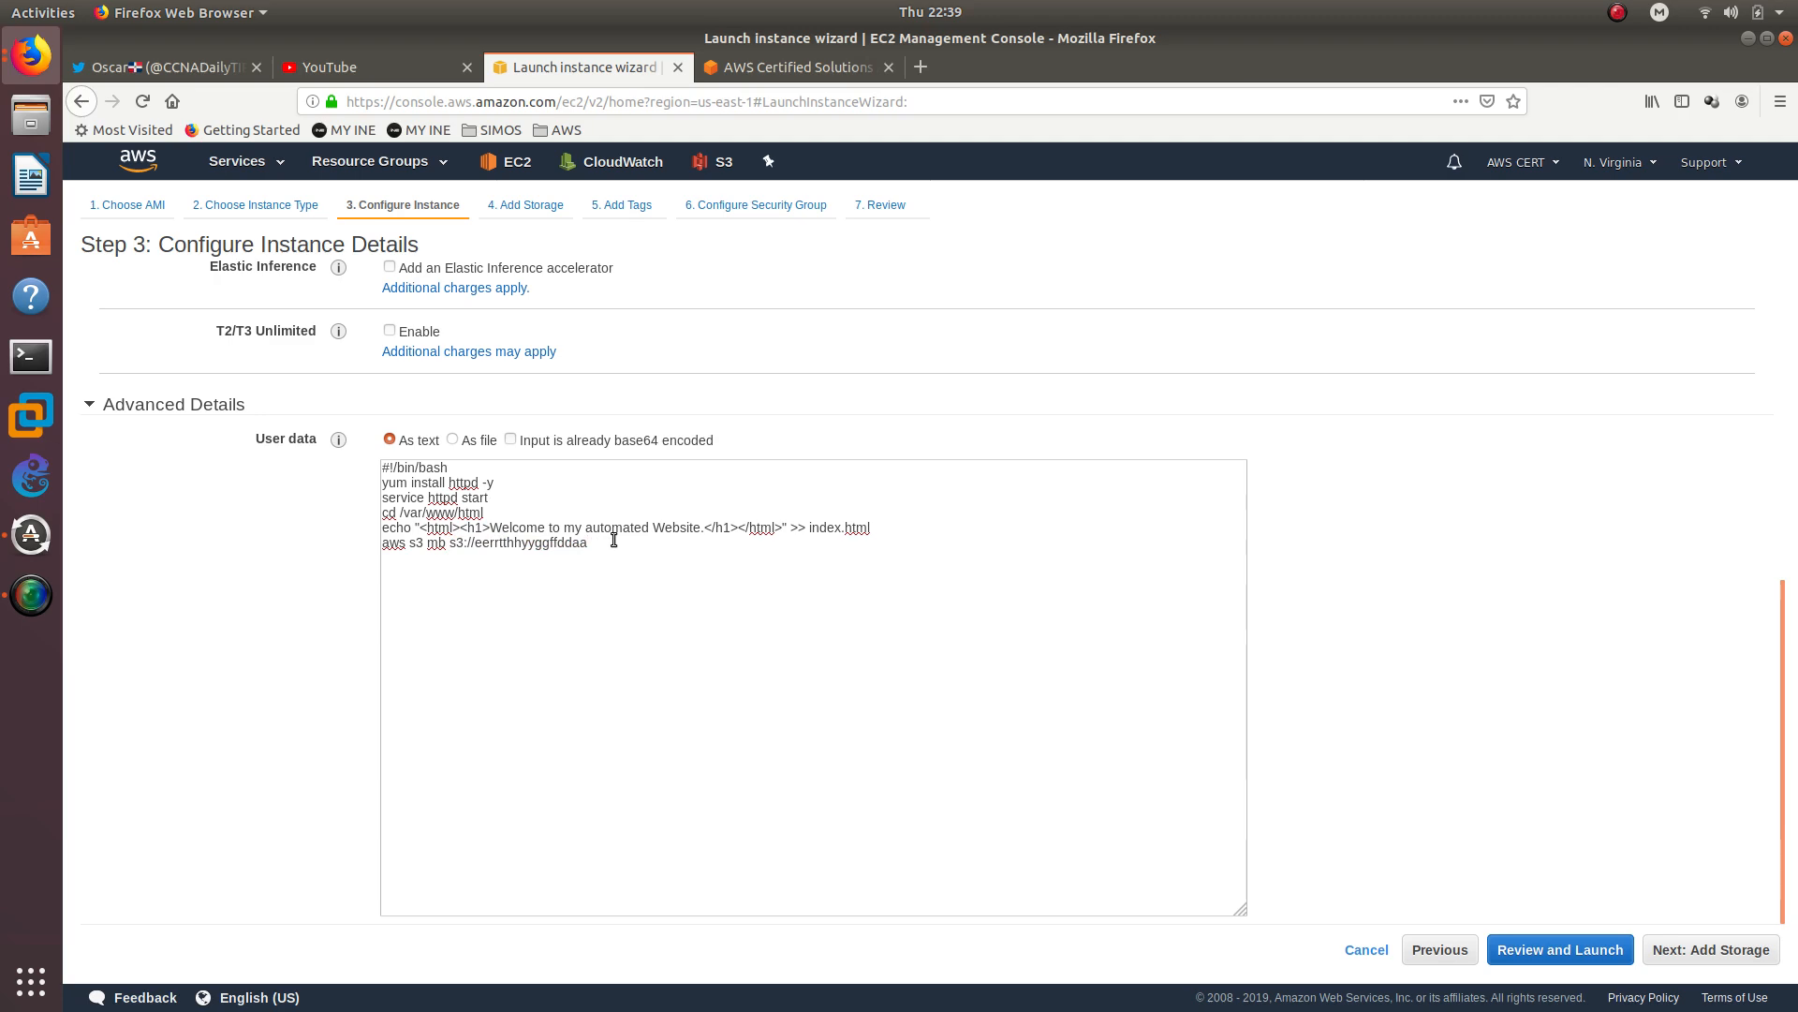
{"action": "key", "text": "Return"}
{"action": "type", "text": "aws s3 cp index.html"}
{"action": "key", "text": "ctrl+v"}
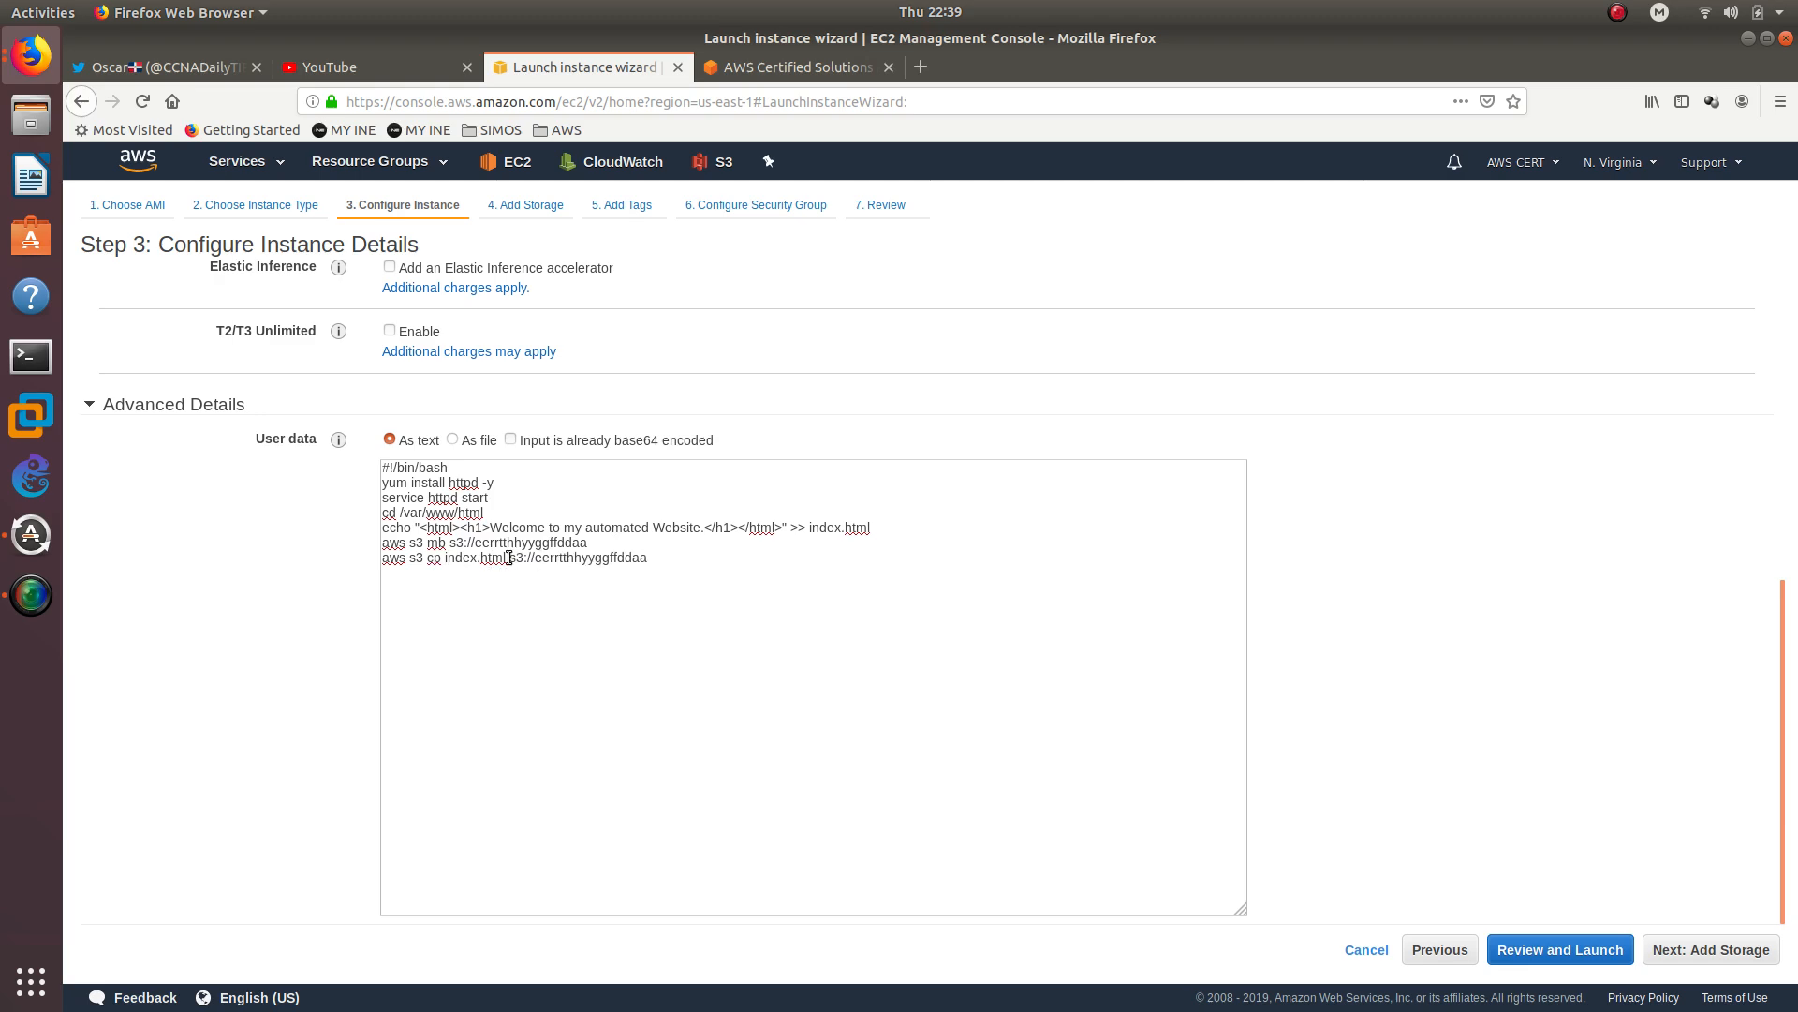
{"action": "left_click_drag", "start_coordinate": [510, 558], "coordinate": [662, 557]}
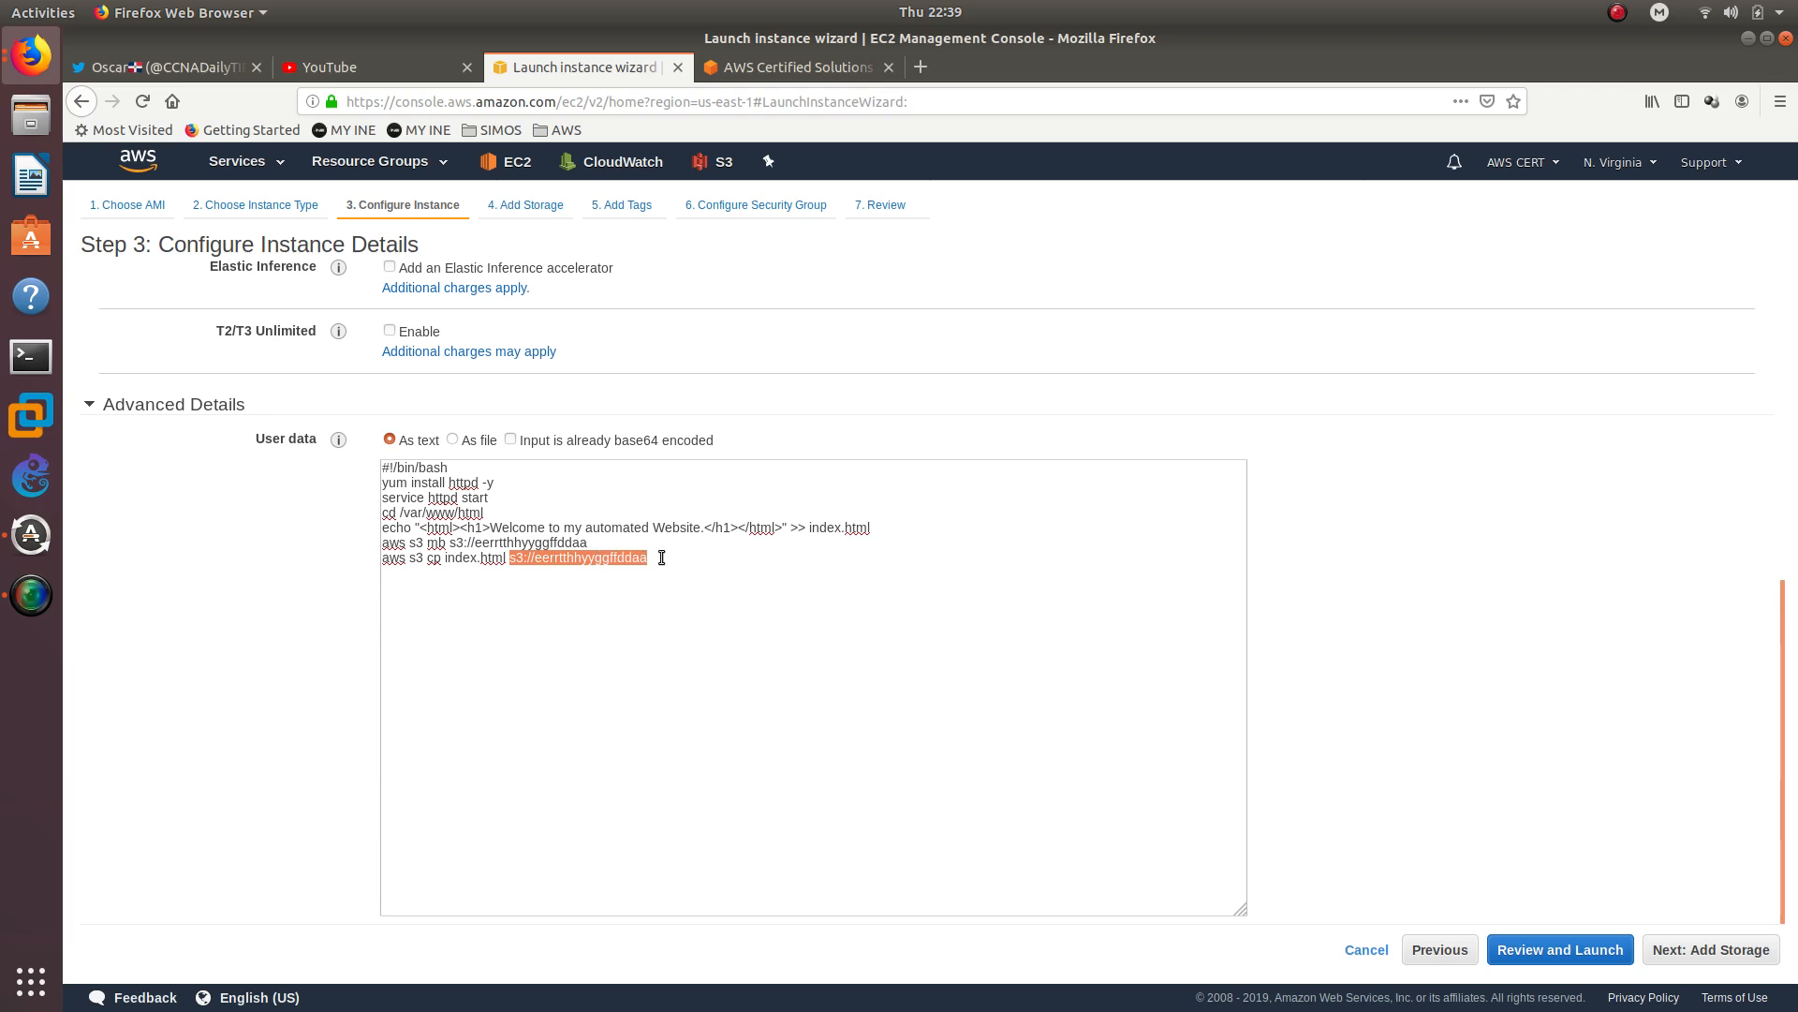
Step: Finish the user data script with the line "chkconfig httpd on"
{"action": "left_click", "coordinate": [678, 555]}
{"action": "type", "text": "ch"}
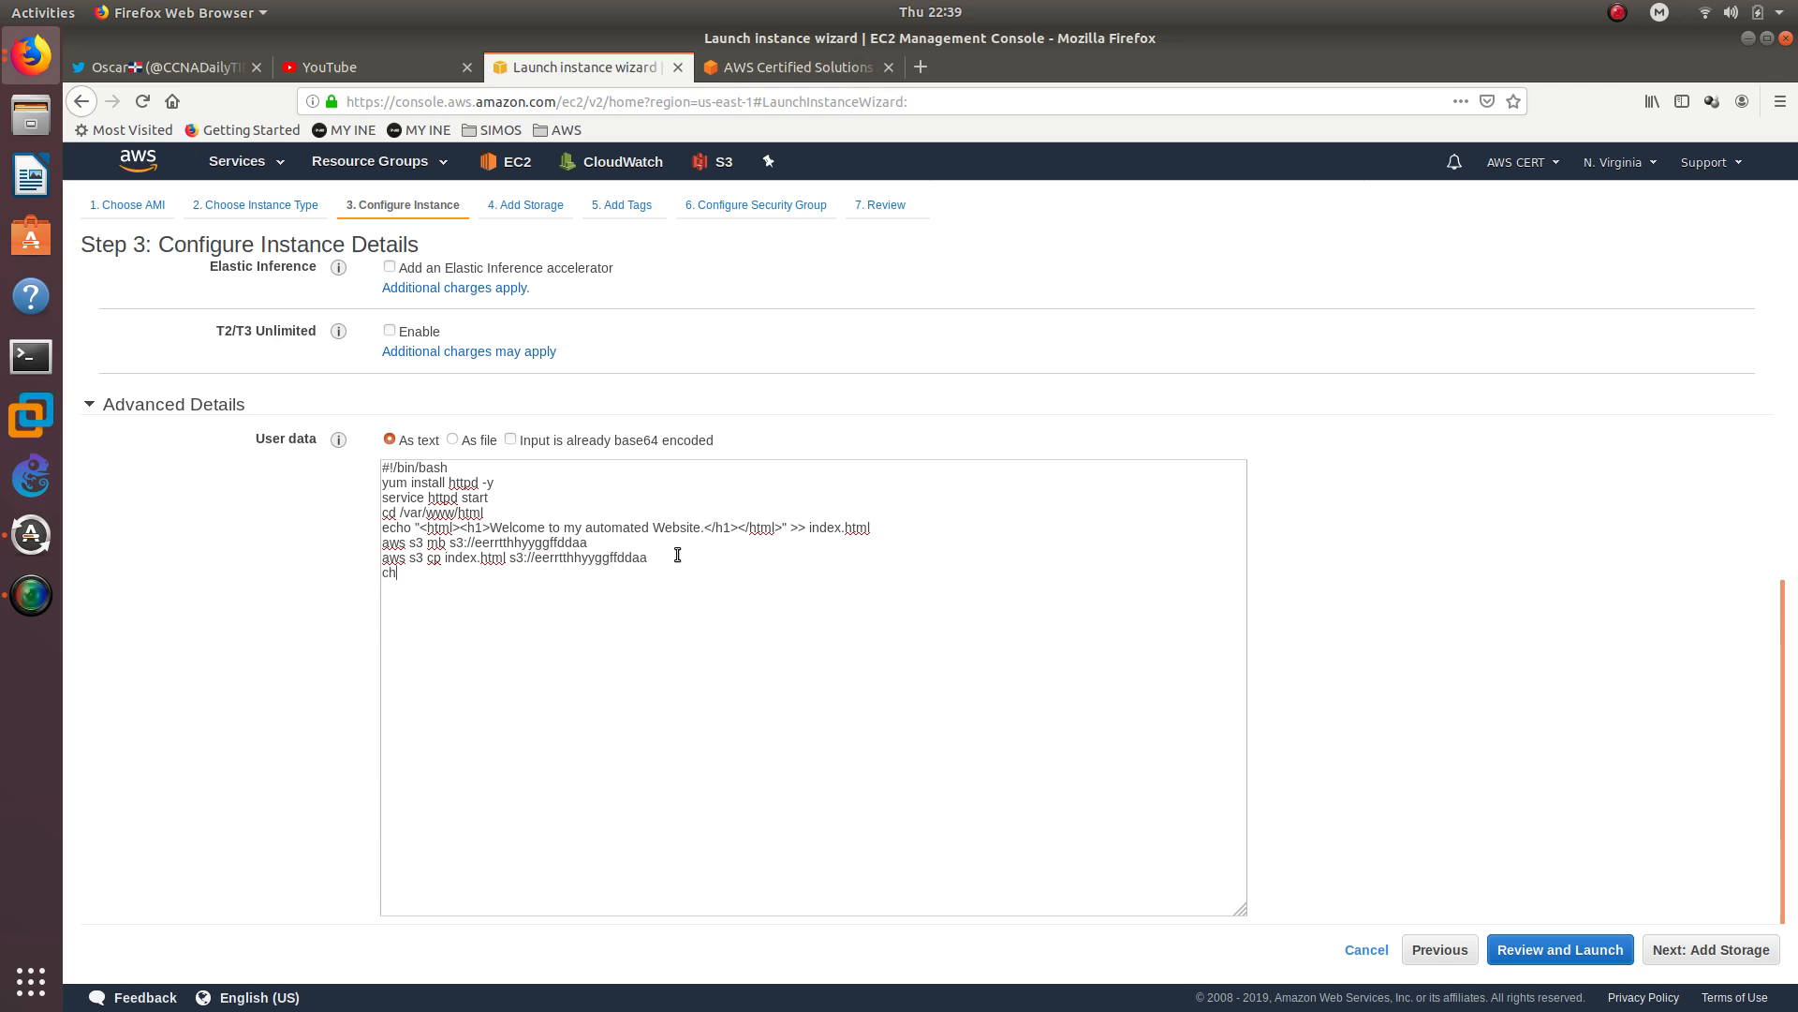
{"action": "type", "text": "kconfig httpd on"}
{"action": "double_click", "coordinate": [452, 575]}
{"action": "double_click", "coordinate": [476, 573]}
{"action": "double_click", "coordinate": [456, 575]}
Step: Review the user data script line by line, from the bash header to the chkconfig command
{"action": "left_click_drag", "start_coordinate": [457, 465], "coordinate": [375, 469]}
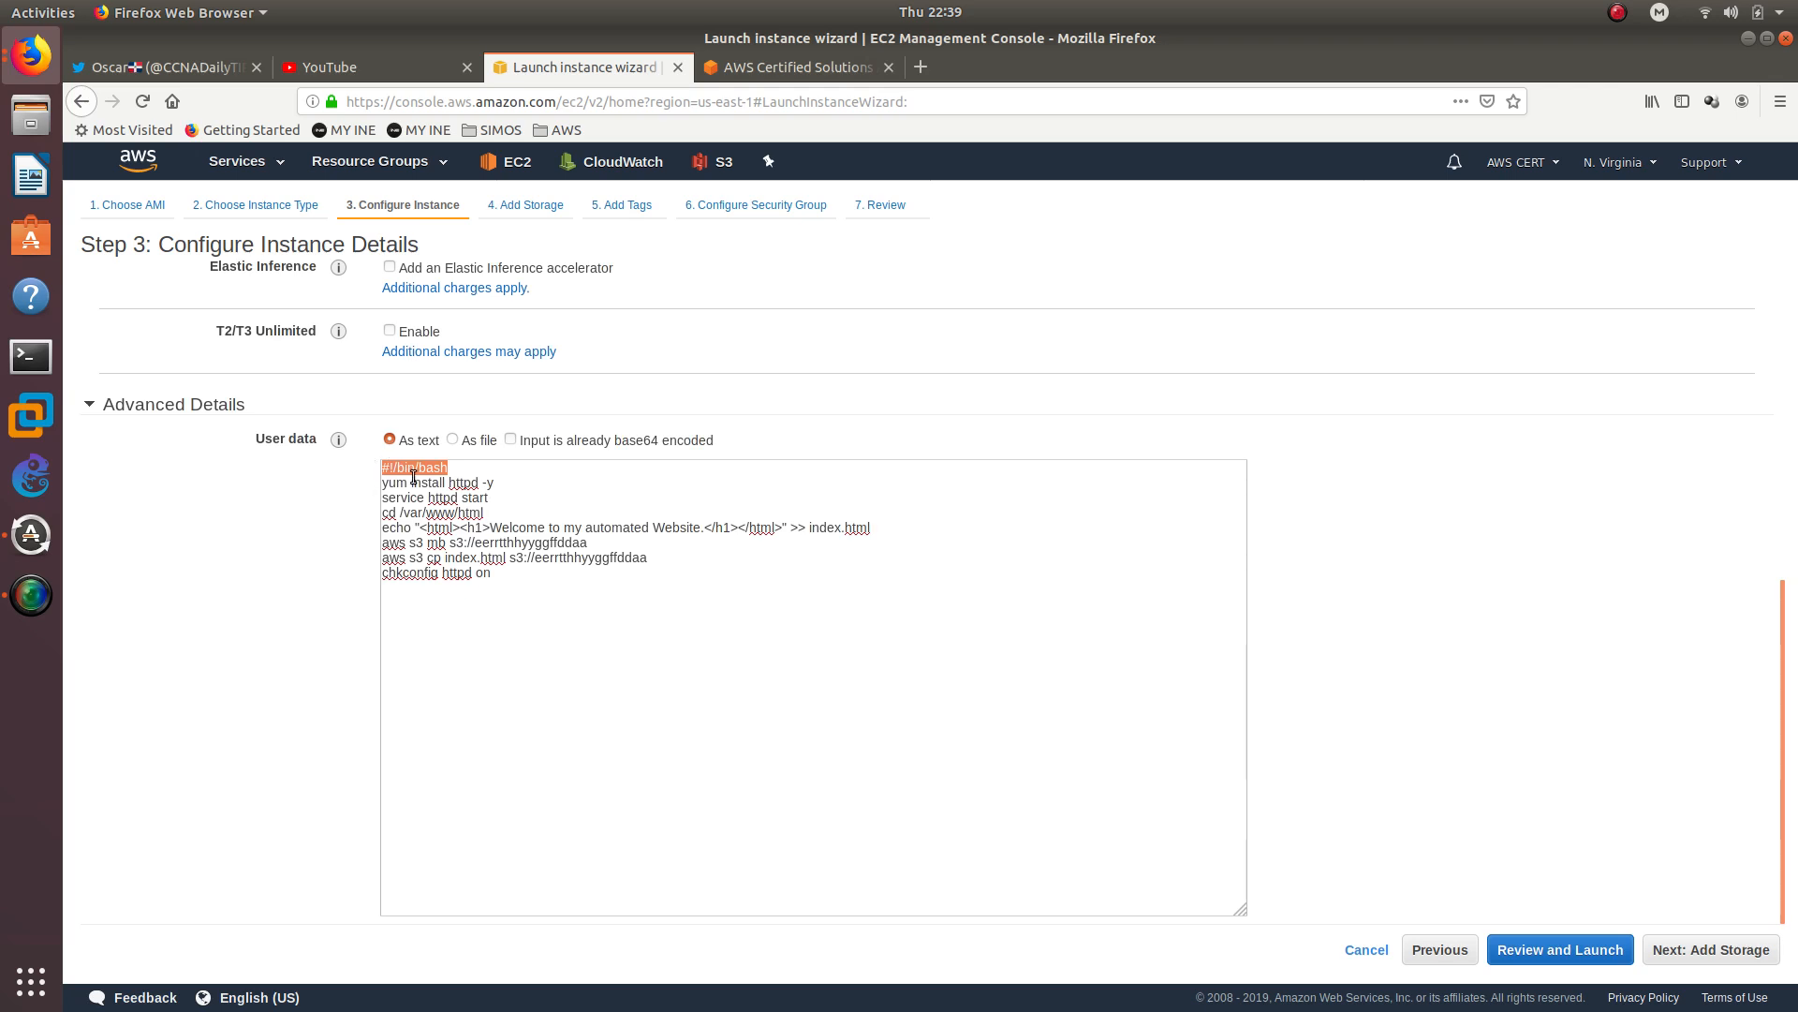
{"action": "left_click", "coordinate": [413, 477]}
{"action": "left_click_drag", "start_coordinate": [381, 468], "coordinate": [389, 470]}
{"action": "left_click", "coordinate": [394, 473]}
{"action": "left_click_drag", "start_coordinate": [398, 470], "coordinate": [416, 470]}
{"action": "mouse_move", "coordinate": [383, 482]}
{"action": "left_mouse_down"}
{"action": "mouse_move", "coordinate": [502, 489]}
{"action": "mouse_move", "coordinate": [384, 479]}
{"action": "left_mouse_up"}
{"action": "double_click", "coordinate": [426, 479]}
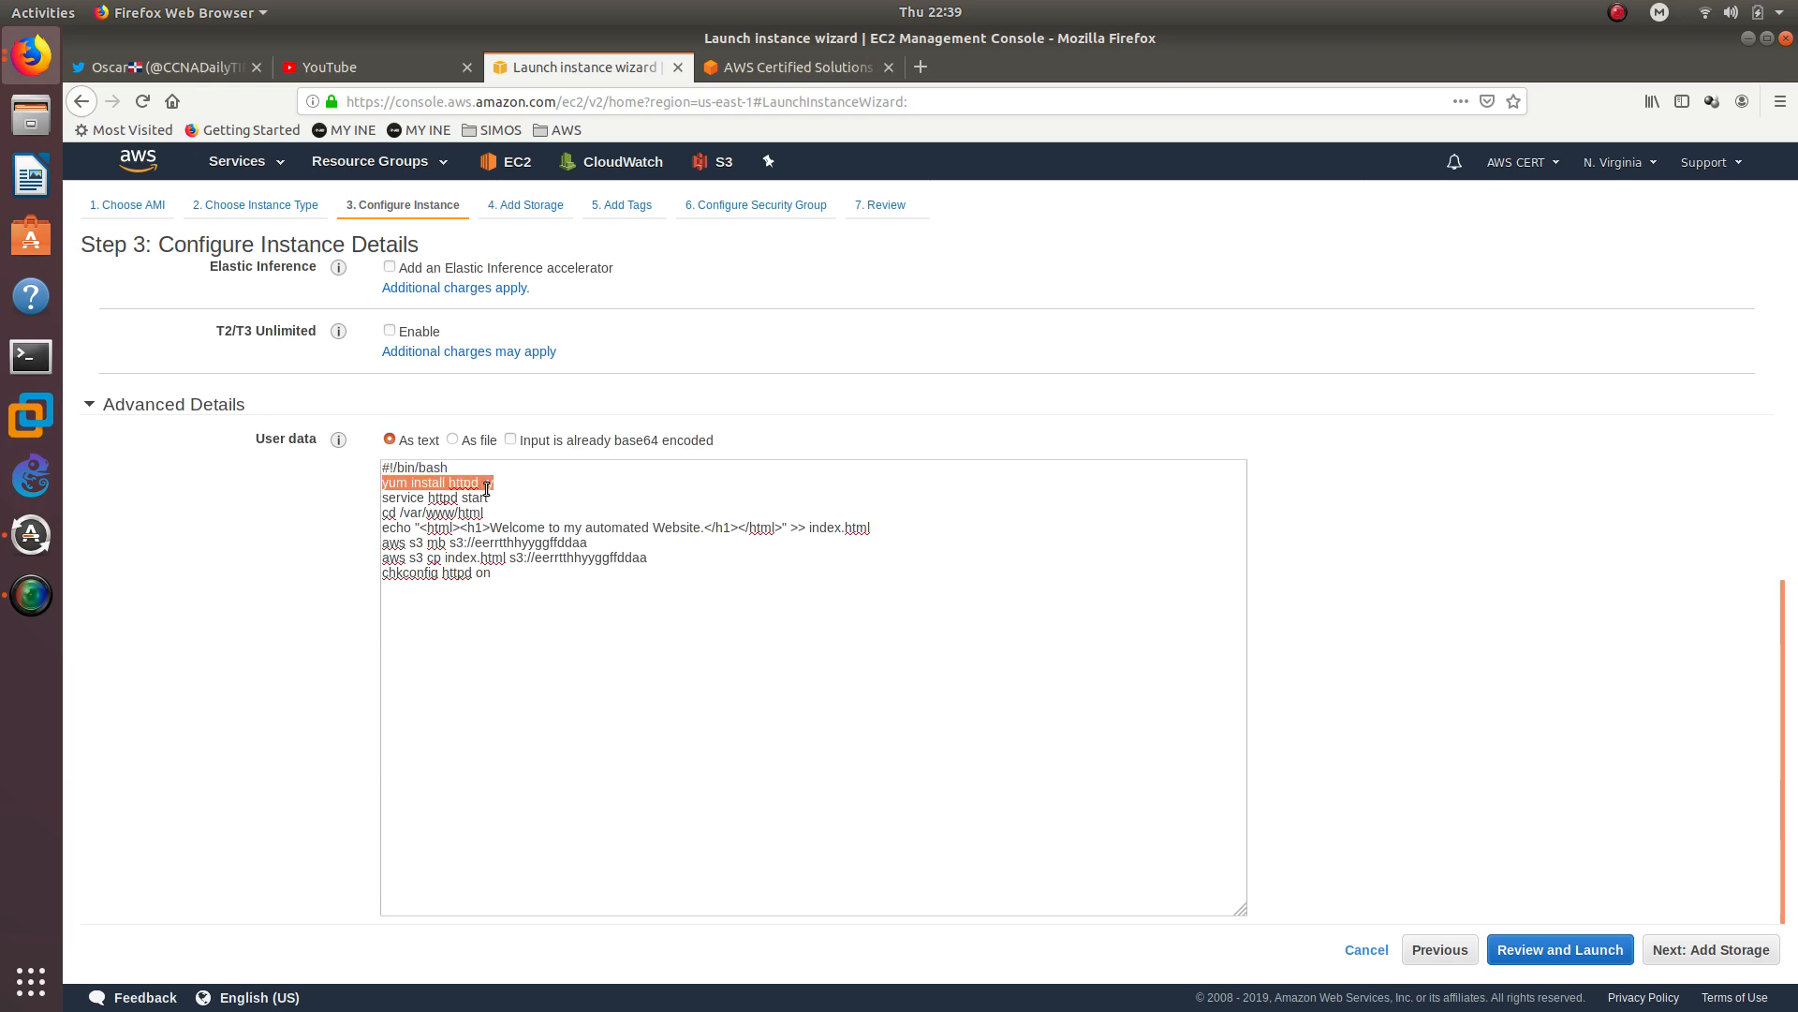
{"action": "left_click_drag", "start_coordinate": [492, 497], "coordinate": [383, 500]}
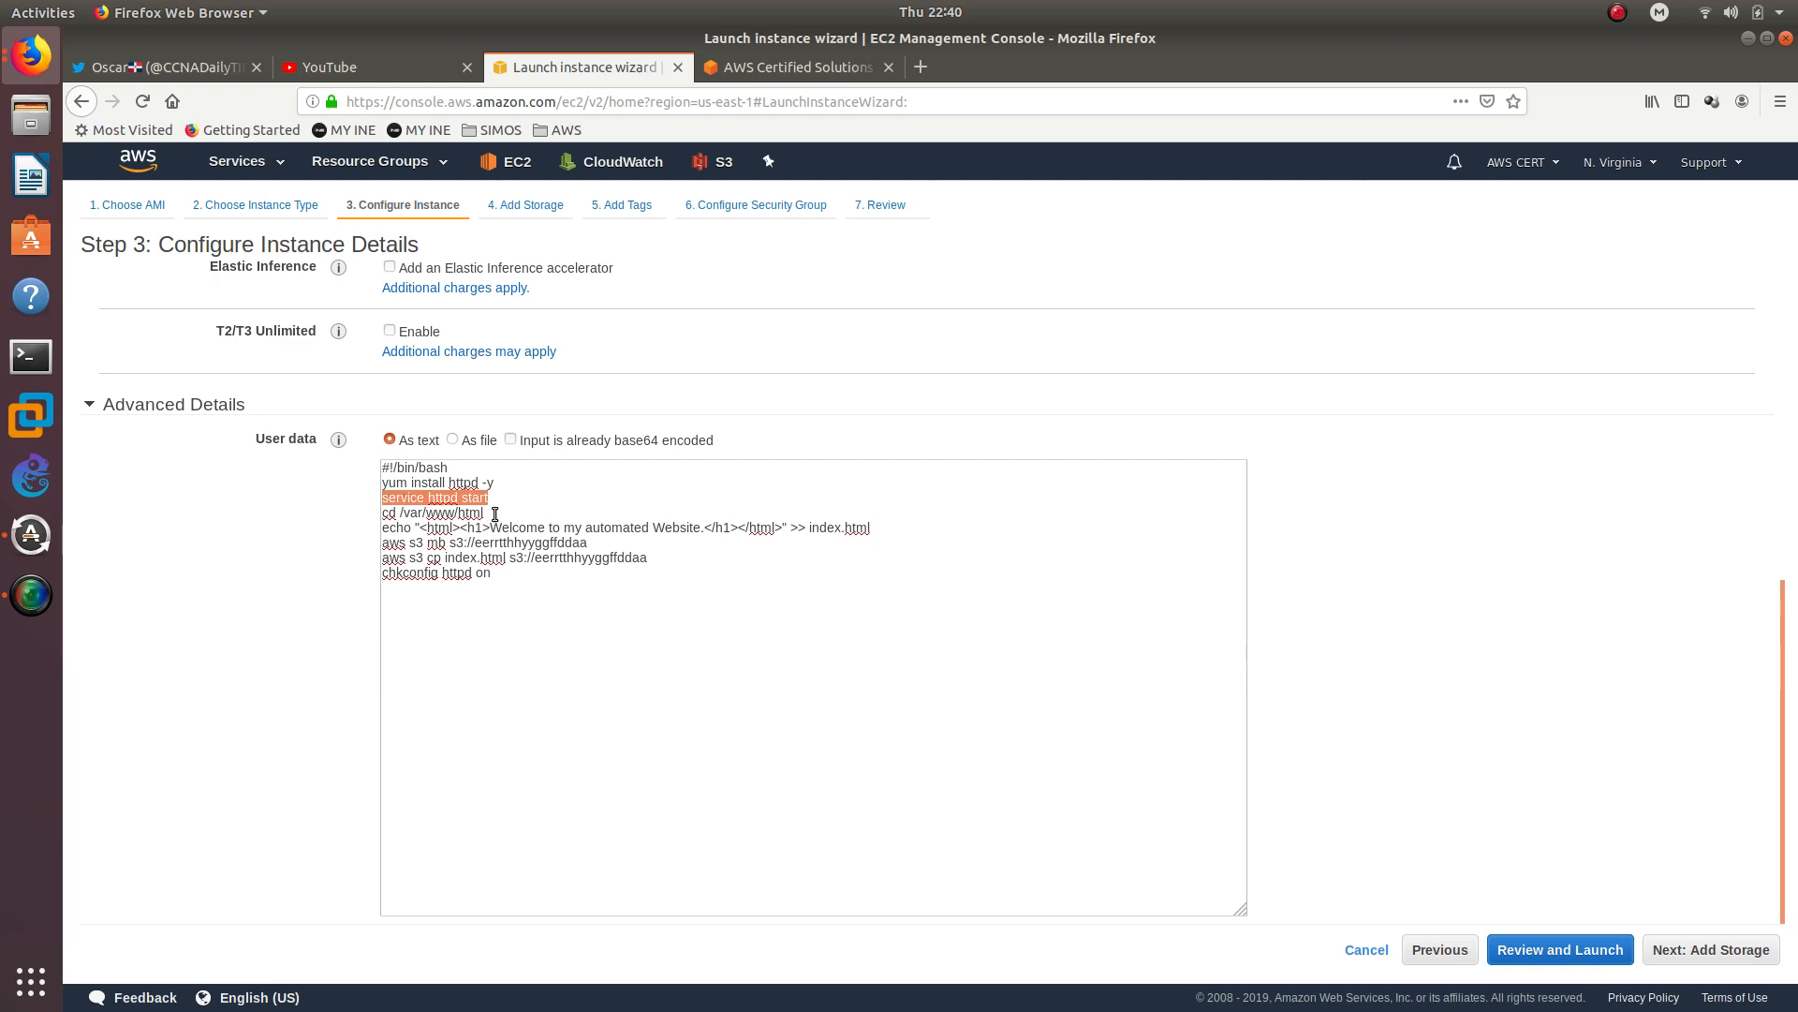
{"action": "left_click_drag", "start_coordinate": [494, 514], "coordinate": [420, 513]}
{"action": "left_click_drag", "start_coordinate": [408, 513], "coordinate": [880, 525]}
{"action": "double_click", "coordinate": [818, 528]}
{"action": "double_click", "coordinate": [857, 528]}
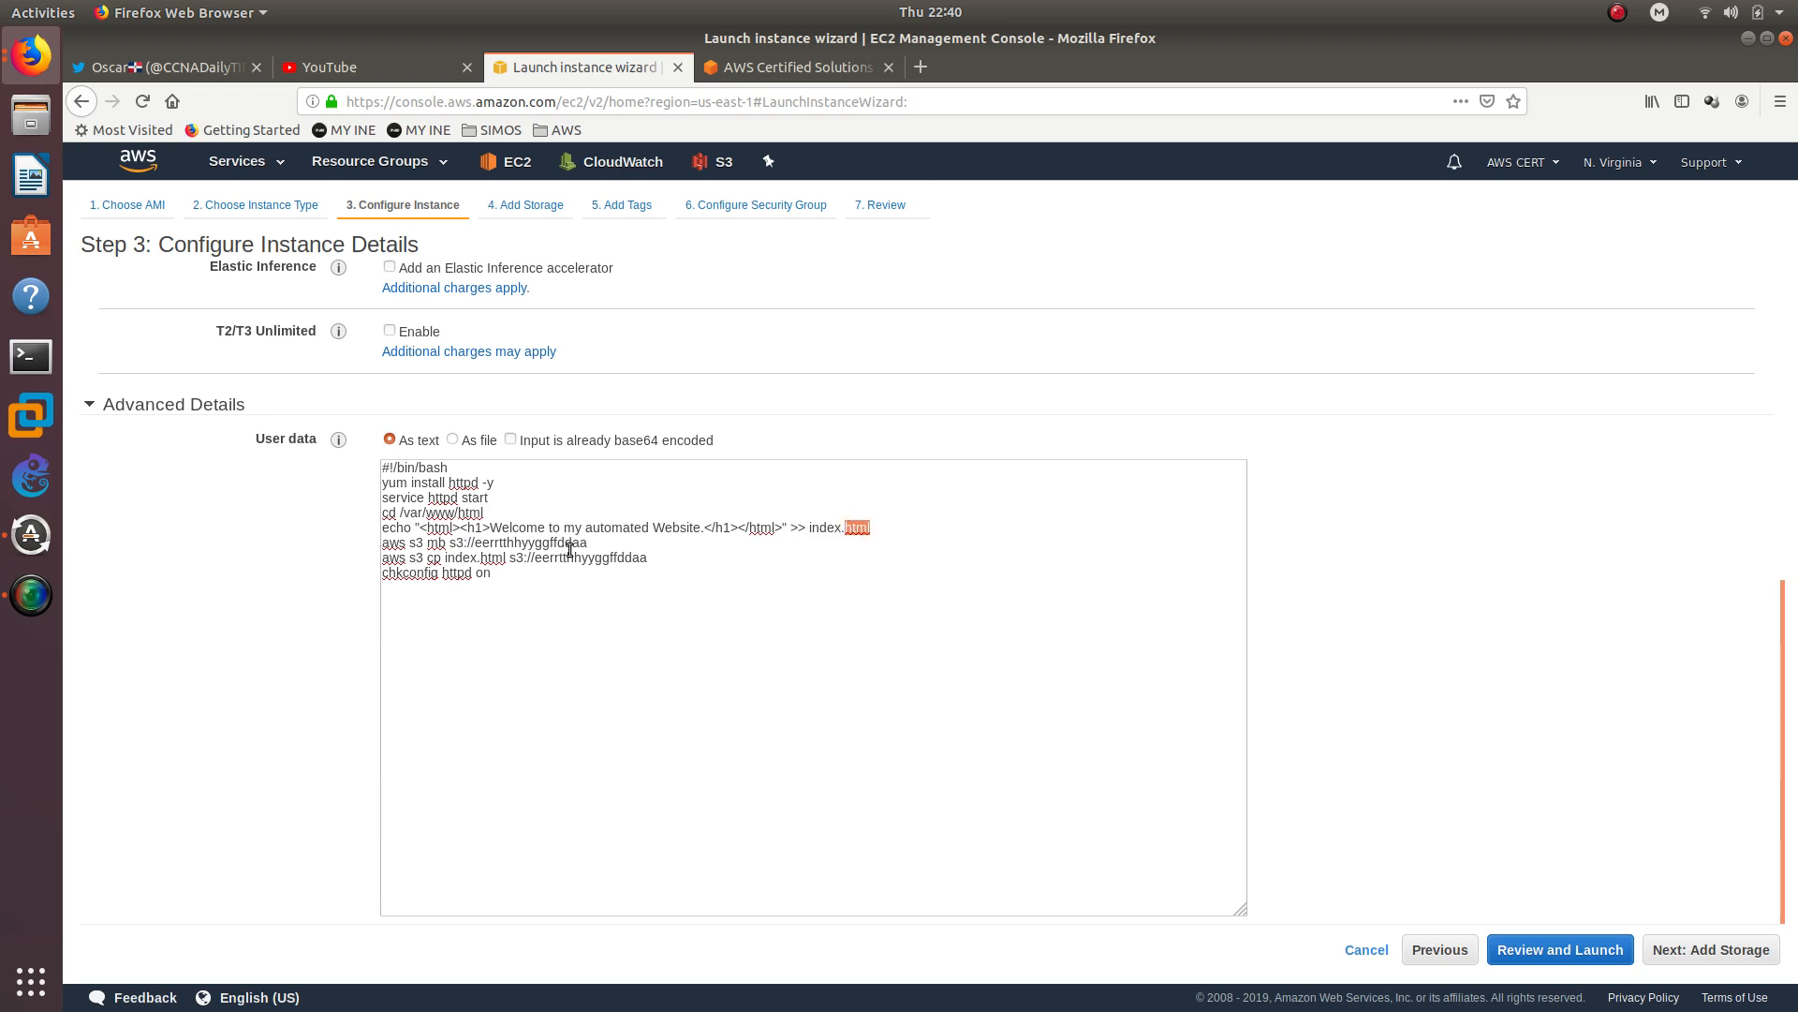
{"action": "left_click_drag", "start_coordinate": [585, 542], "coordinate": [383, 541]}
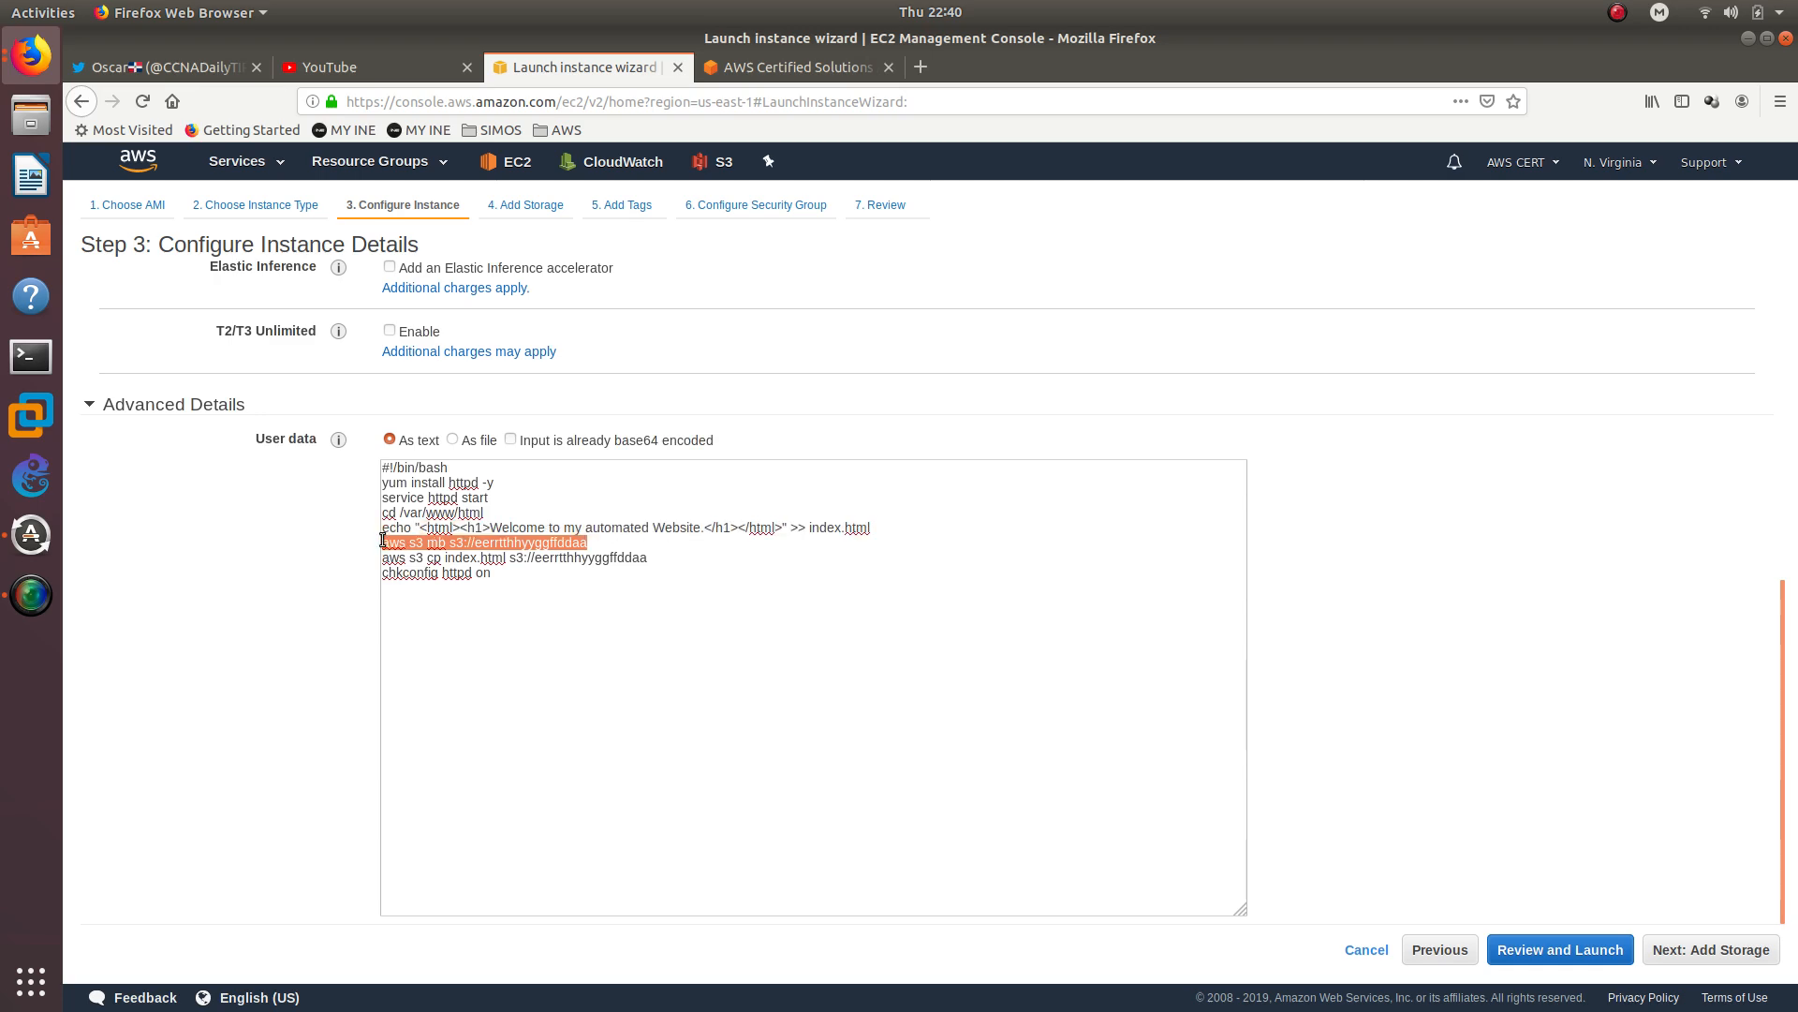
{"action": "double_click", "coordinate": [506, 542]}
{"action": "left_click", "coordinate": [477, 557]}
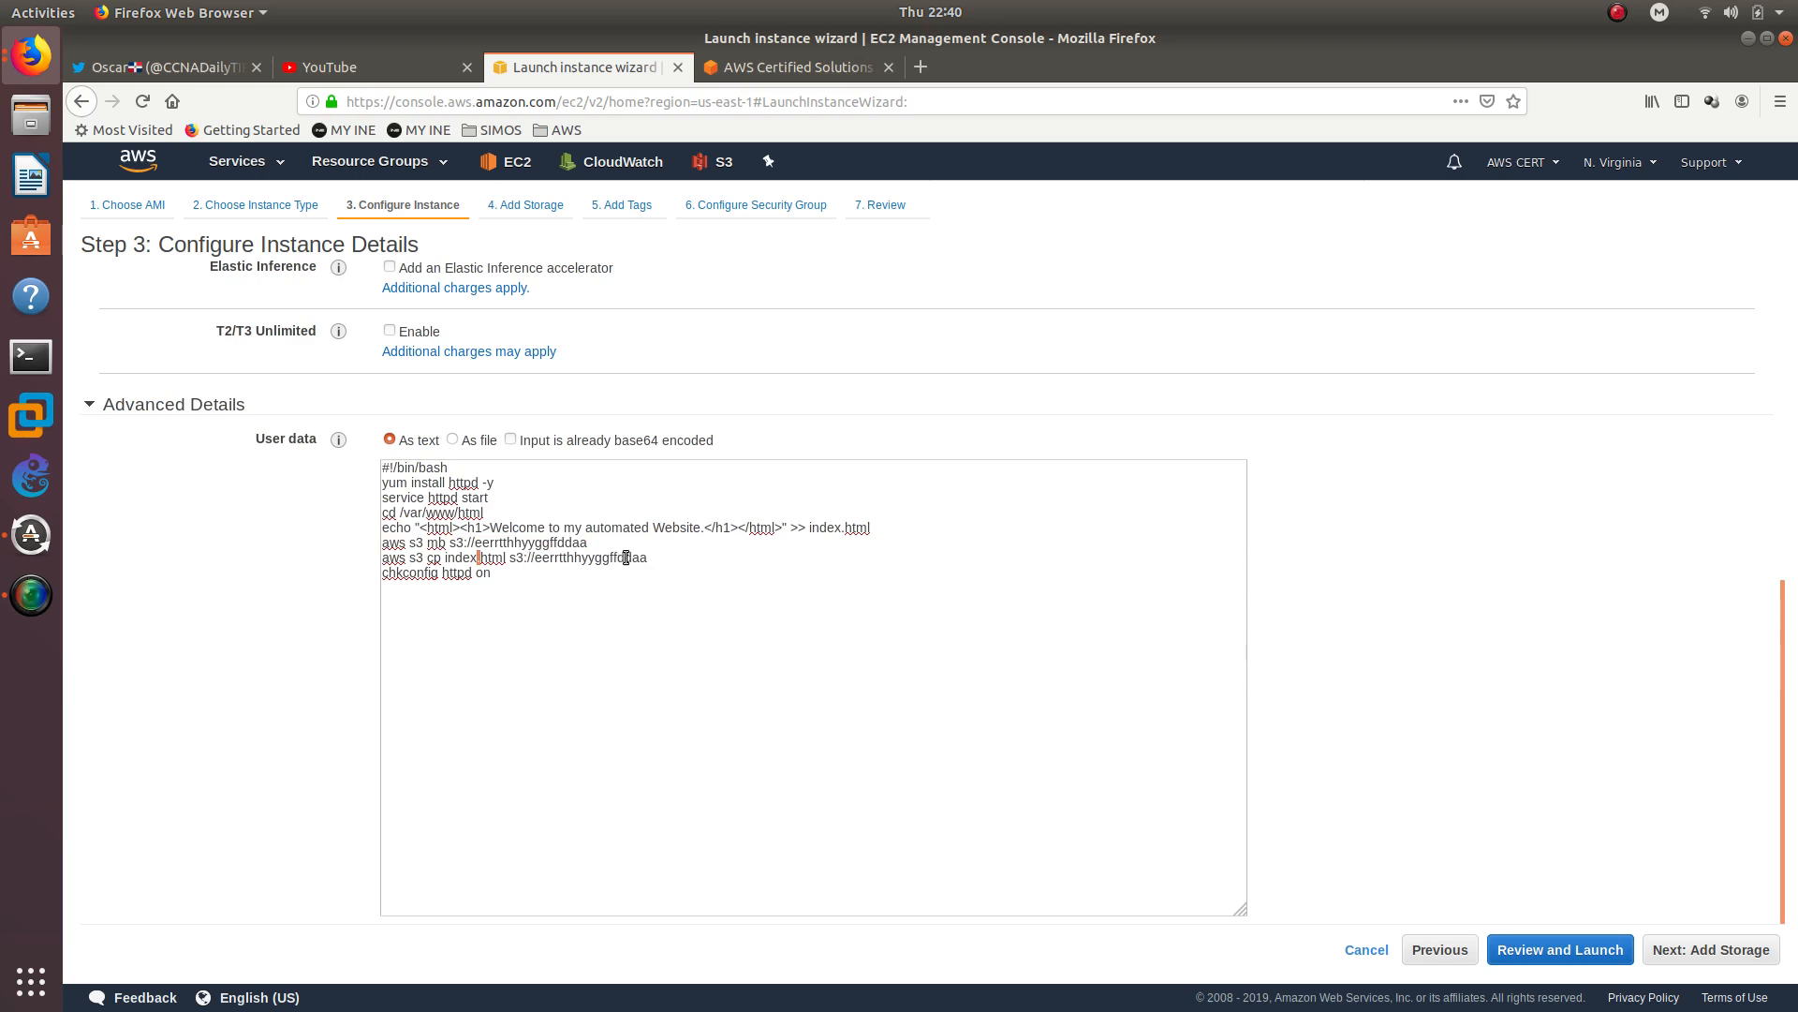
{"action": "left_click_drag", "start_coordinate": [661, 562], "coordinate": [381, 576]}
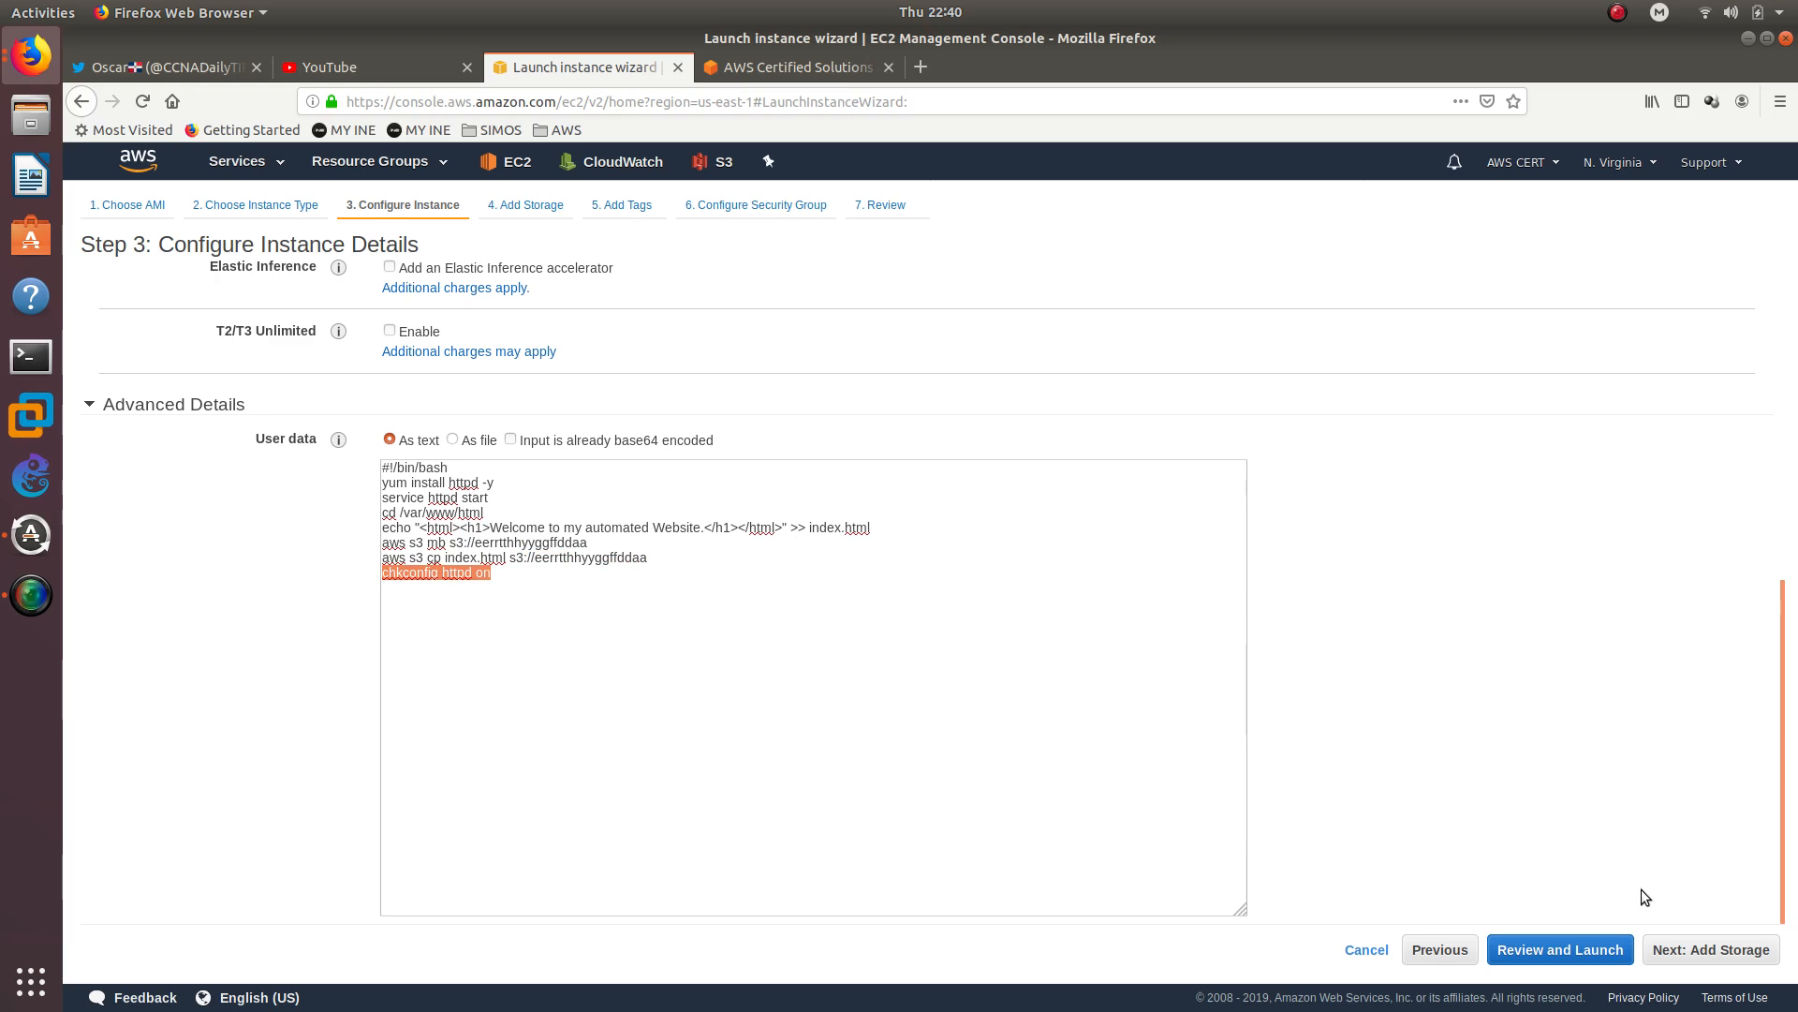
Step: Keep the default storage and add an instance tag with key Name and value HTTPWeb
{"action": "left_click", "coordinate": [1742, 950]}
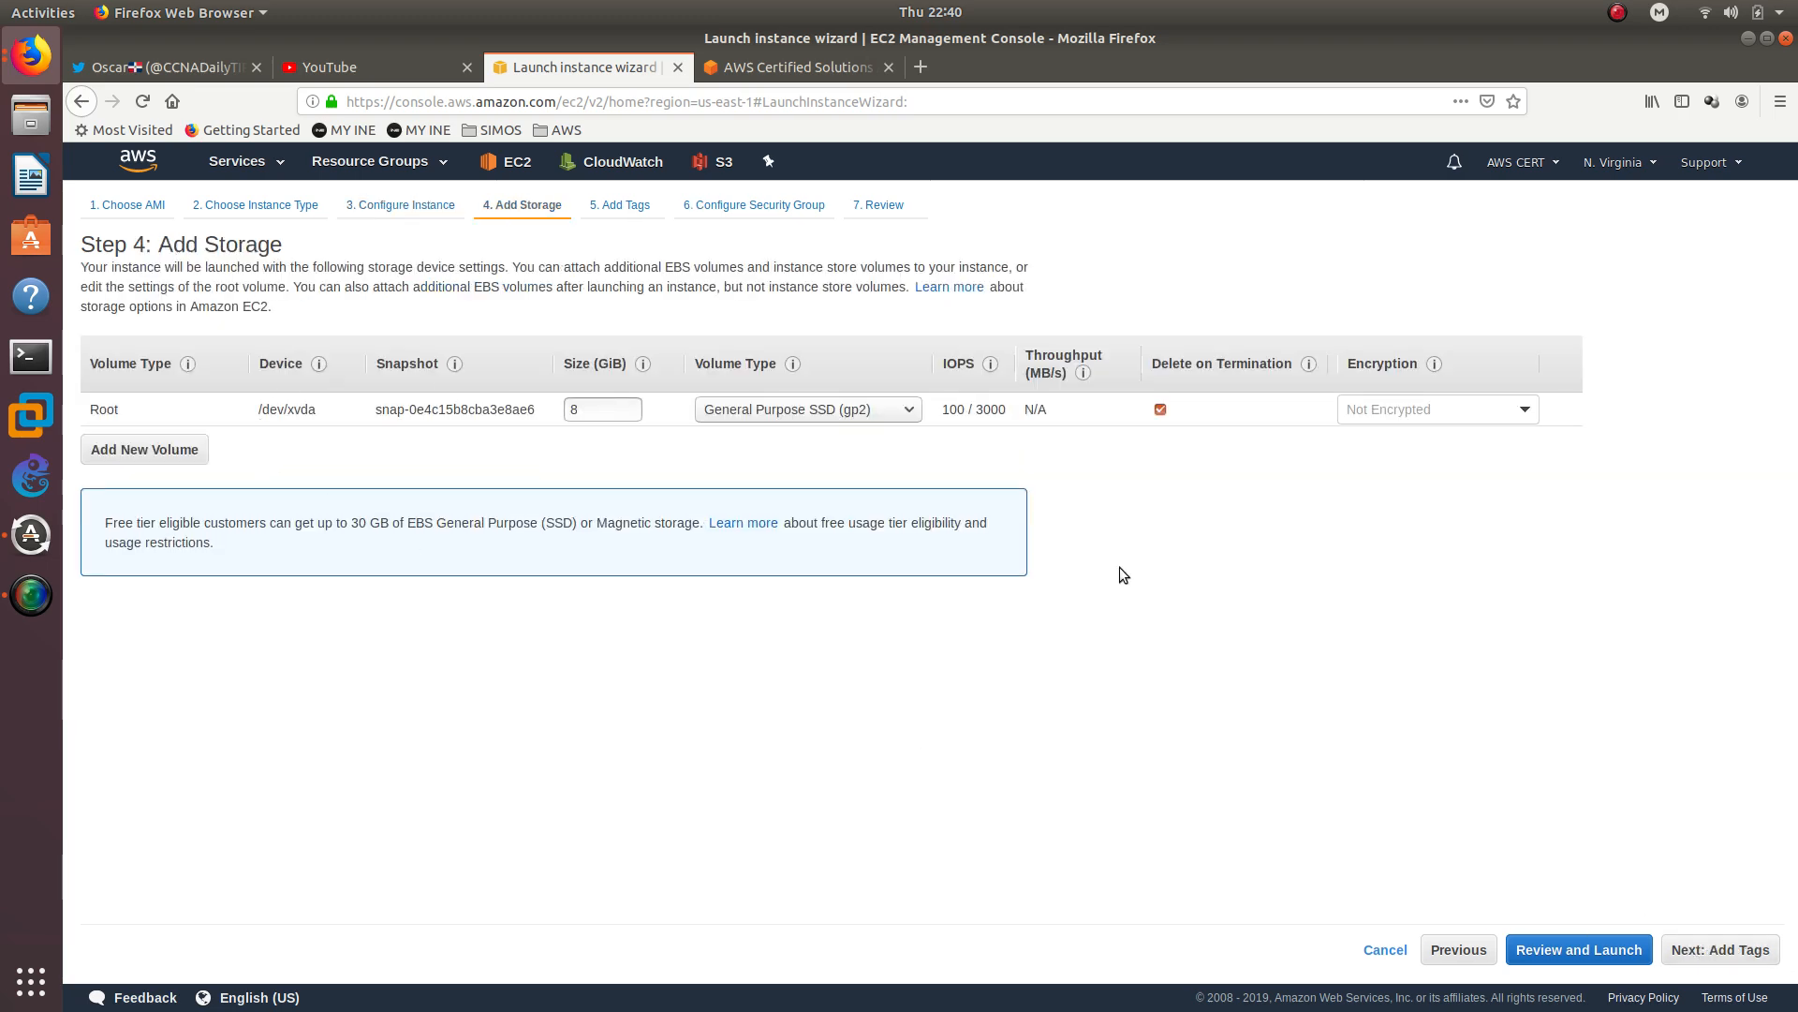
{"action": "left_click", "coordinate": [1691, 951]}
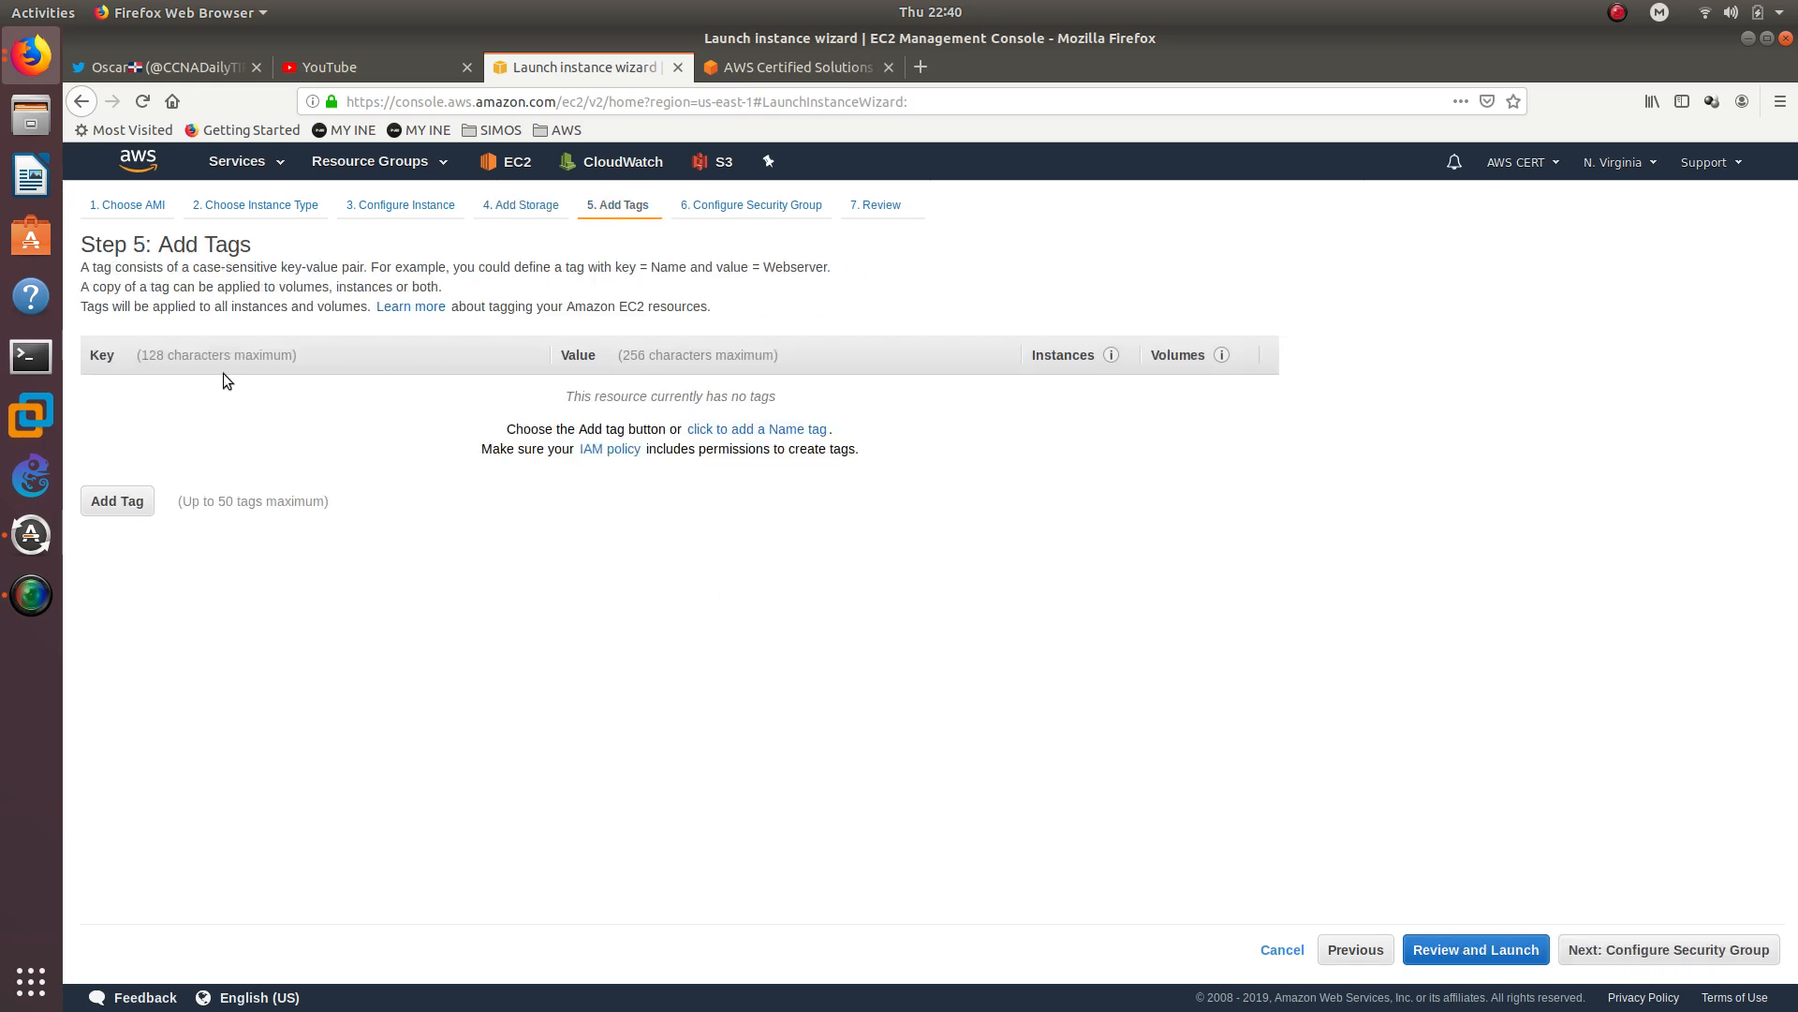
{"action": "left_click", "coordinate": [141, 501]}
{"action": "type", "text": "N"}
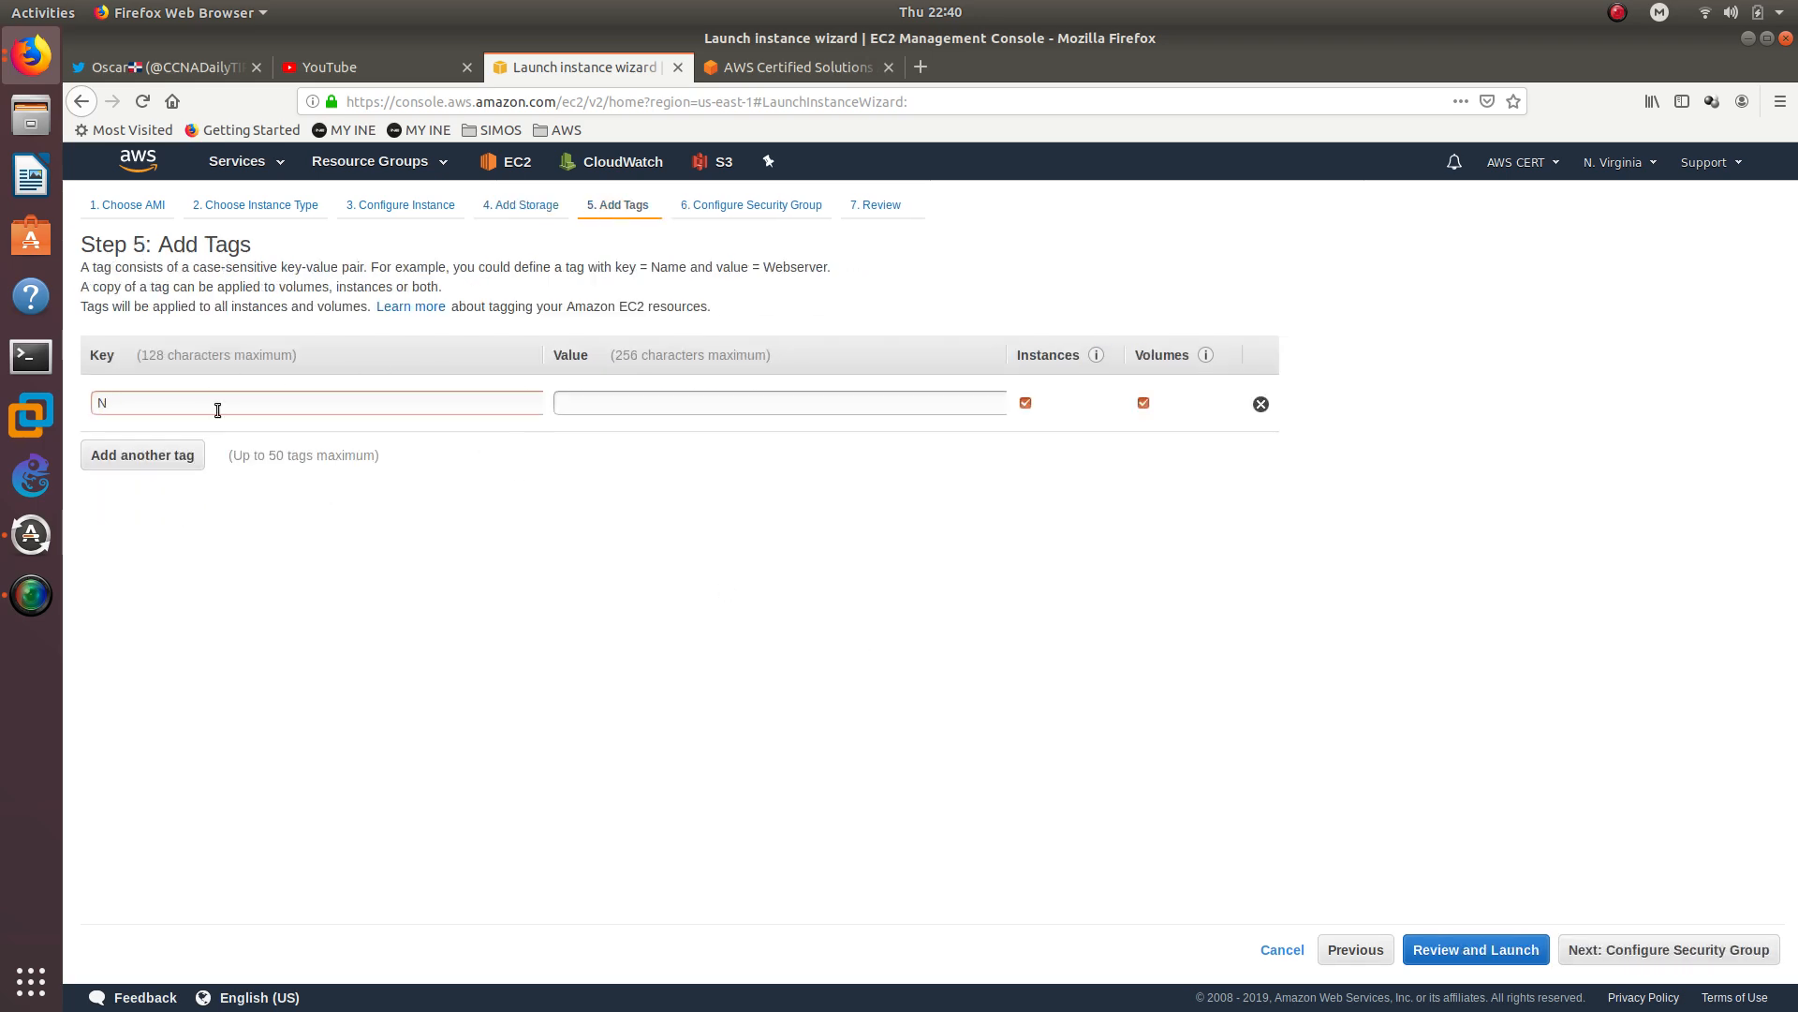
{"action": "type", "text": "ame"}
{"action": "key", "text": "Tab"}
{"action": "type", "text": "HTTPWebs"}
Step: Assign the existing WEBSITE security group to the instance and check its HTTP and SSH inbound rules
{"action": "left_click", "coordinate": [1672, 950]}
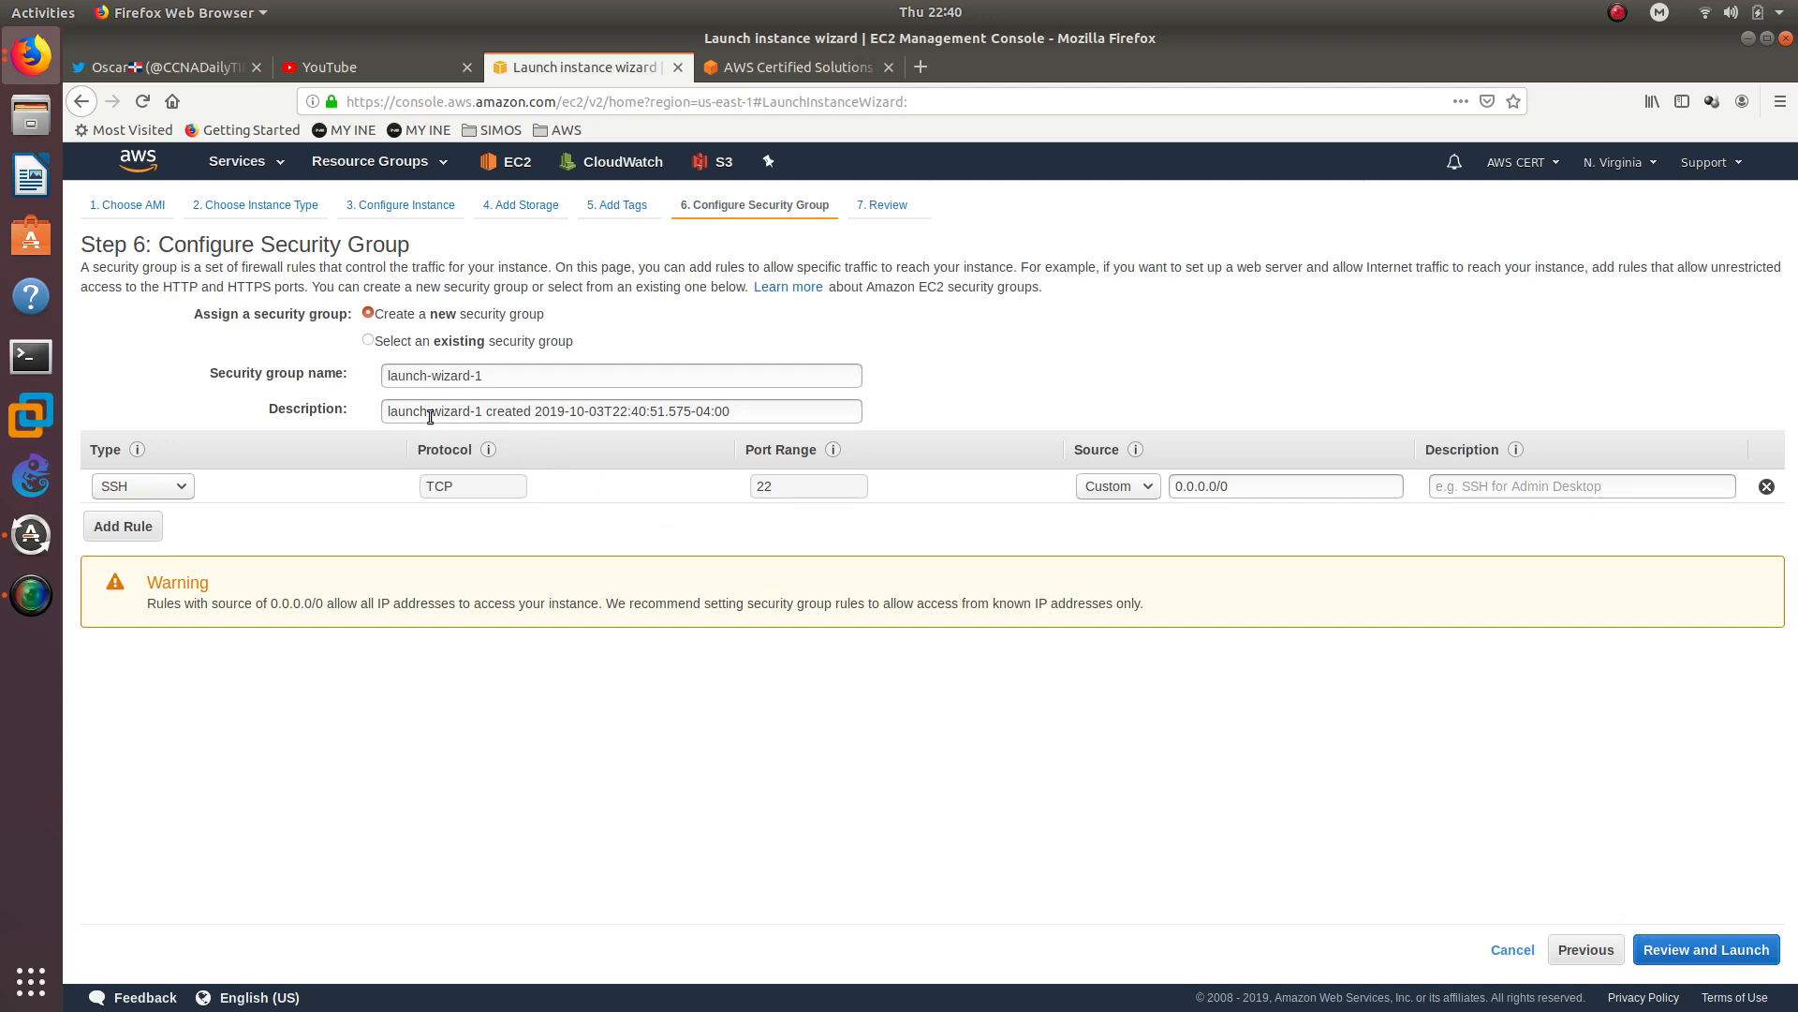
{"action": "left_click", "coordinate": [393, 343]}
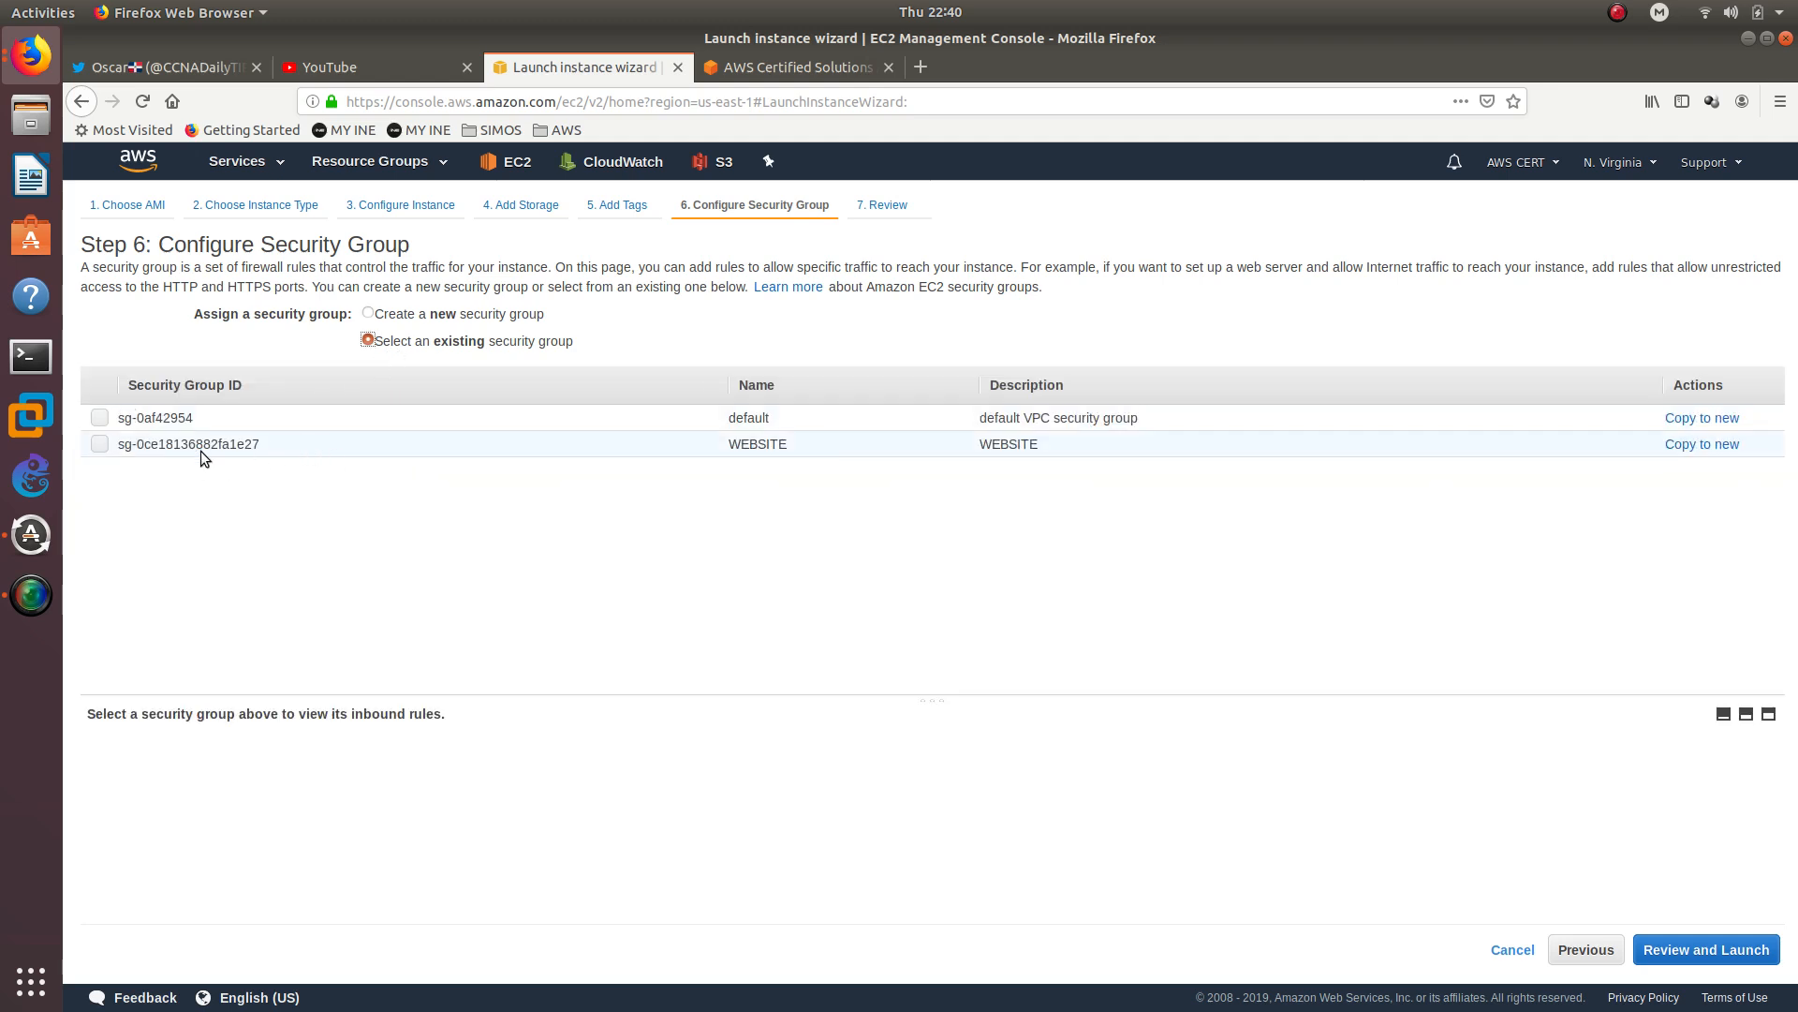
{"action": "left_click", "coordinate": [100, 444]}
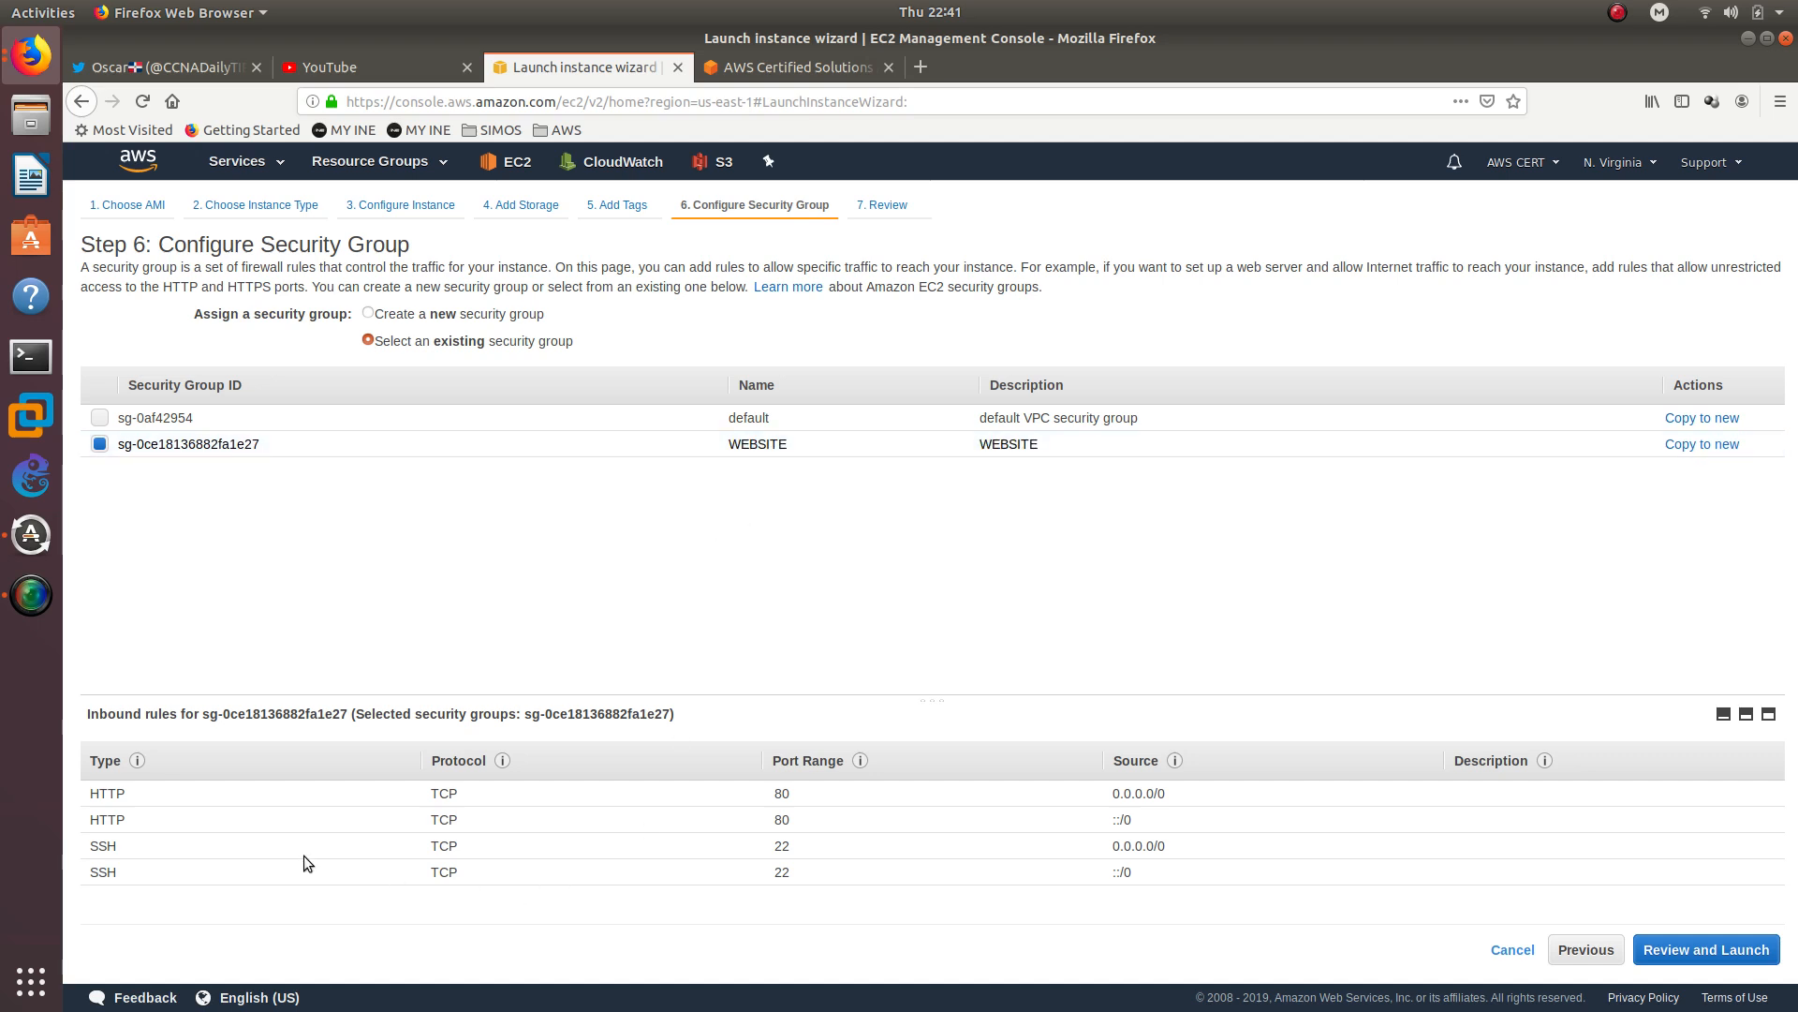
{"action": "left_click_drag", "start_coordinate": [139, 800], "coordinate": [1041, 823]}
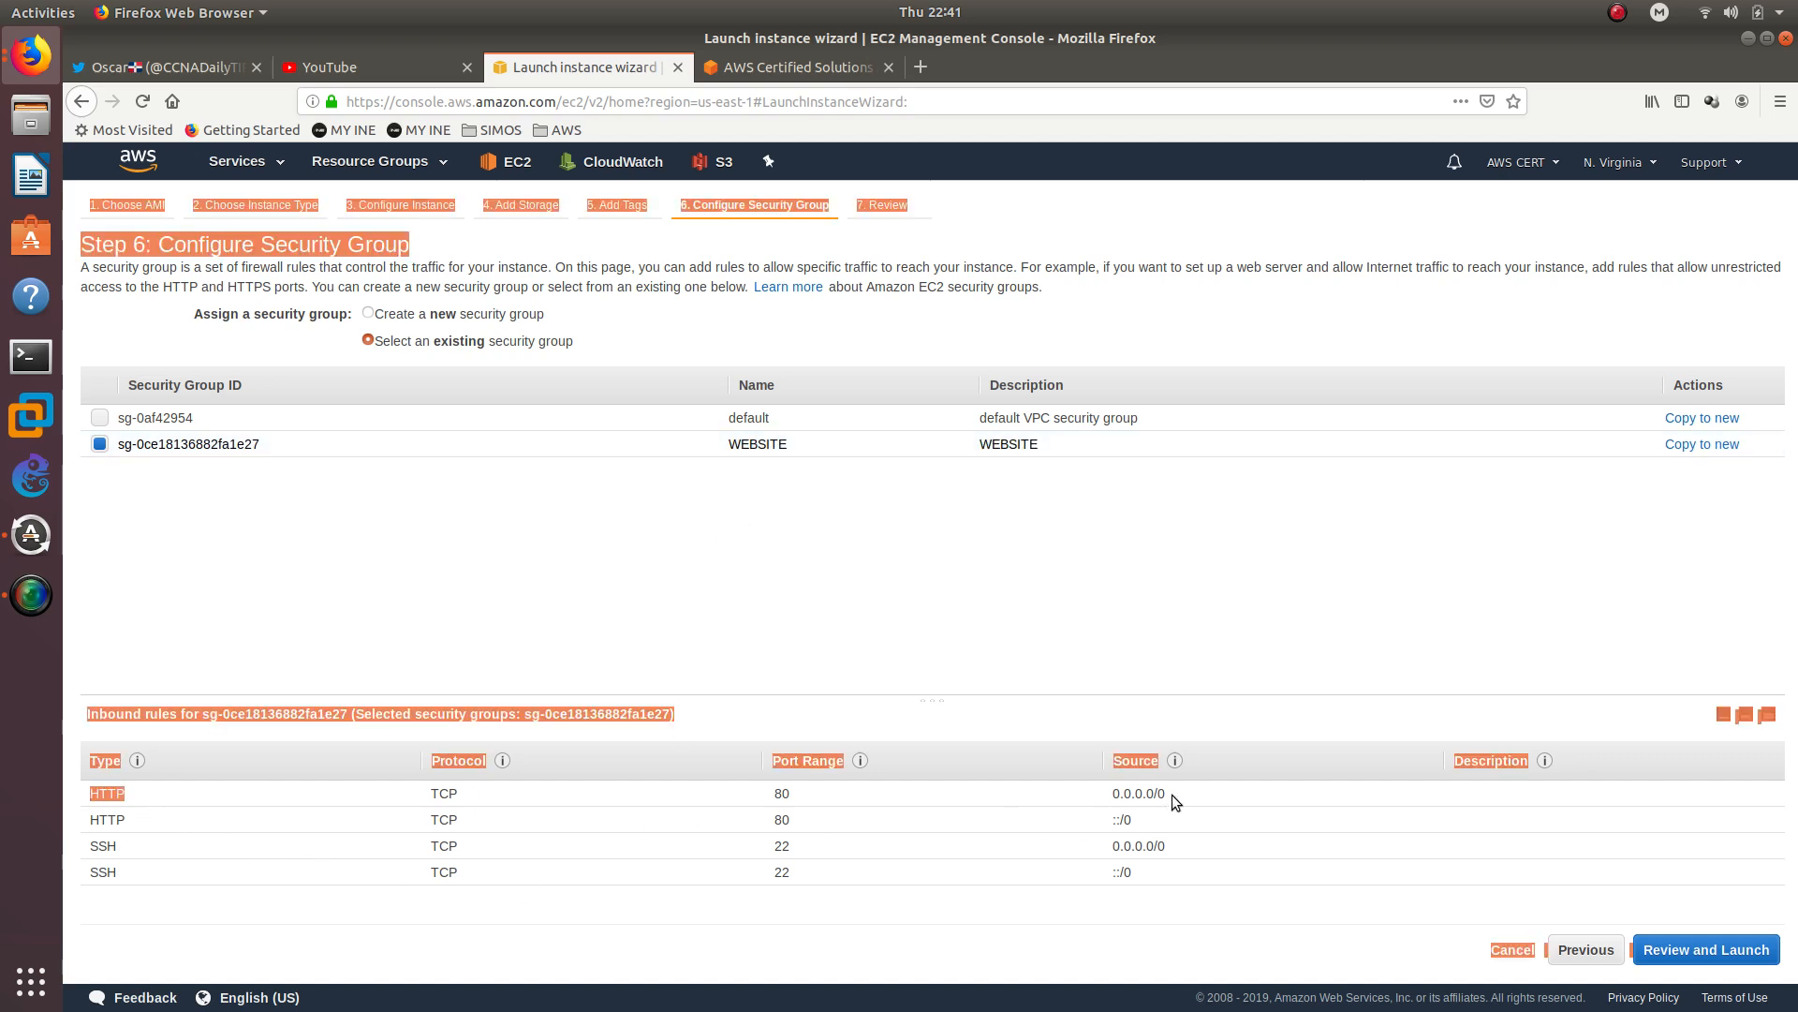
{"action": "left_click_drag", "start_coordinate": [1172, 794], "coordinate": [1098, 815]}
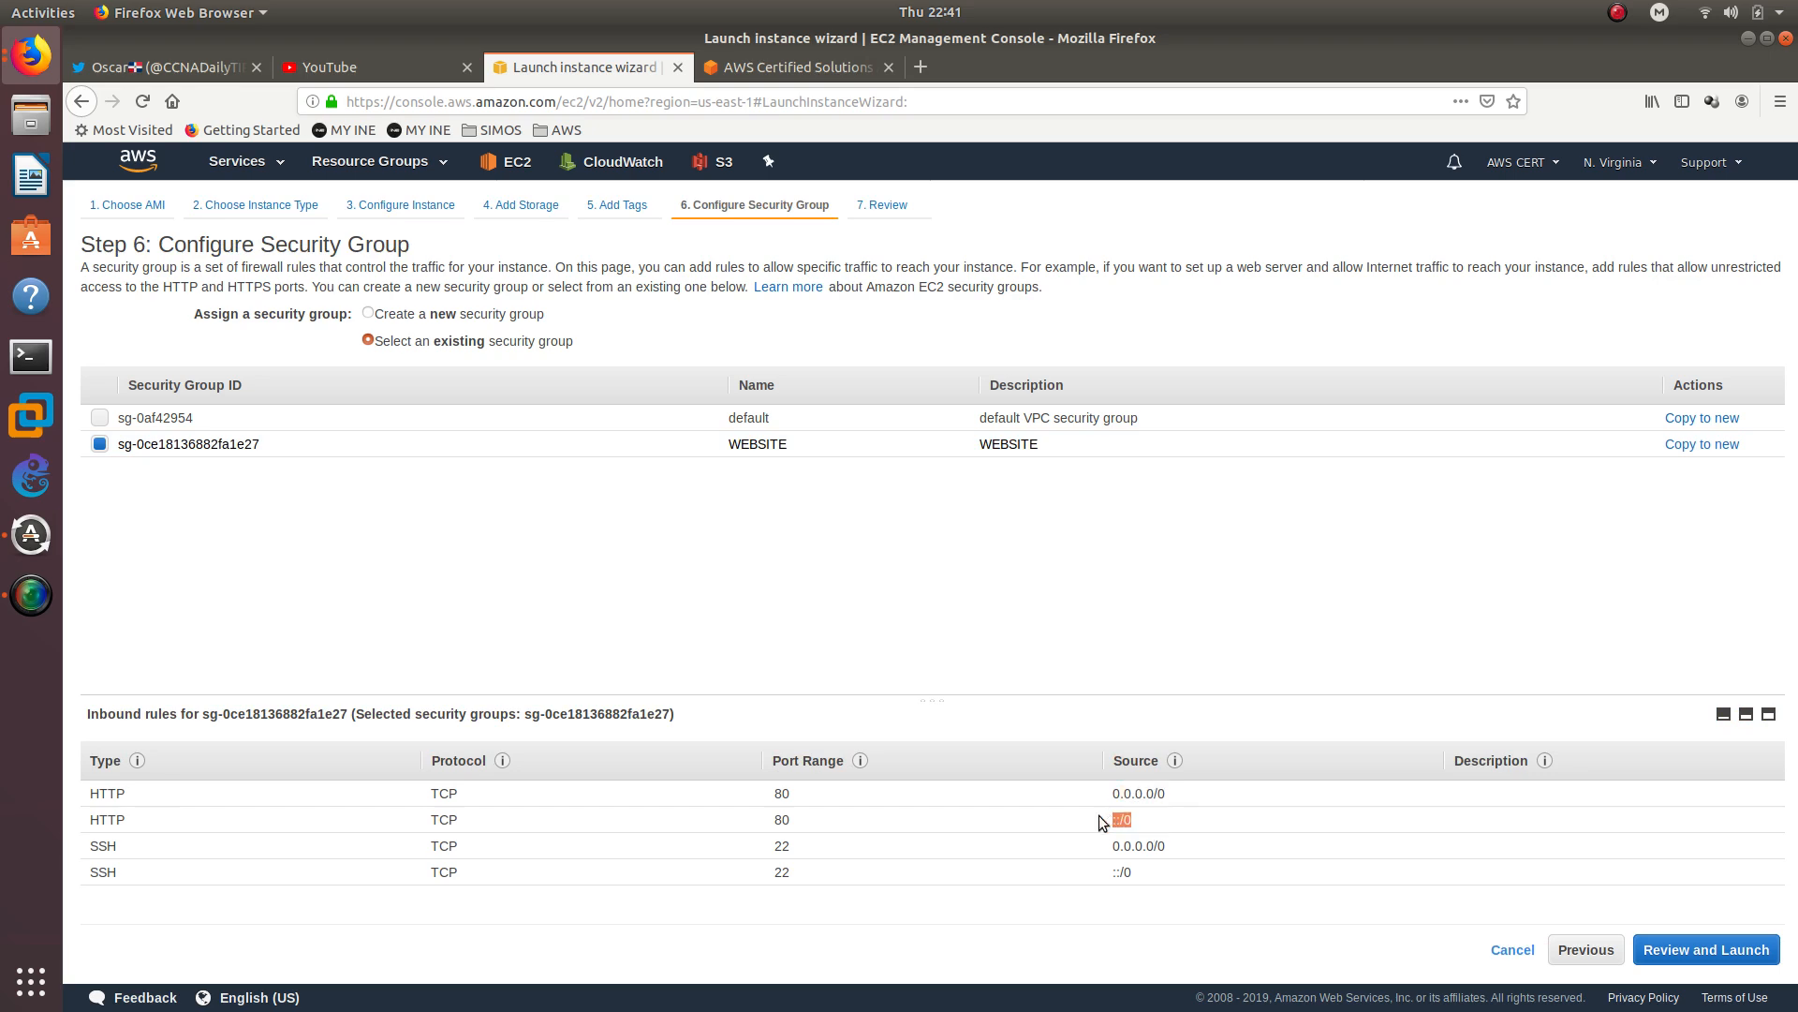
{"action": "left_click_drag", "start_coordinate": [198, 848], "coordinate": [80, 842]}
{"action": "left_click_drag", "start_coordinate": [1166, 846], "coordinate": [1182, 875]}
{"action": "left_click", "coordinate": [1147, 871]}
Step: Review and launch the instance with the existing instanceMe key pair, acknowledging access to its private key file
{"action": "left_click", "coordinate": [1715, 941]}
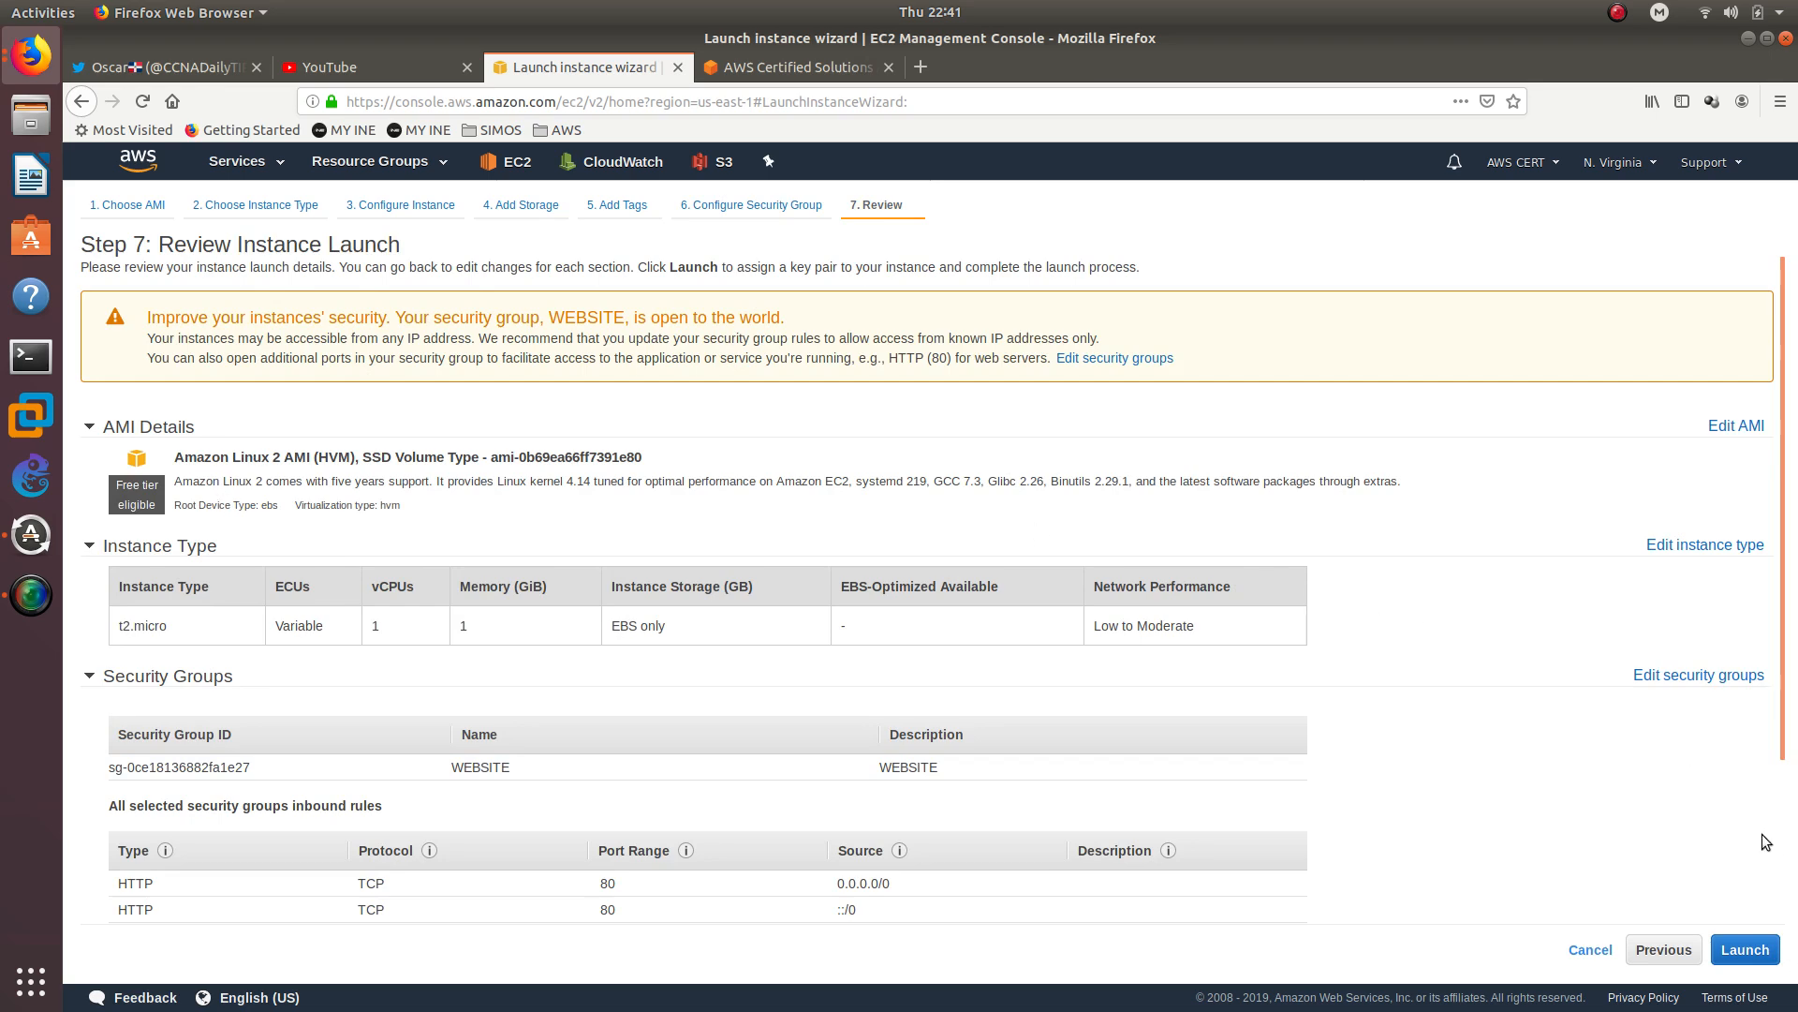
{"action": "left_click", "coordinate": [1745, 949]}
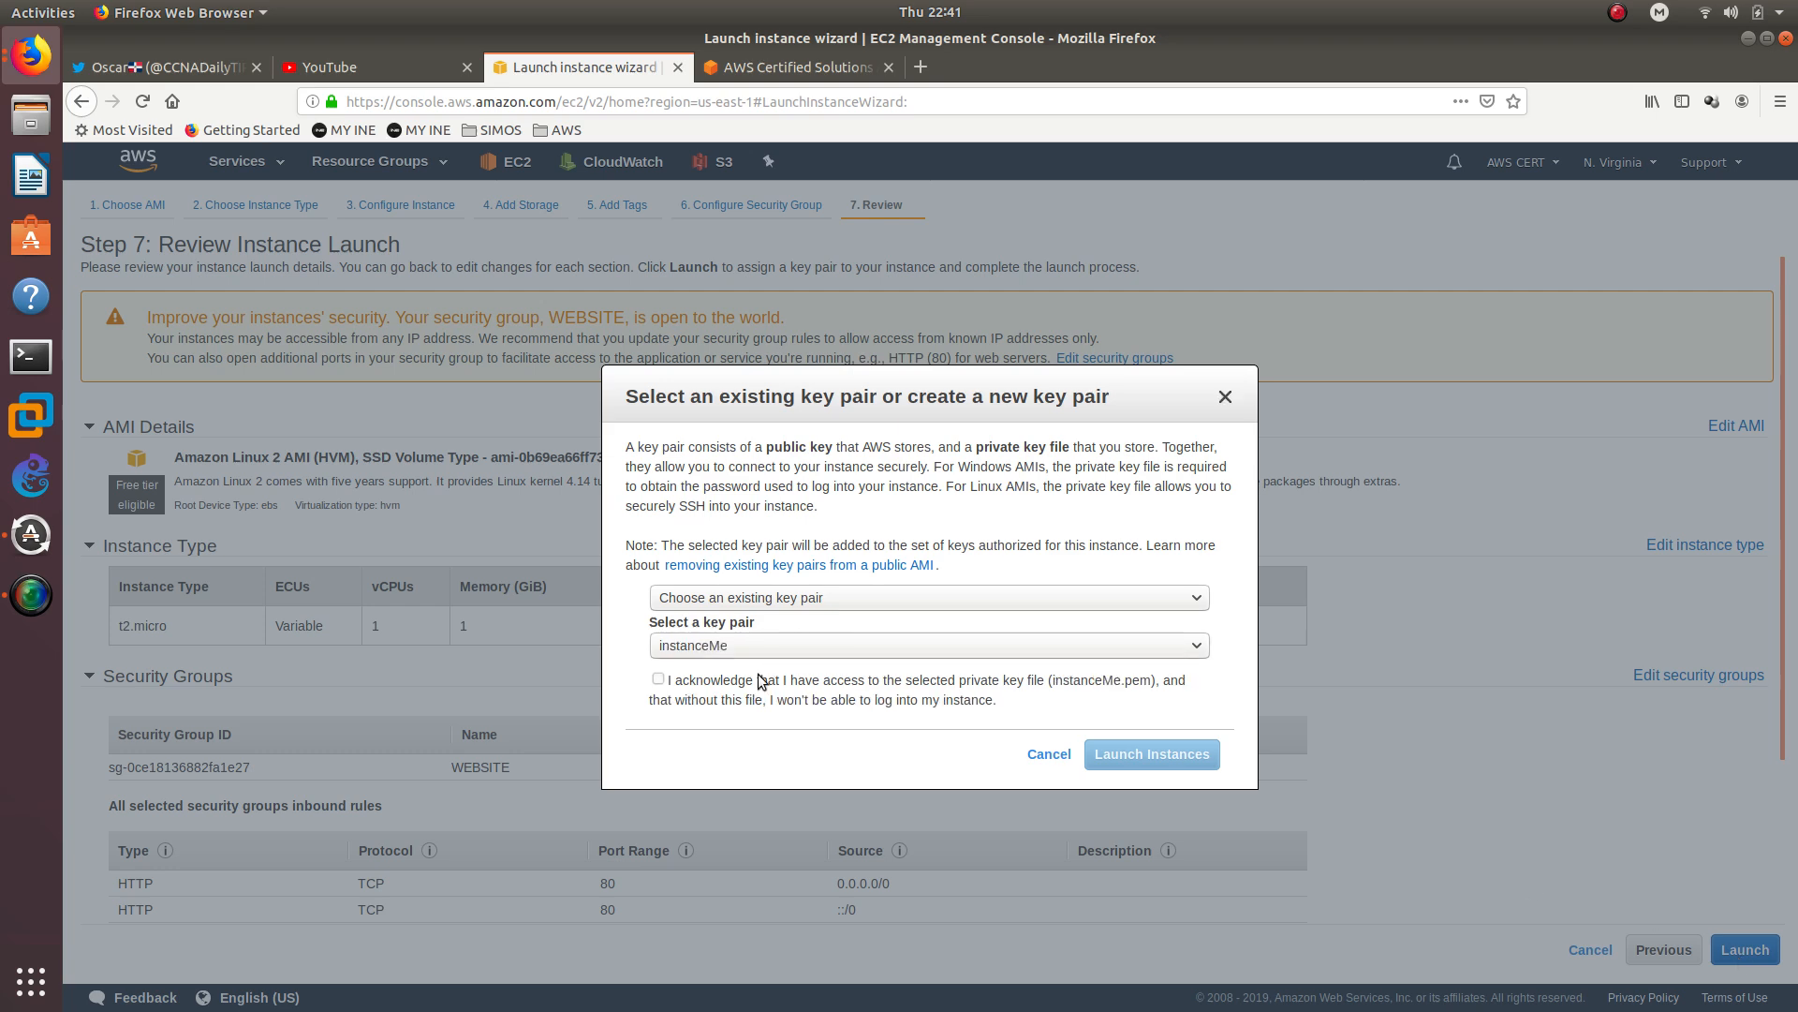
{"action": "left_click", "coordinate": [759, 677]}
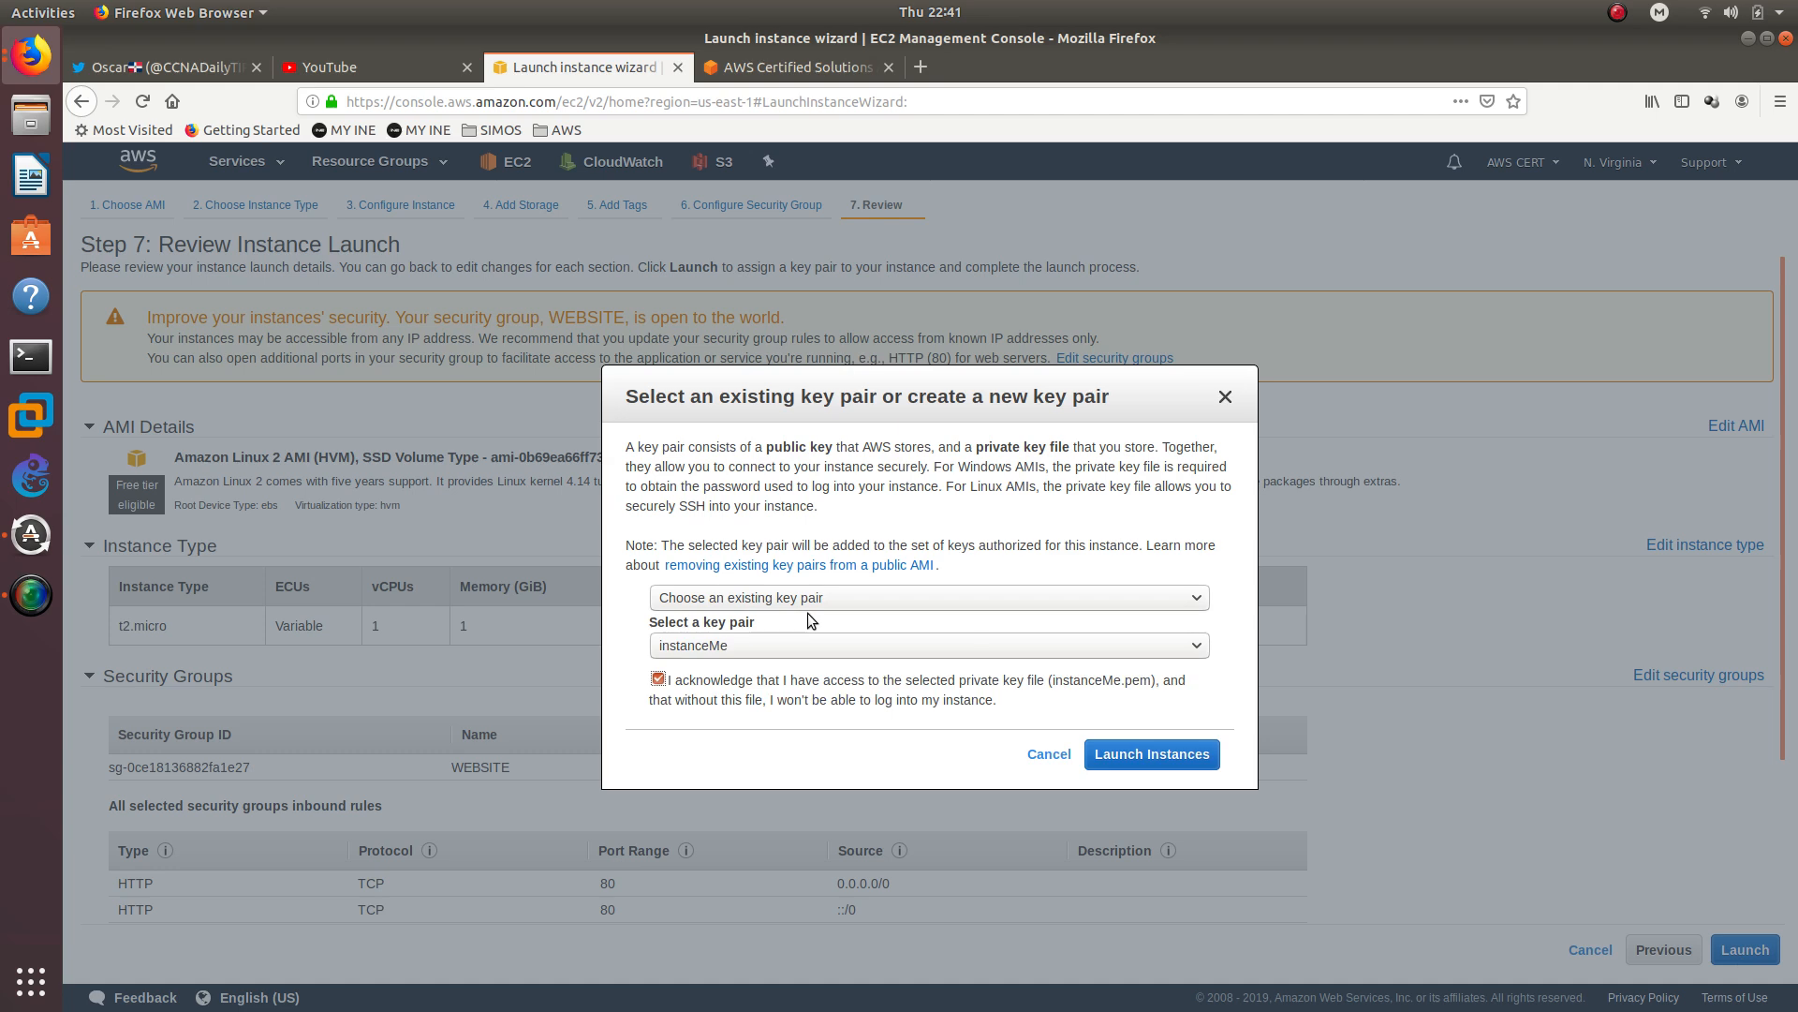
{"action": "double_click", "coordinate": [738, 620]}
{"action": "triple_click", "coordinate": [735, 616]}
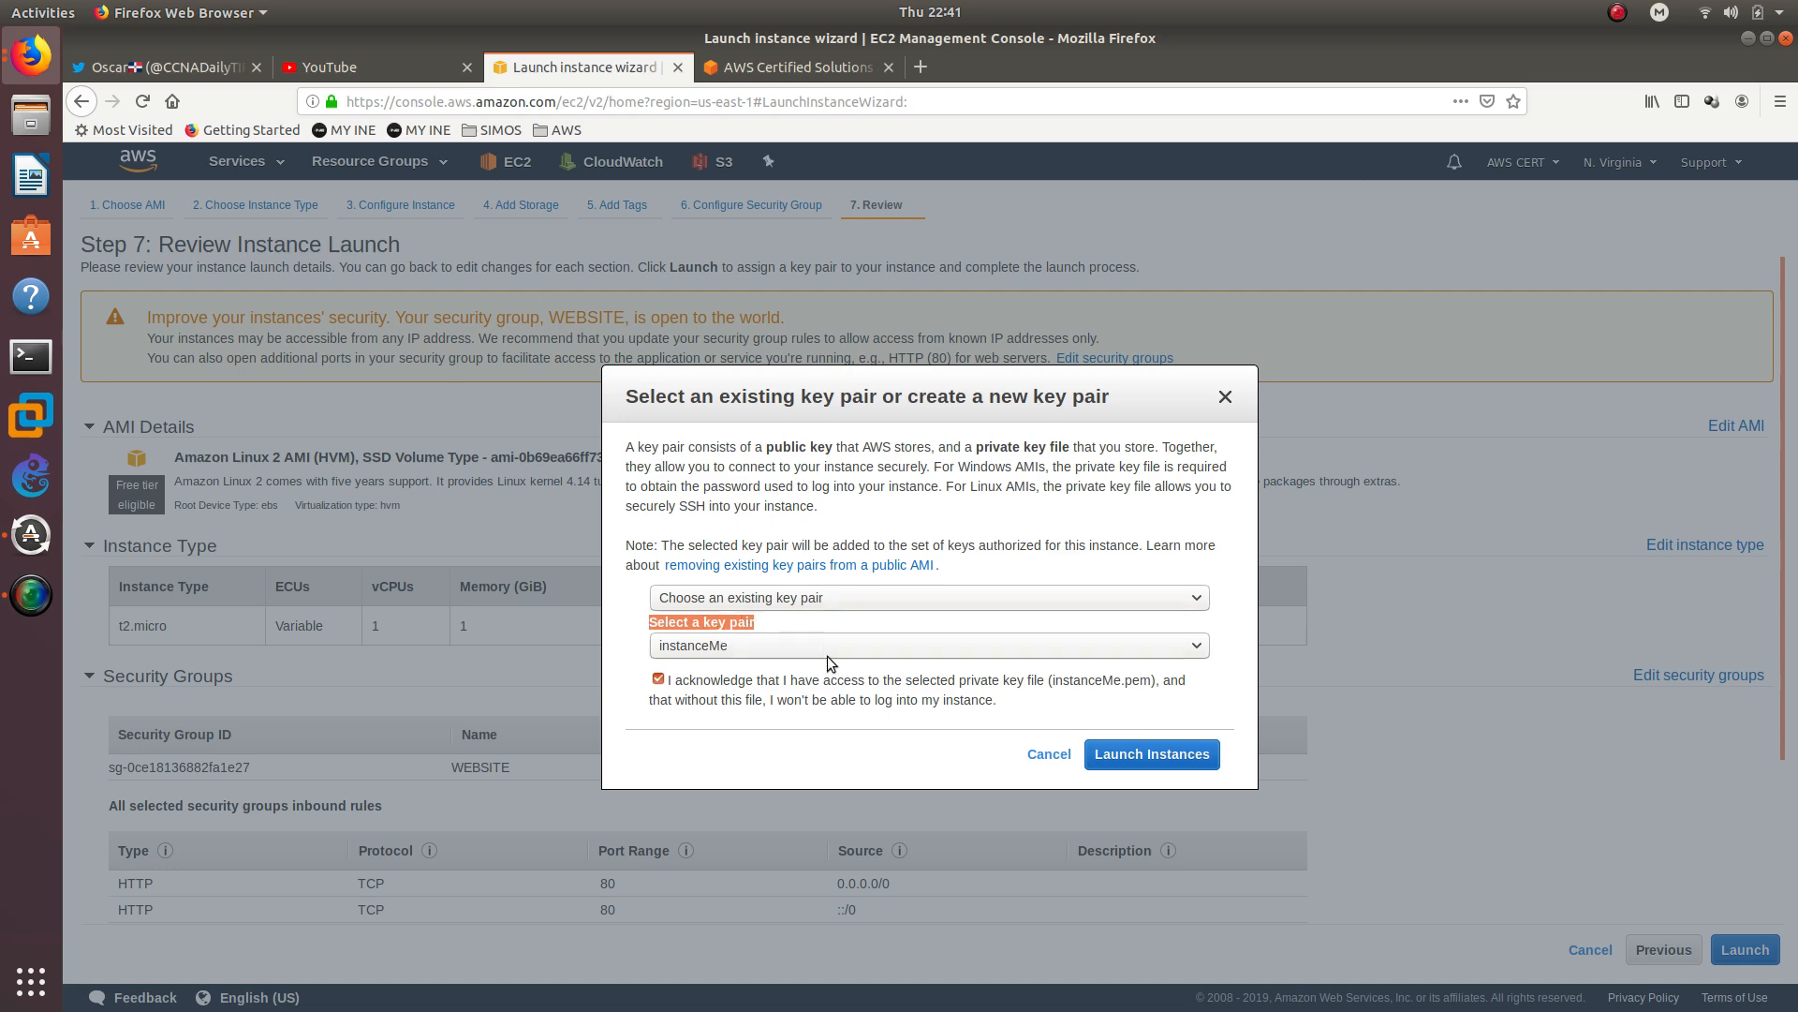
{"action": "left_click", "coordinate": [1150, 756]}
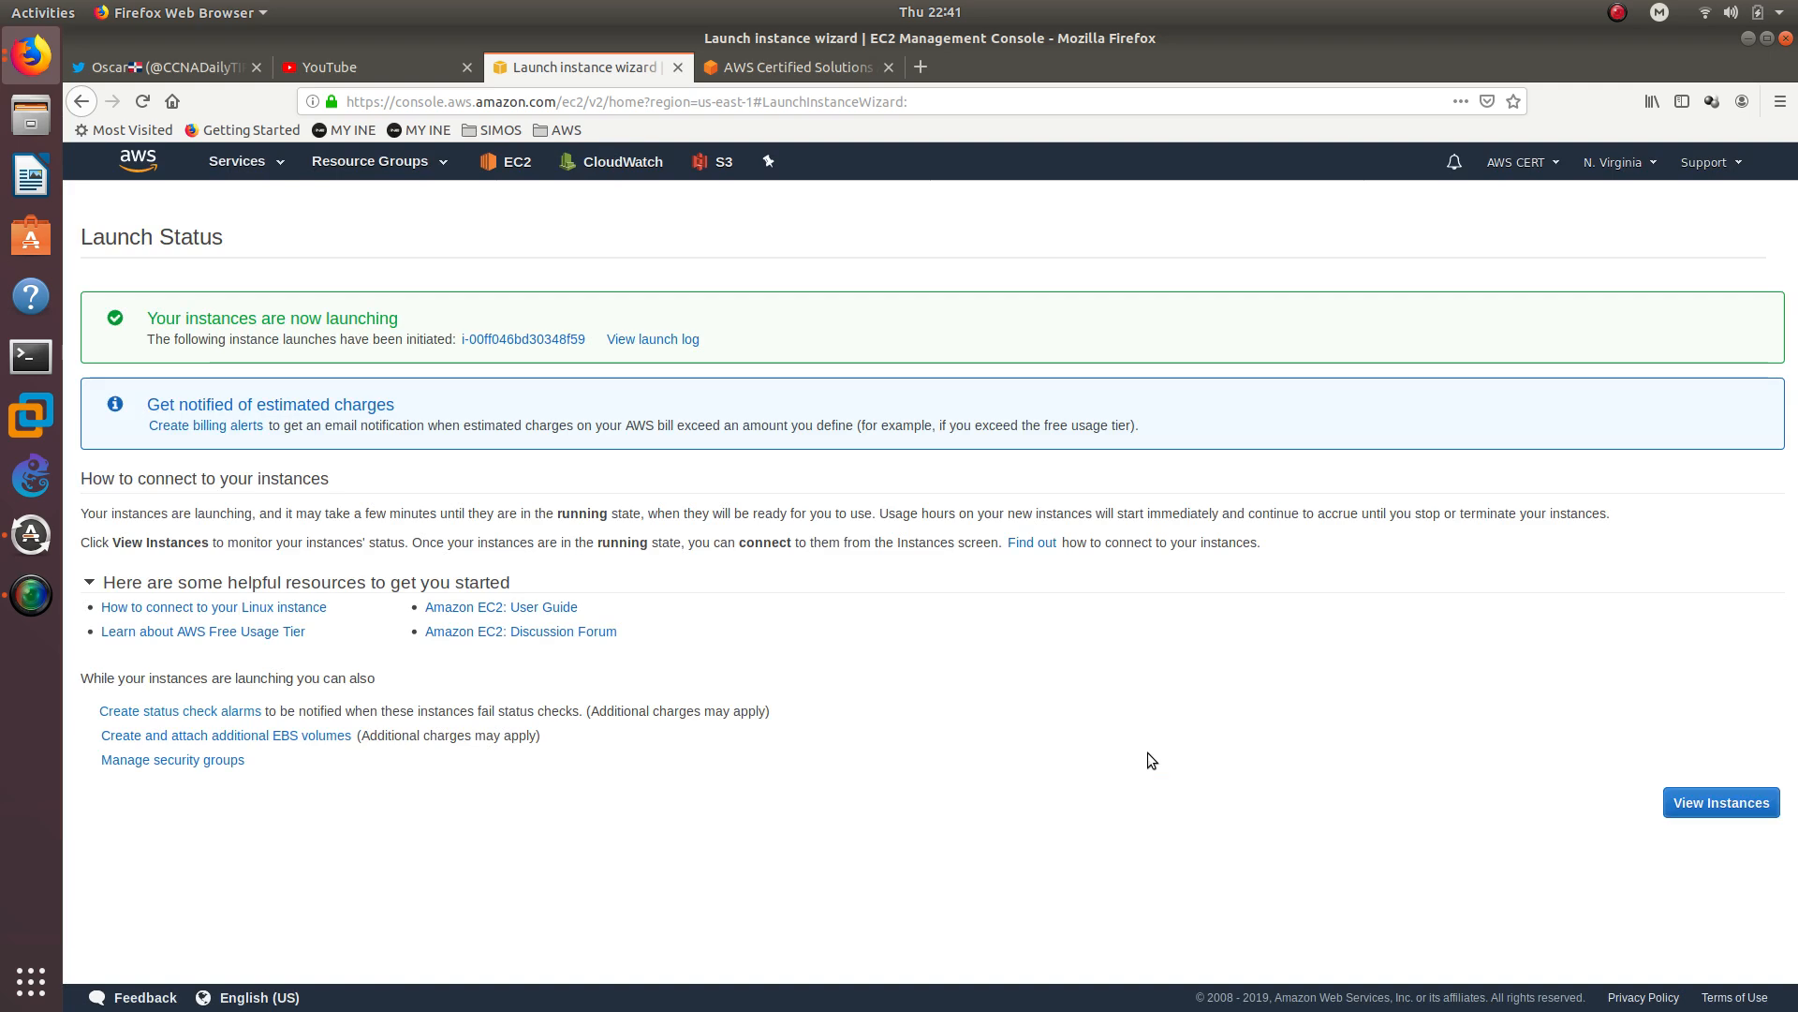
Step: View the instances list and check the state and details of the HTTPWeb instance
{"action": "left_click", "coordinate": [1721, 804]}
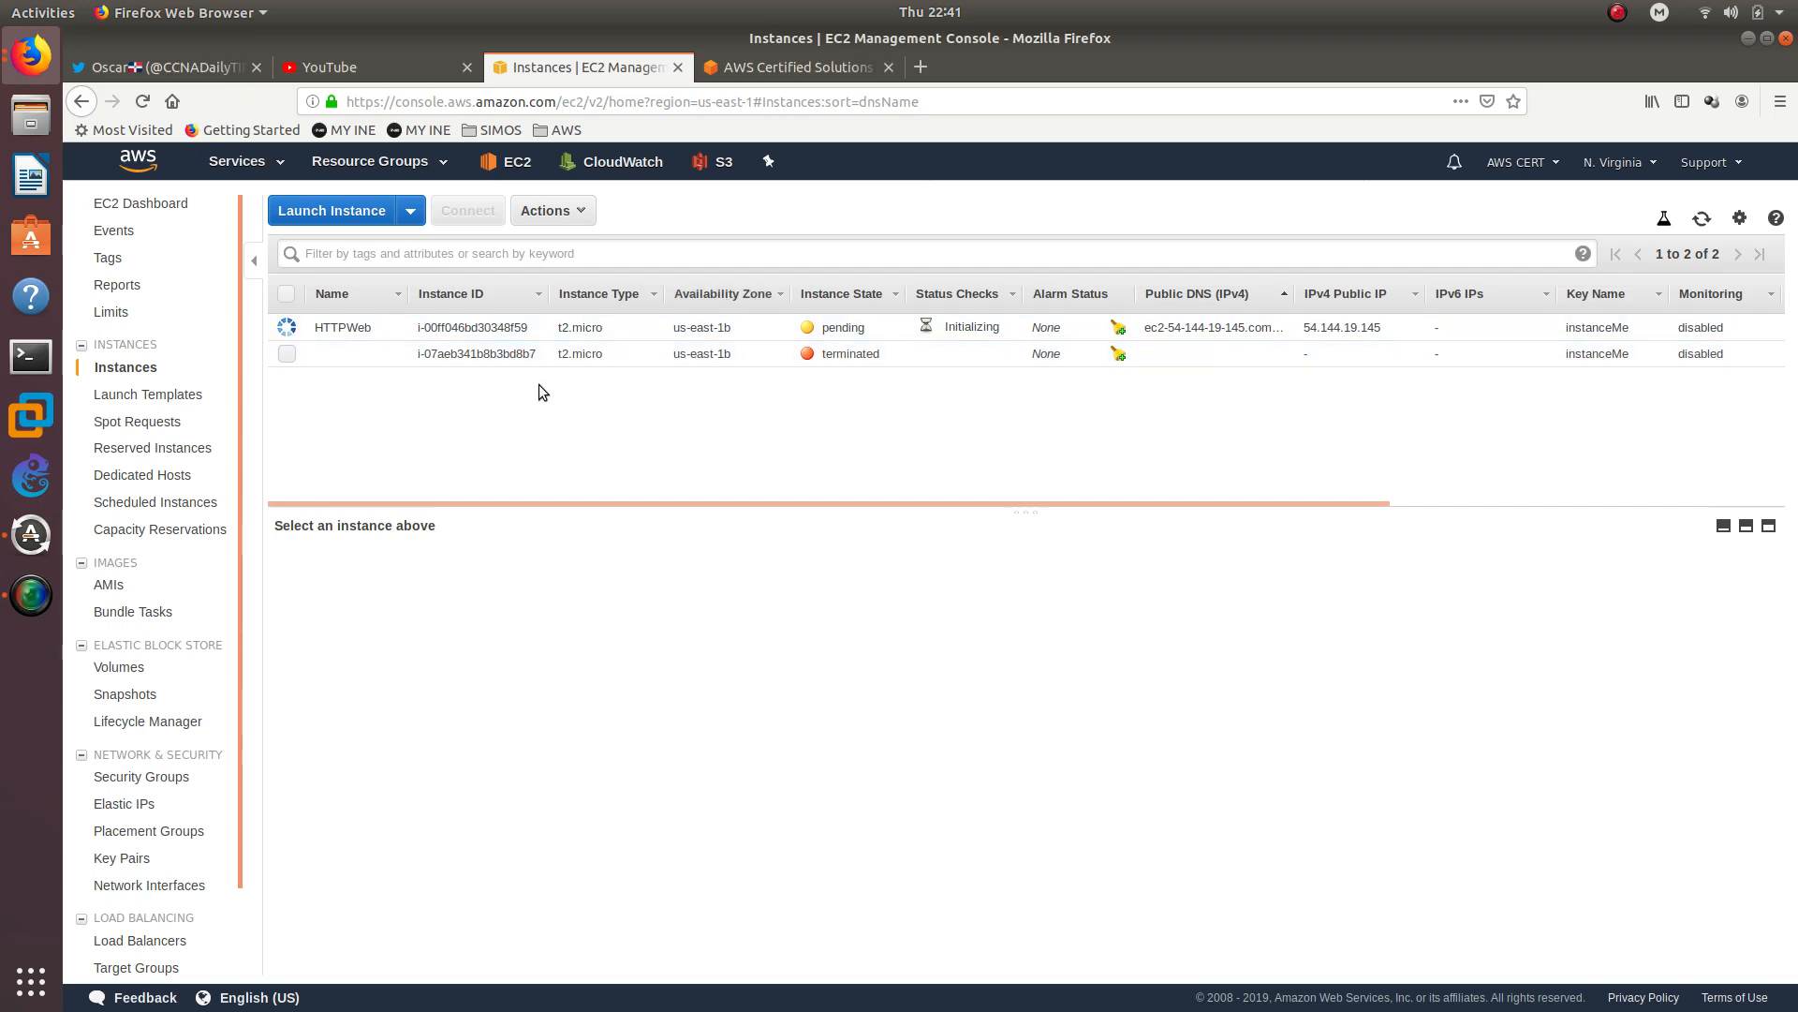
{"action": "triple_click", "coordinate": [492, 354]}
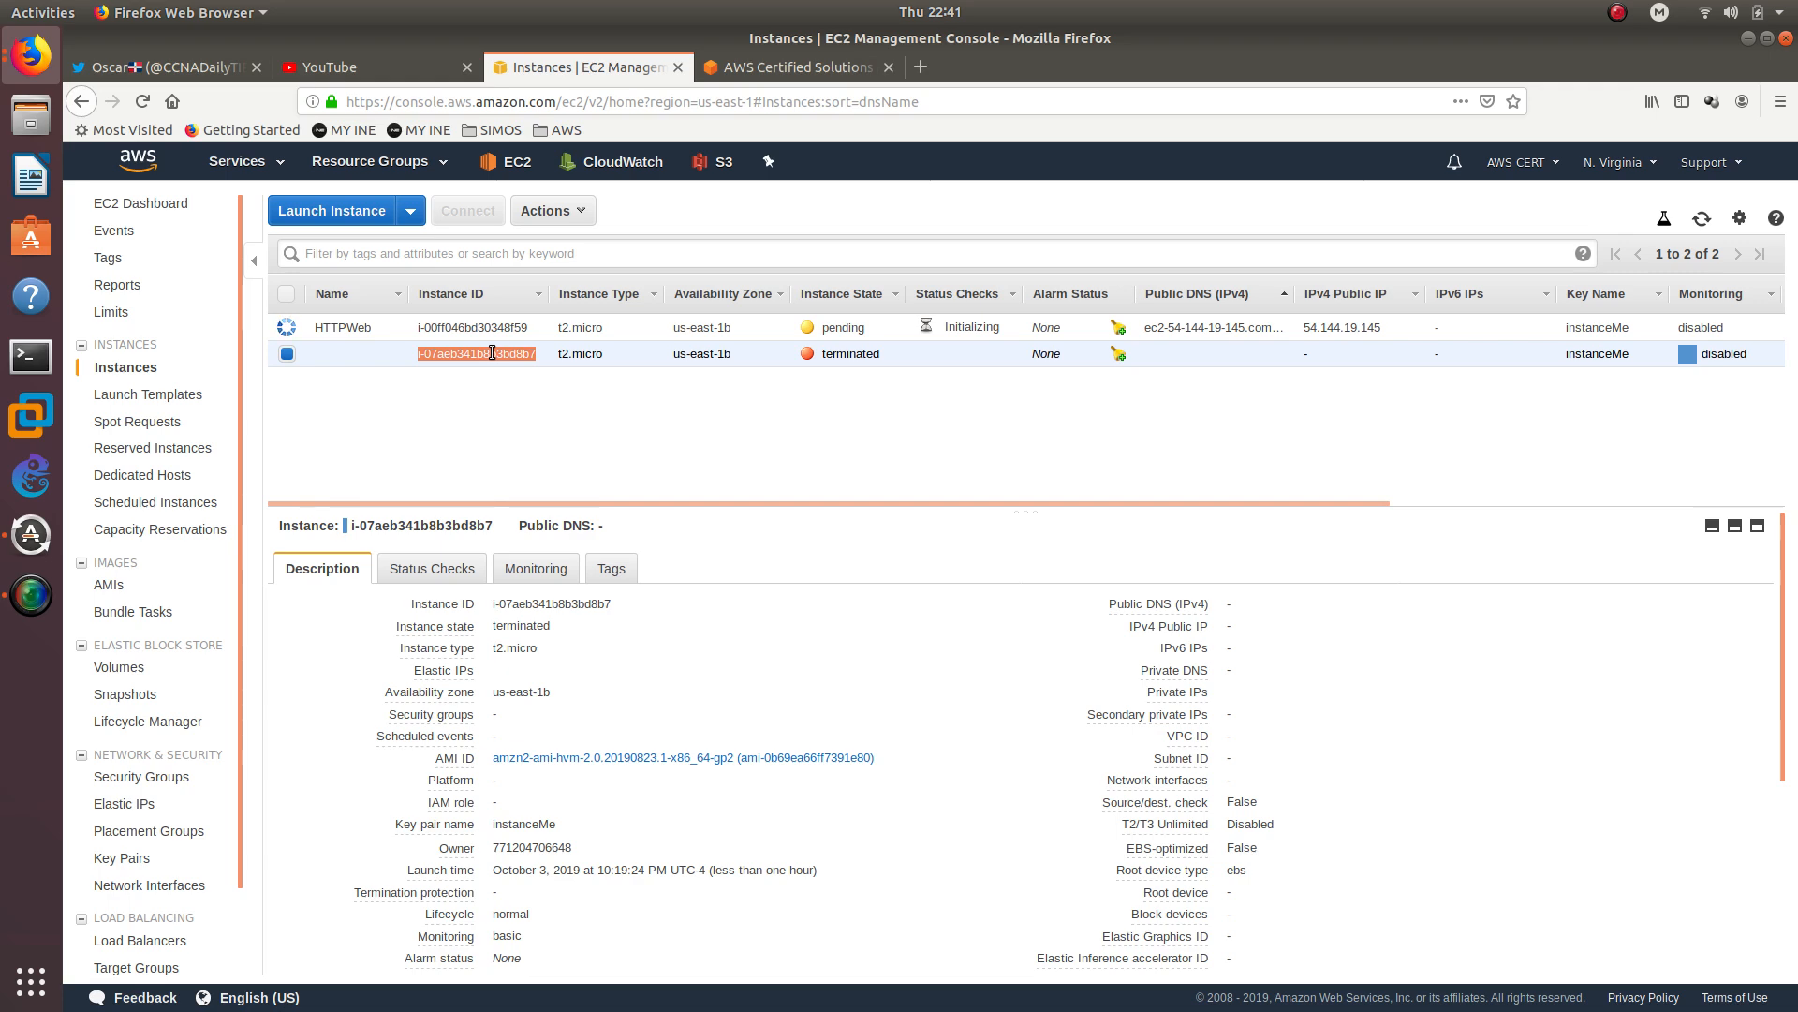
{"action": "double_click", "coordinate": [843, 327]}
{"action": "left_click", "coordinate": [393, 407]}
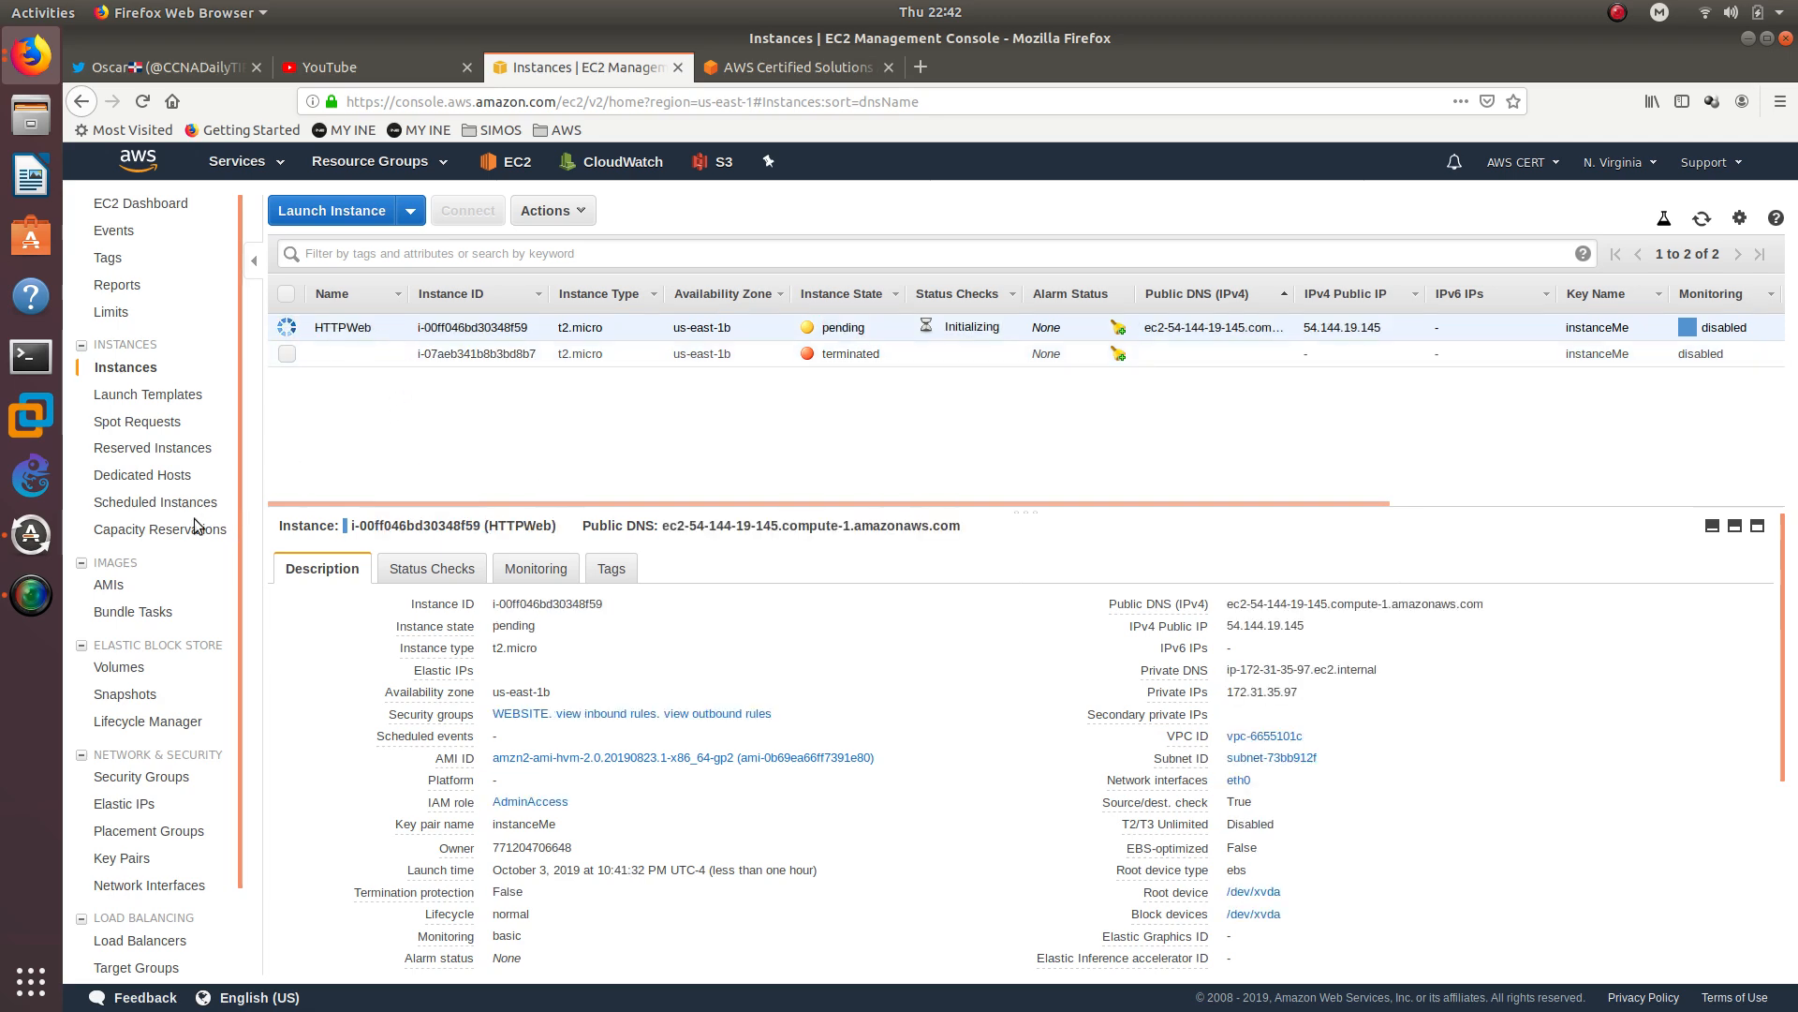
{"action": "scroll", "coordinate": [194, 519], "scroll_direction": "down", "scroll_amount": 2}
{"action": "double_click", "coordinate": [840, 327]}
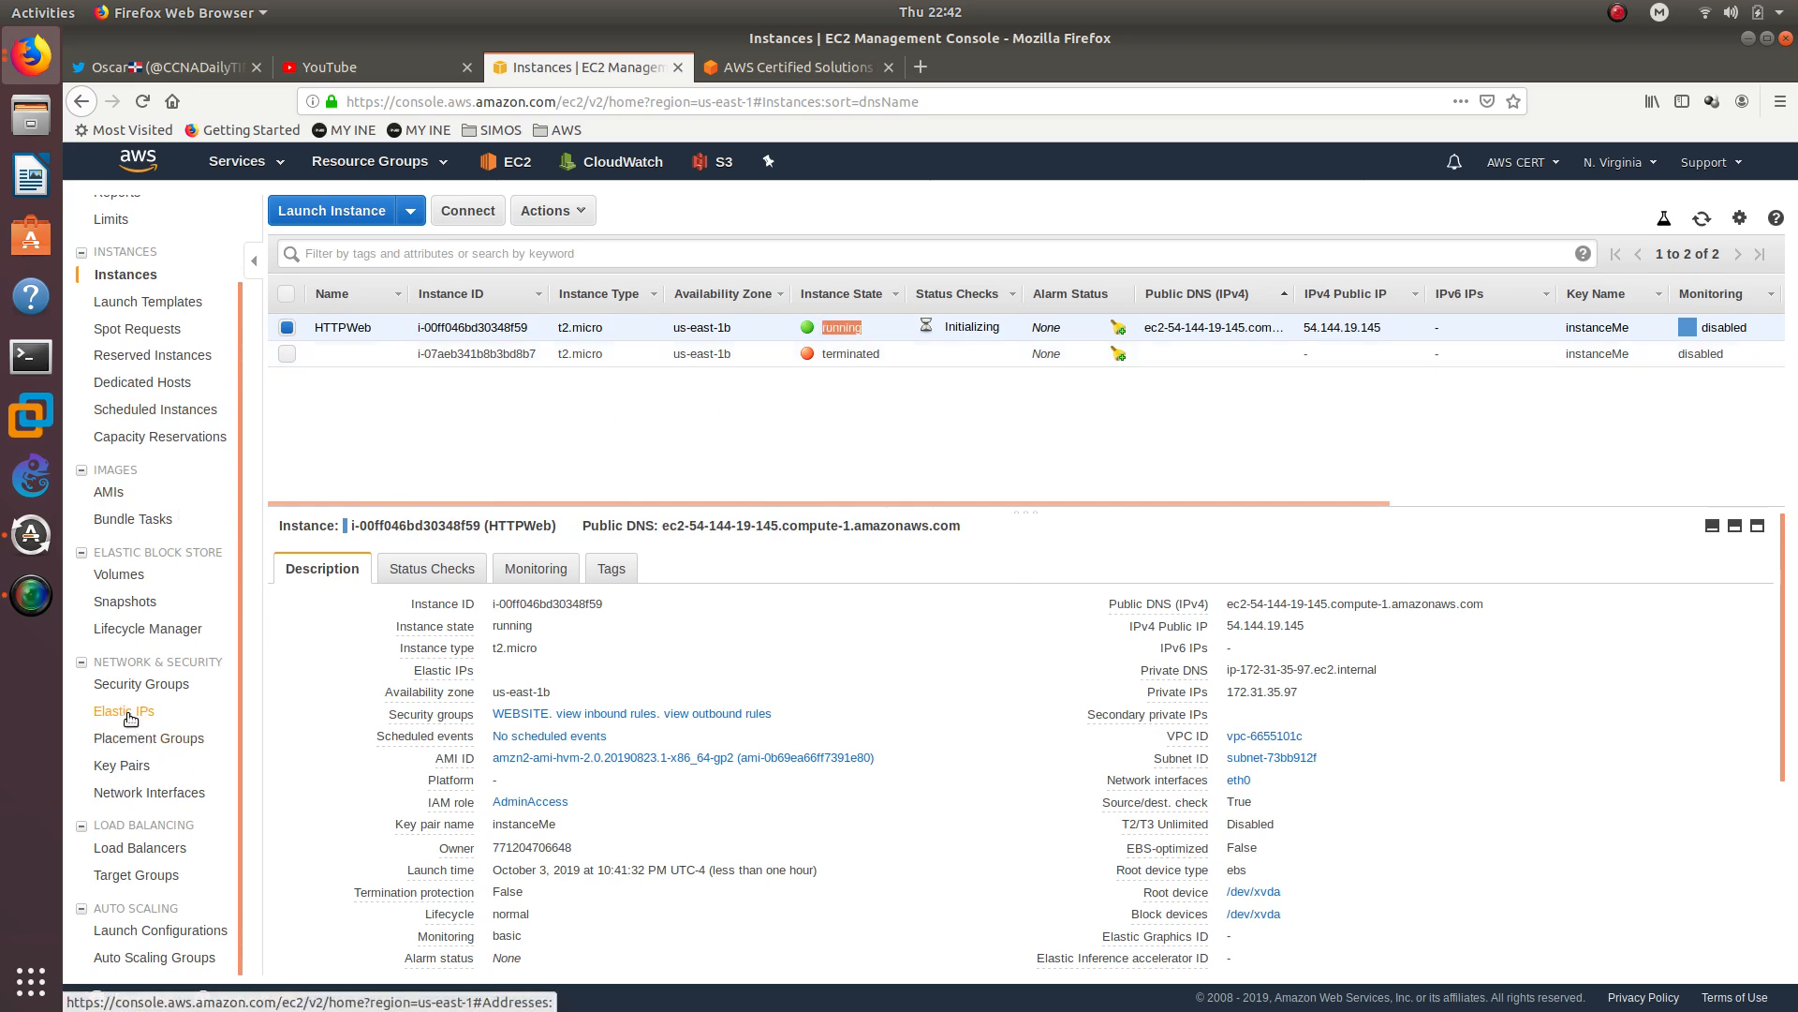
Step: Open the security groups list and select the WEBSITE group to view its details
{"action": "left_click", "coordinate": [143, 682]}
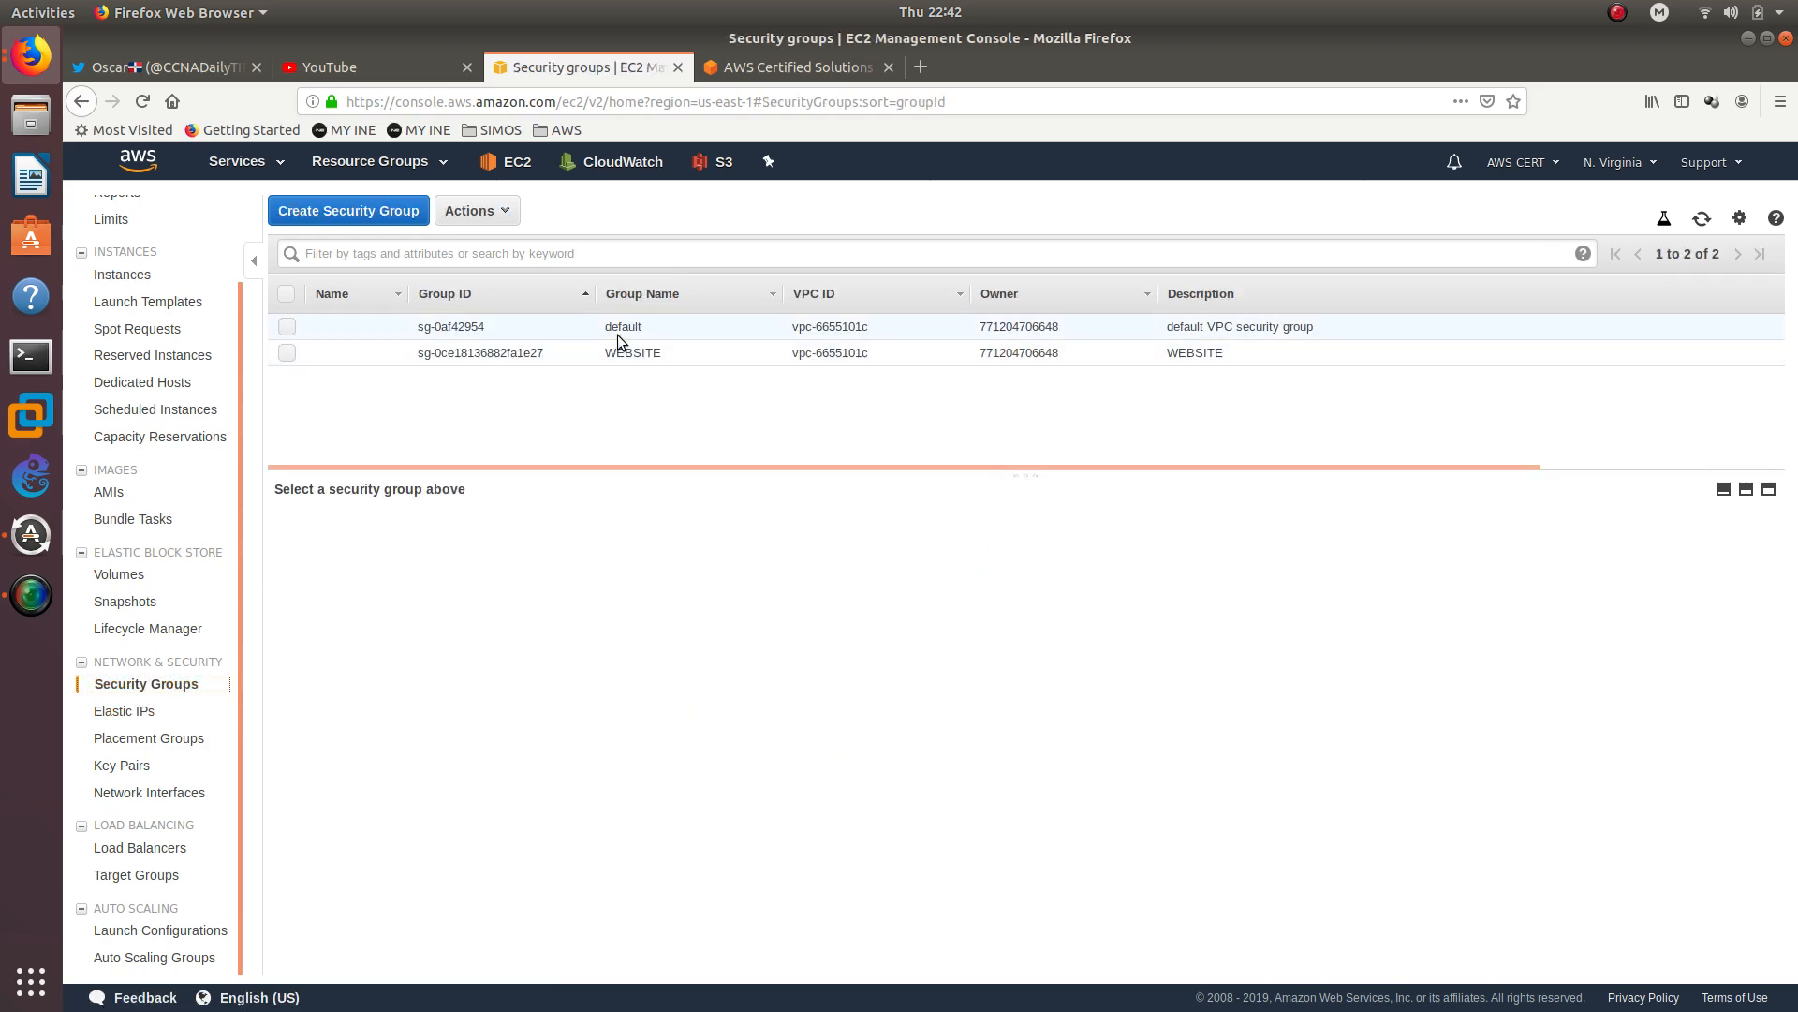
{"action": "double_click", "coordinate": [473, 356]}
{"action": "double_click", "coordinate": [637, 353]}
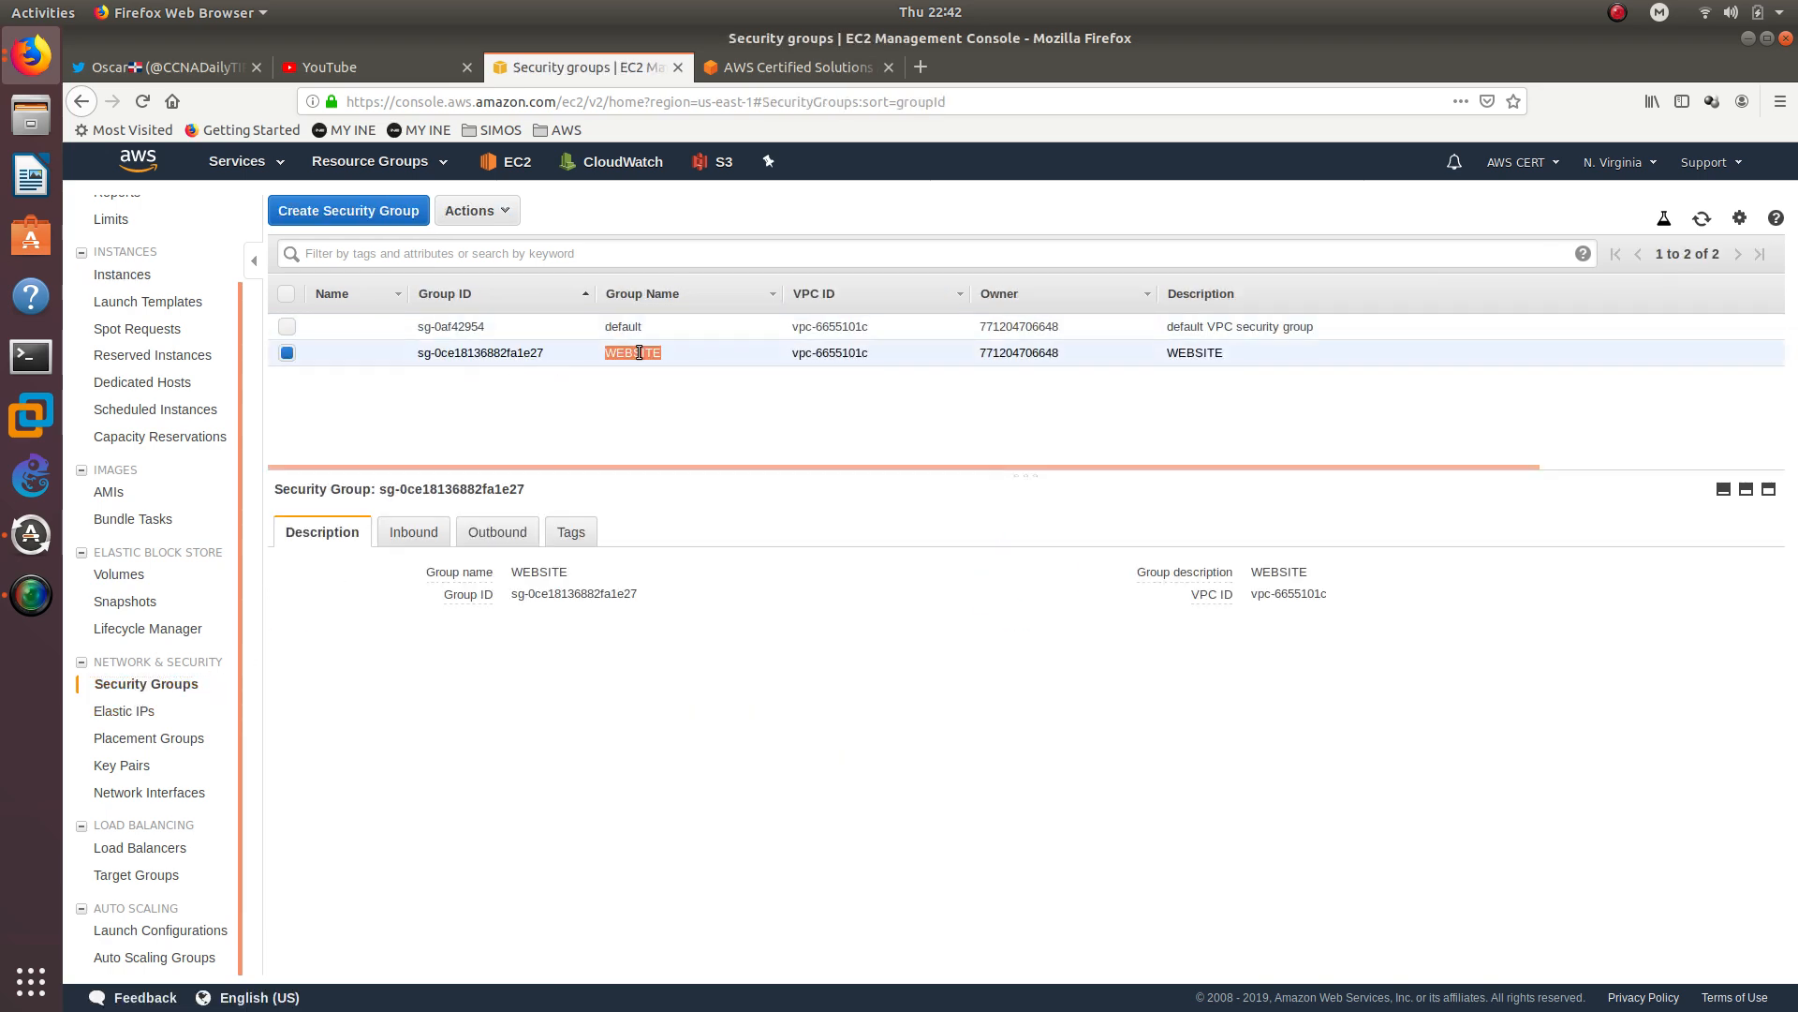
Step: Return to the instances list, select the HTTPWeb instance and review its security group, IAM role and other details
{"action": "double_click", "coordinate": [437, 353]}
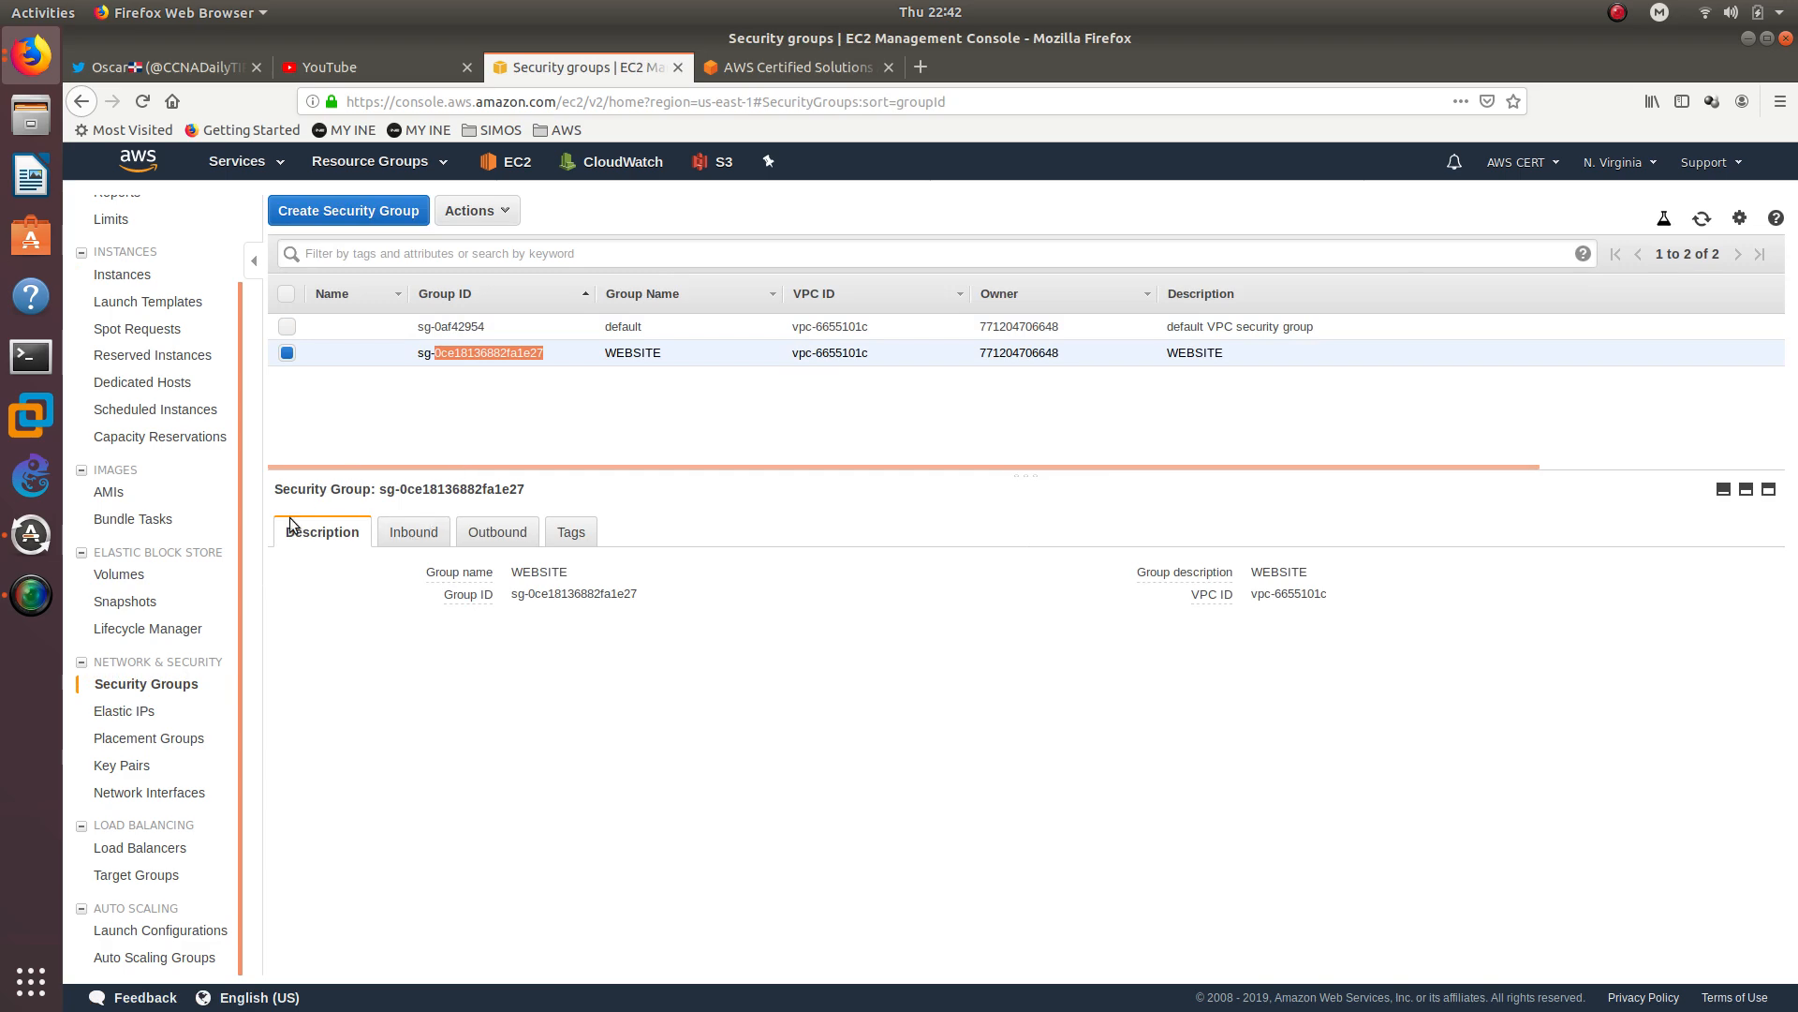
{"action": "left_click", "coordinate": [123, 275]}
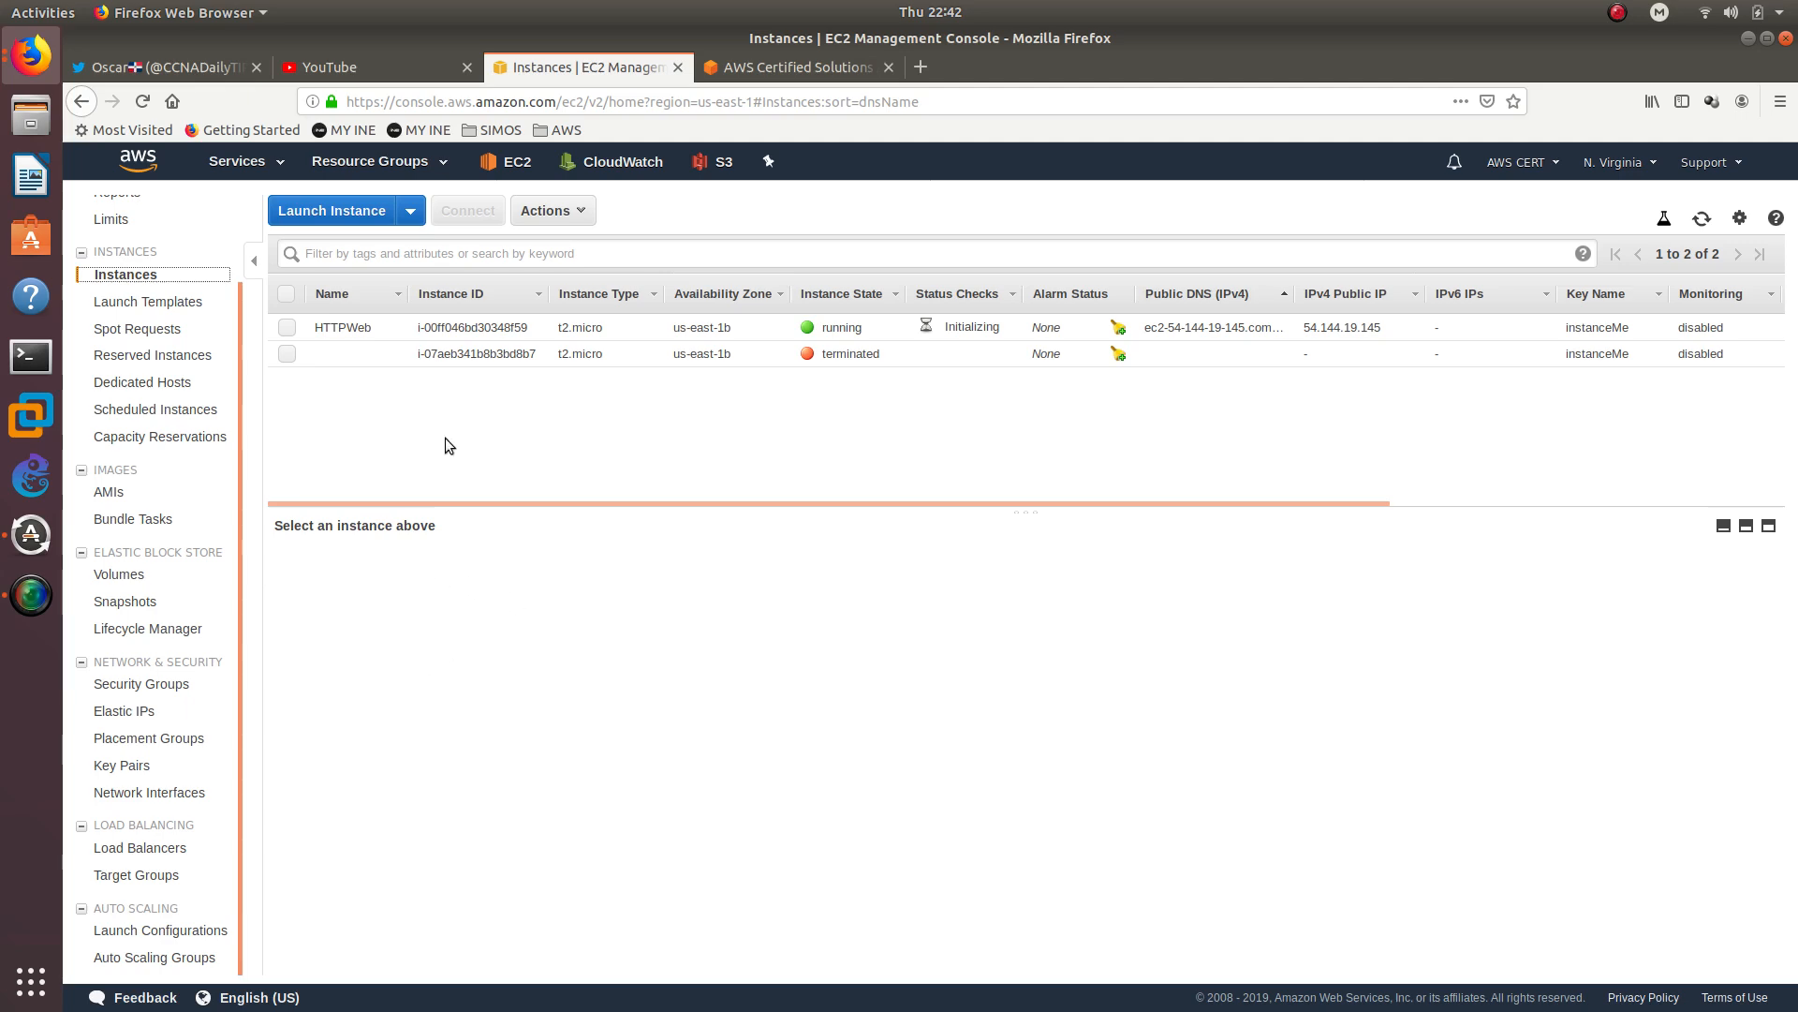
{"action": "left_click", "coordinate": [286, 327]}
{"action": "scroll", "coordinate": [706, 653], "scroll_direction": "down", "scroll_amount": 1}
{"action": "scroll", "coordinate": [707, 654], "scroll_direction": "down", "scroll_amount": 2}
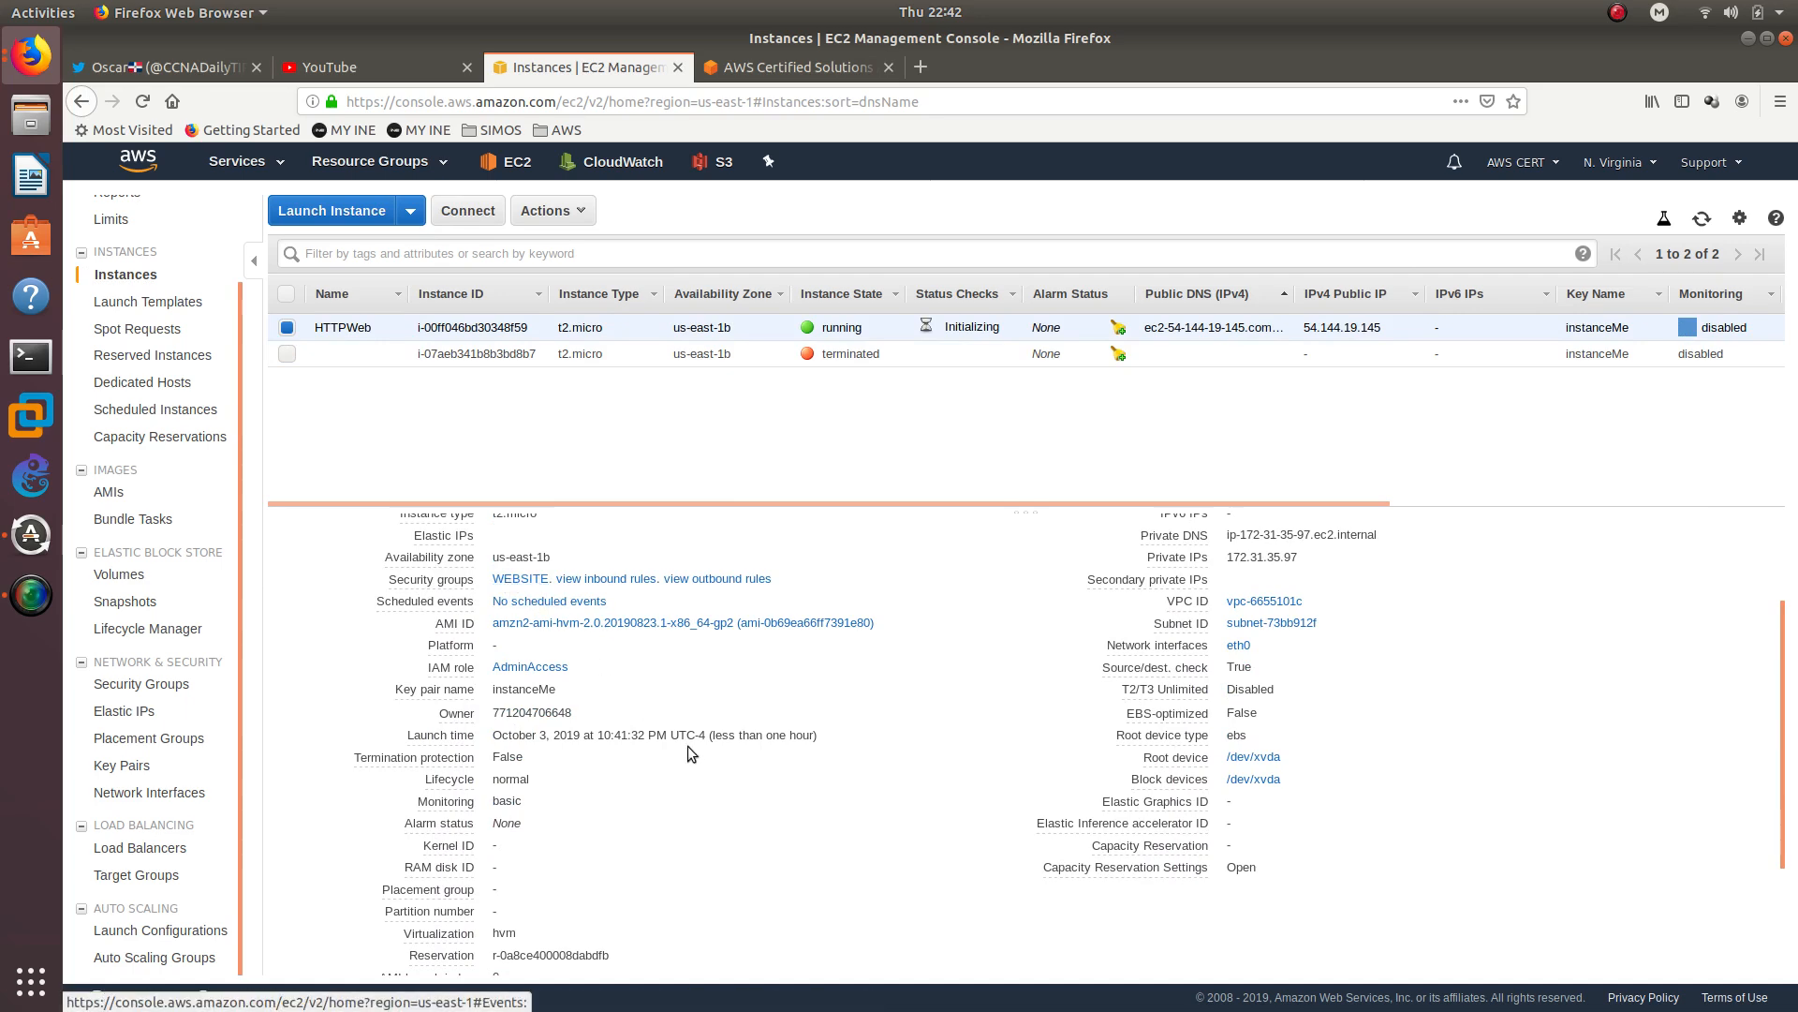
{"action": "scroll", "coordinate": [691, 749], "scroll_direction": "up", "scroll_amount": 2}
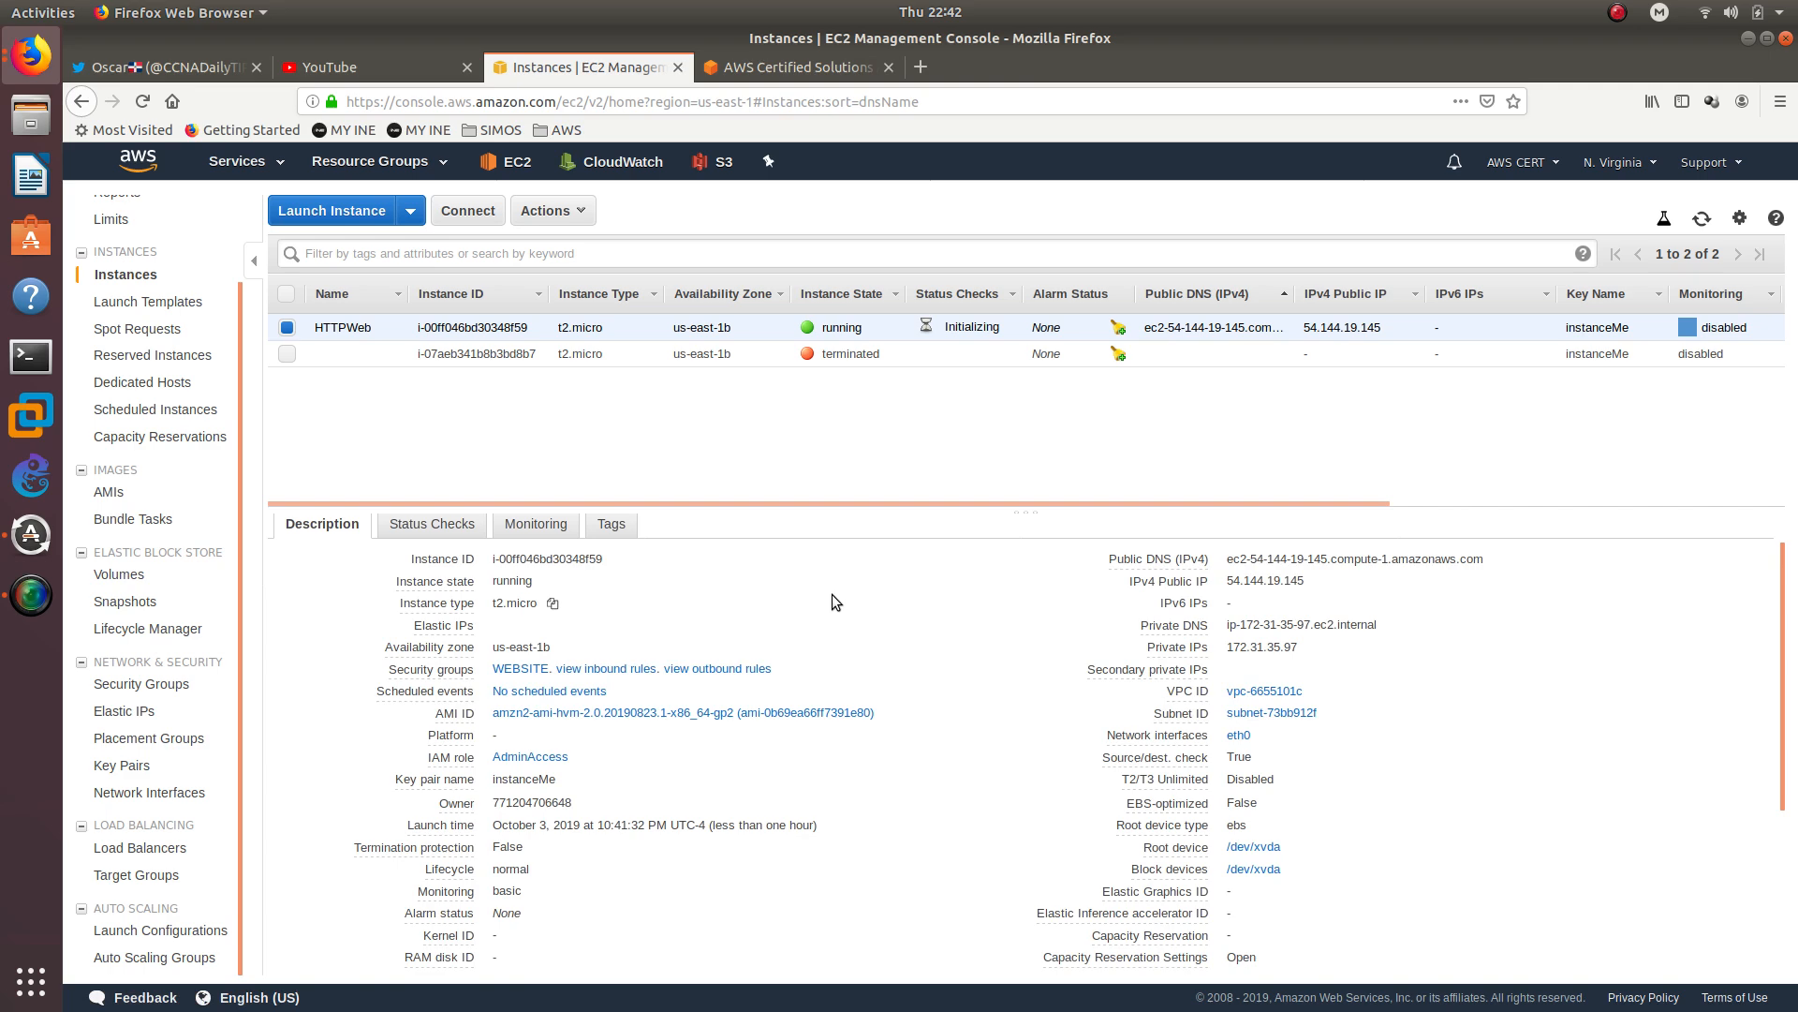
Step: Copy the HTTPWeb instance's public IPv4 address and load it in the browser tab showing the AWS certification page to check the website
{"action": "left_click", "coordinate": [1322, 581]}
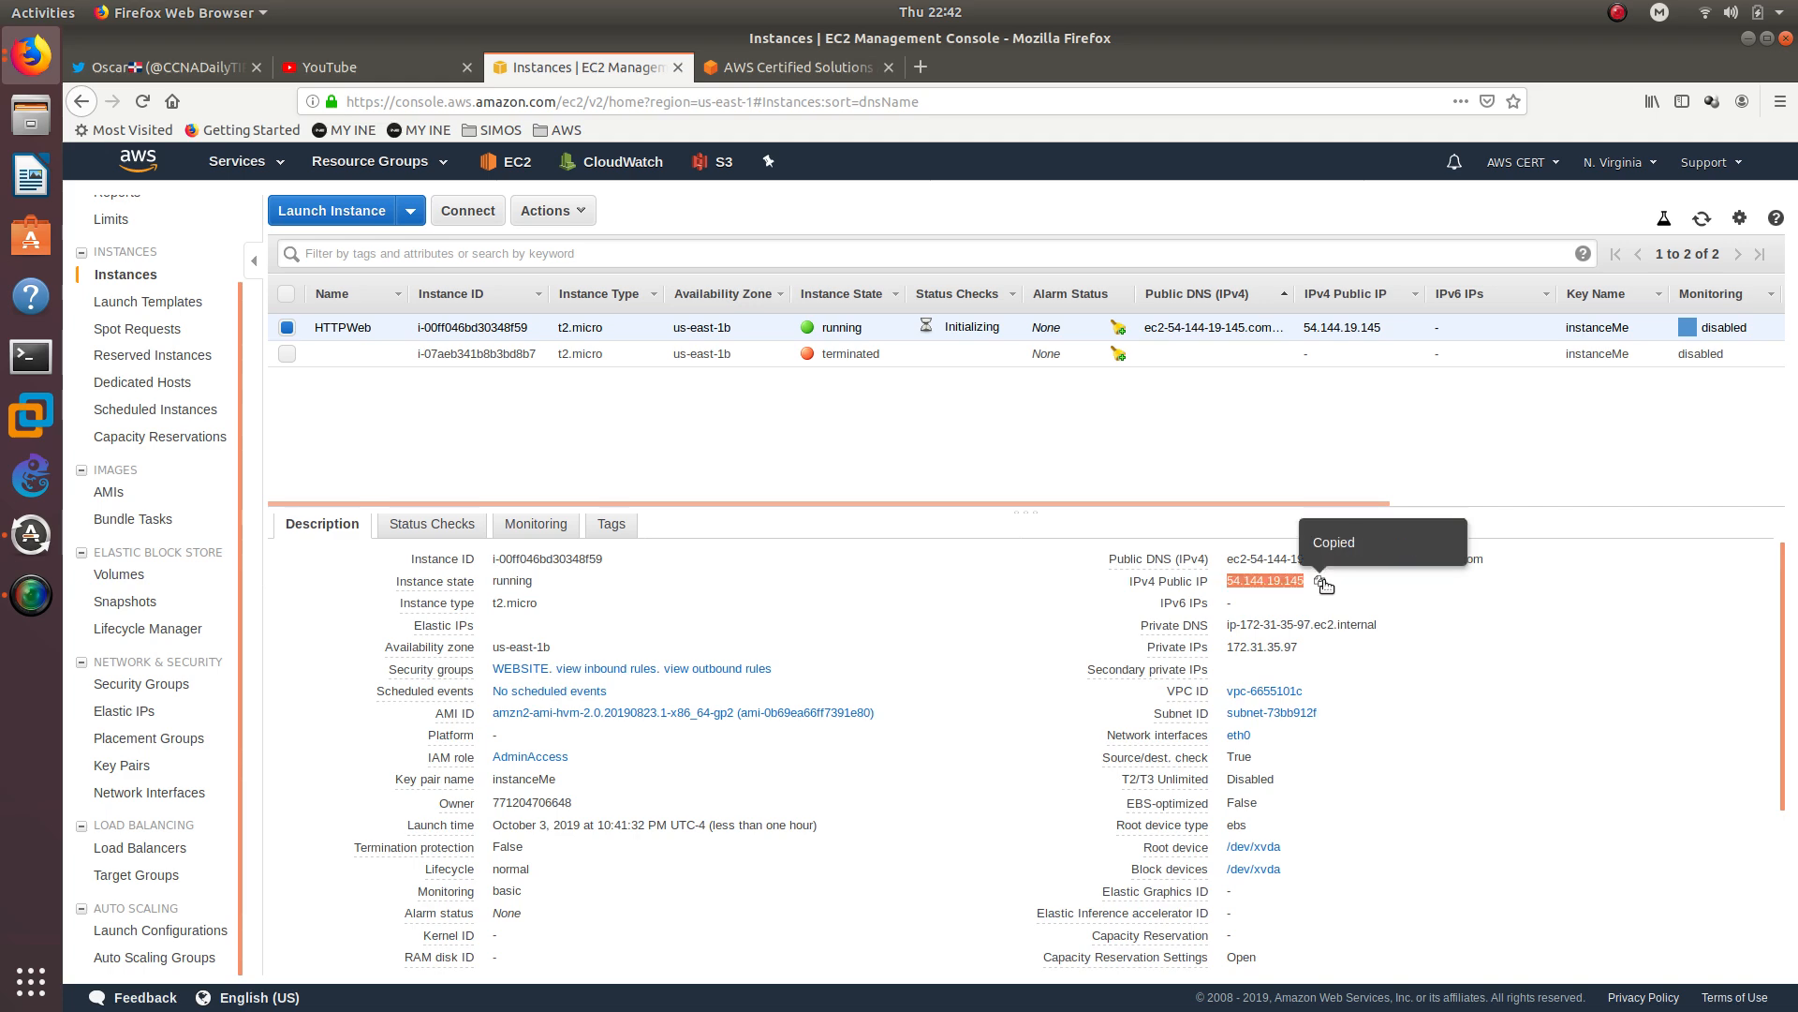
{"action": "left_click", "coordinate": [852, 65]}
{"action": "left_click", "coordinate": [860, 101]}
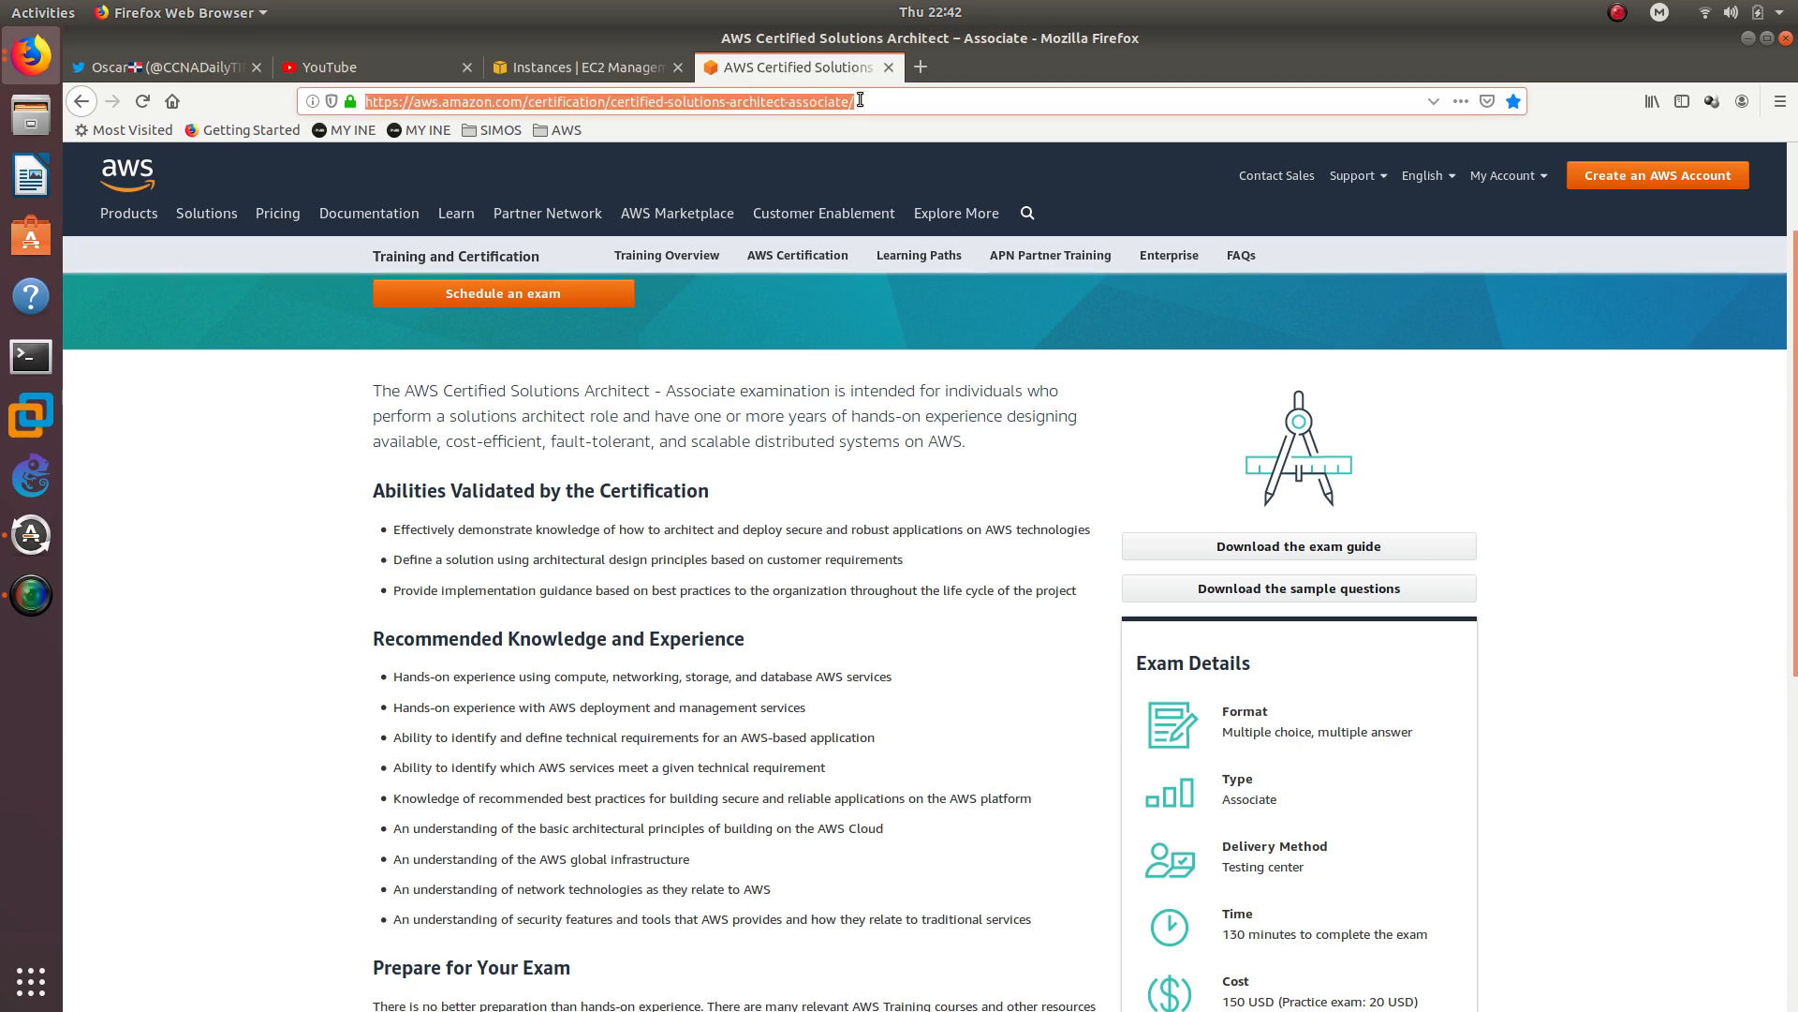
{"action": "key", "text": "ctrl+v"}
{"action": "key", "text": "Return"}
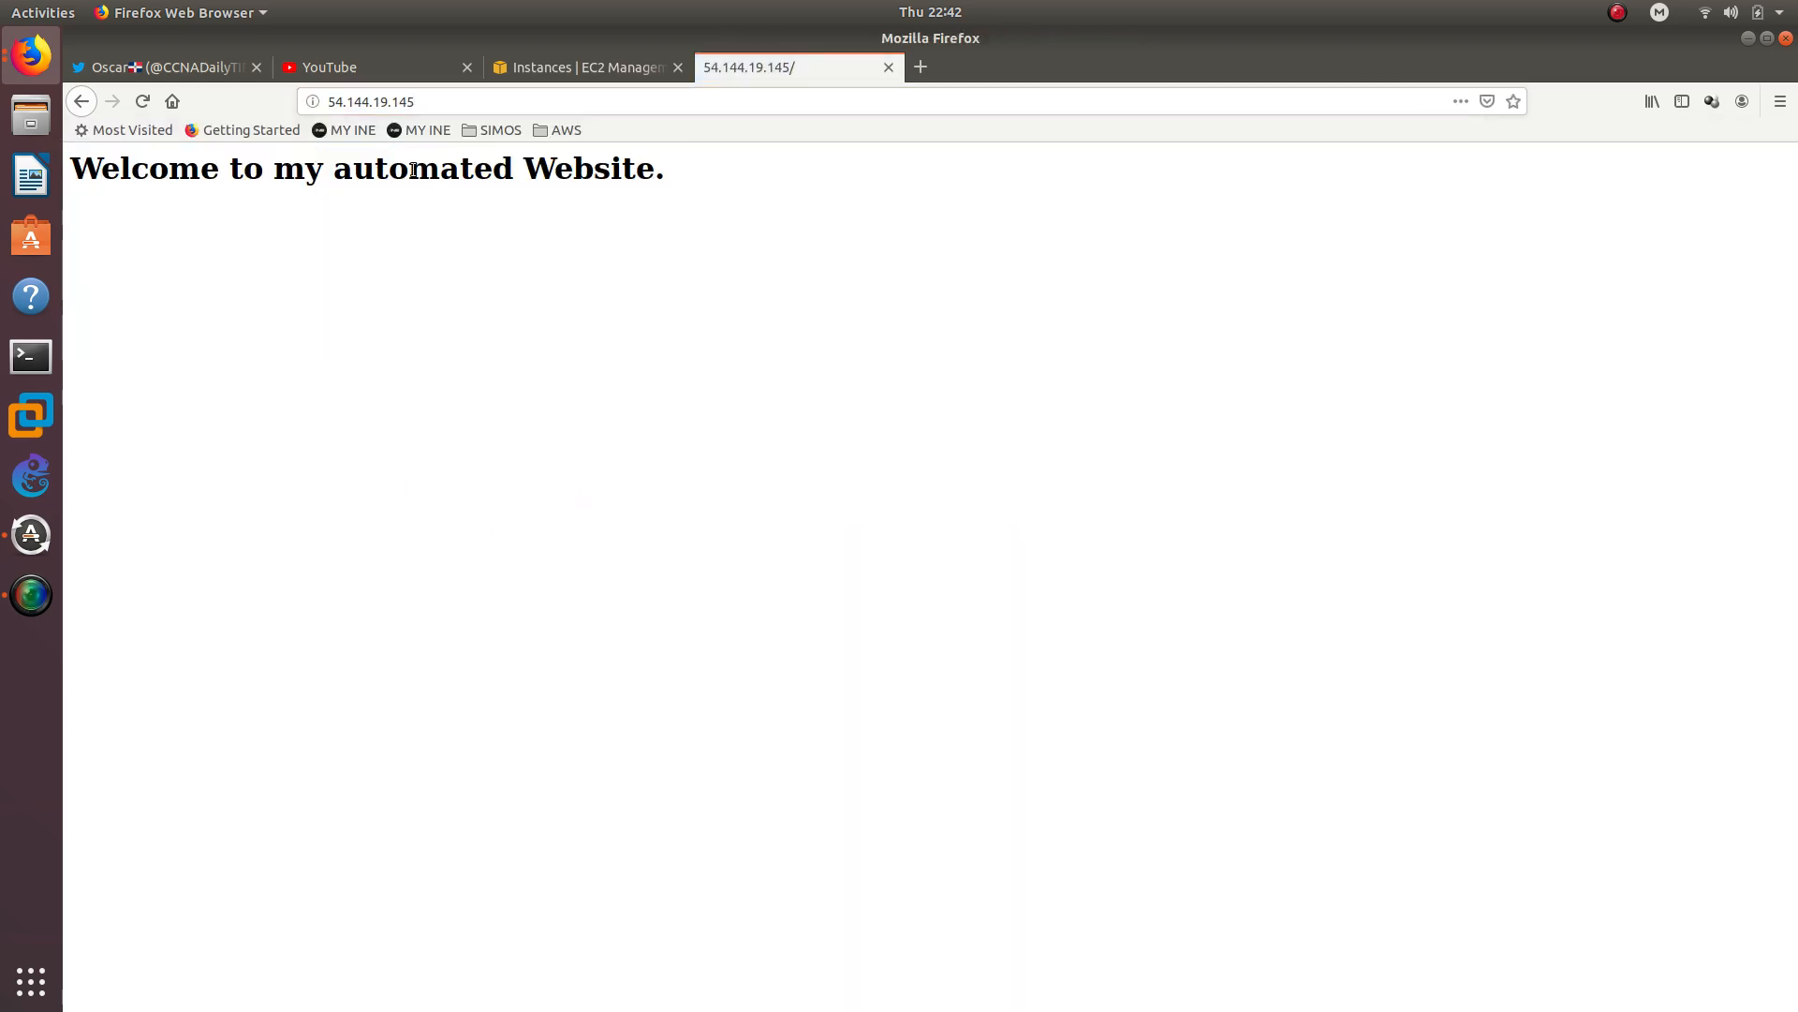
{"action": "triple_click", "coordinate": [413, 170]}
{"action": "double_click", "coordinate": [597, 167]}
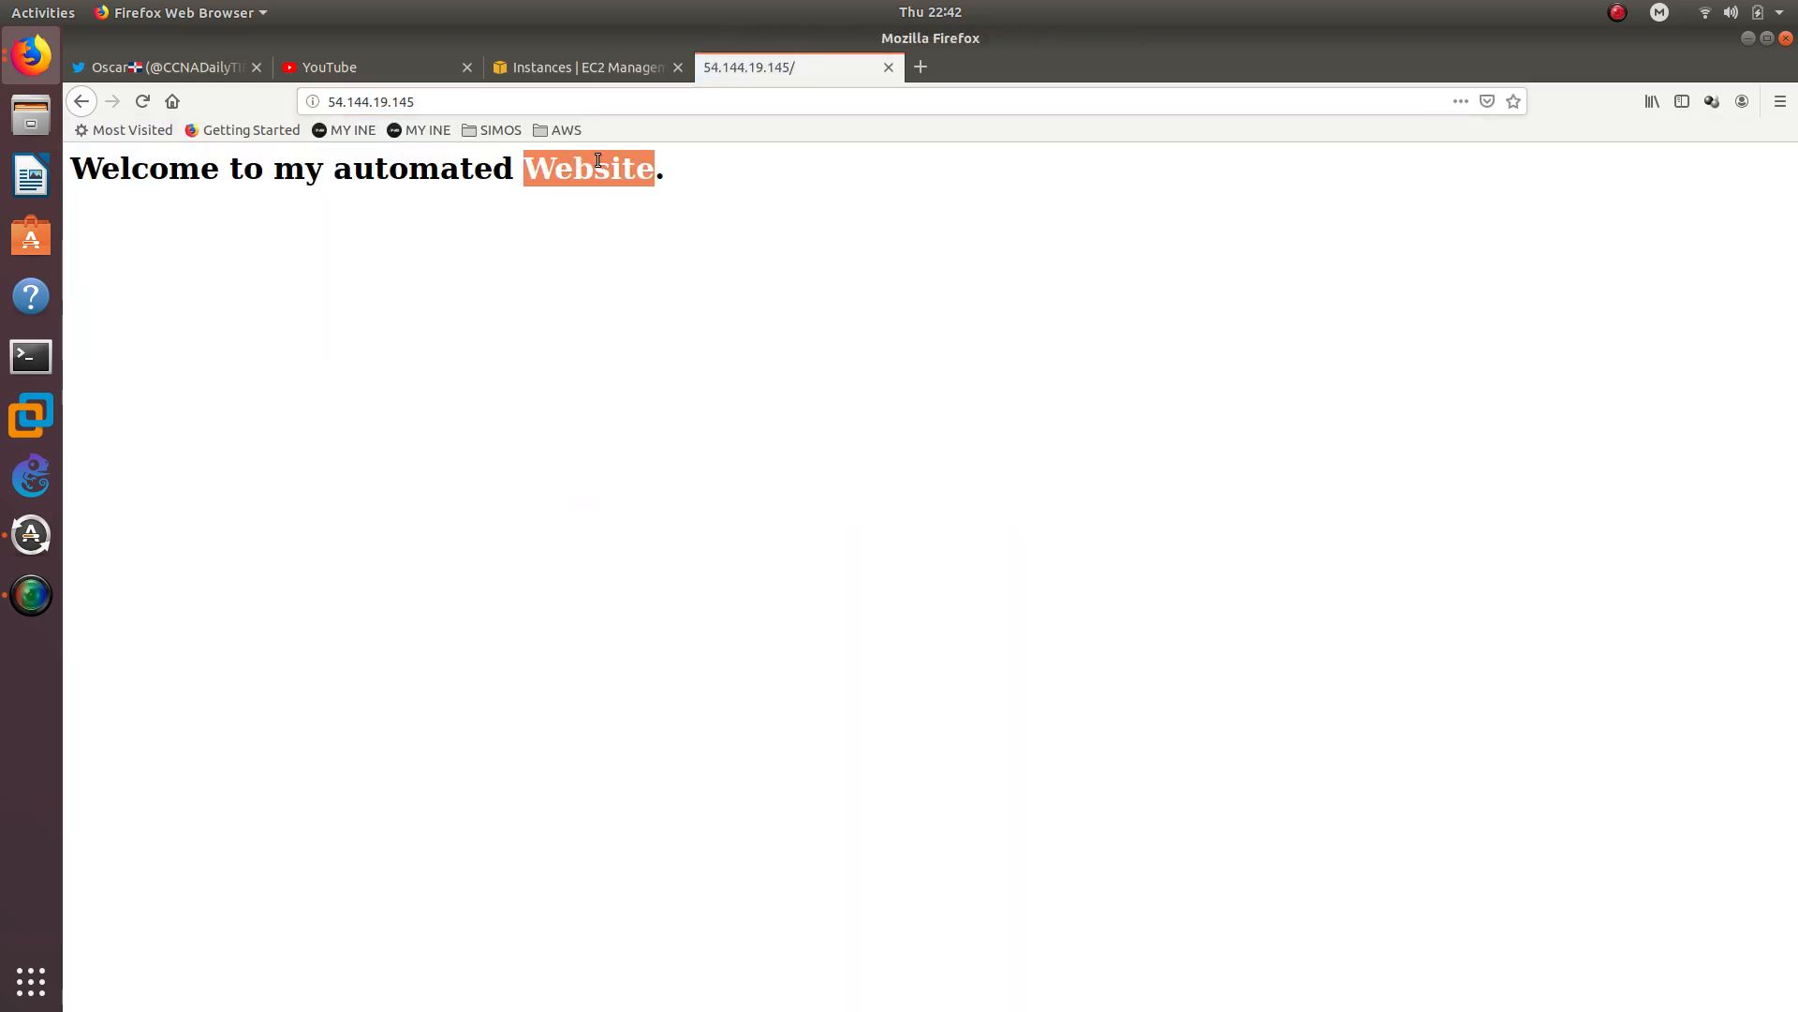
{"action": "left_click", "coordinate": [686, 168]}
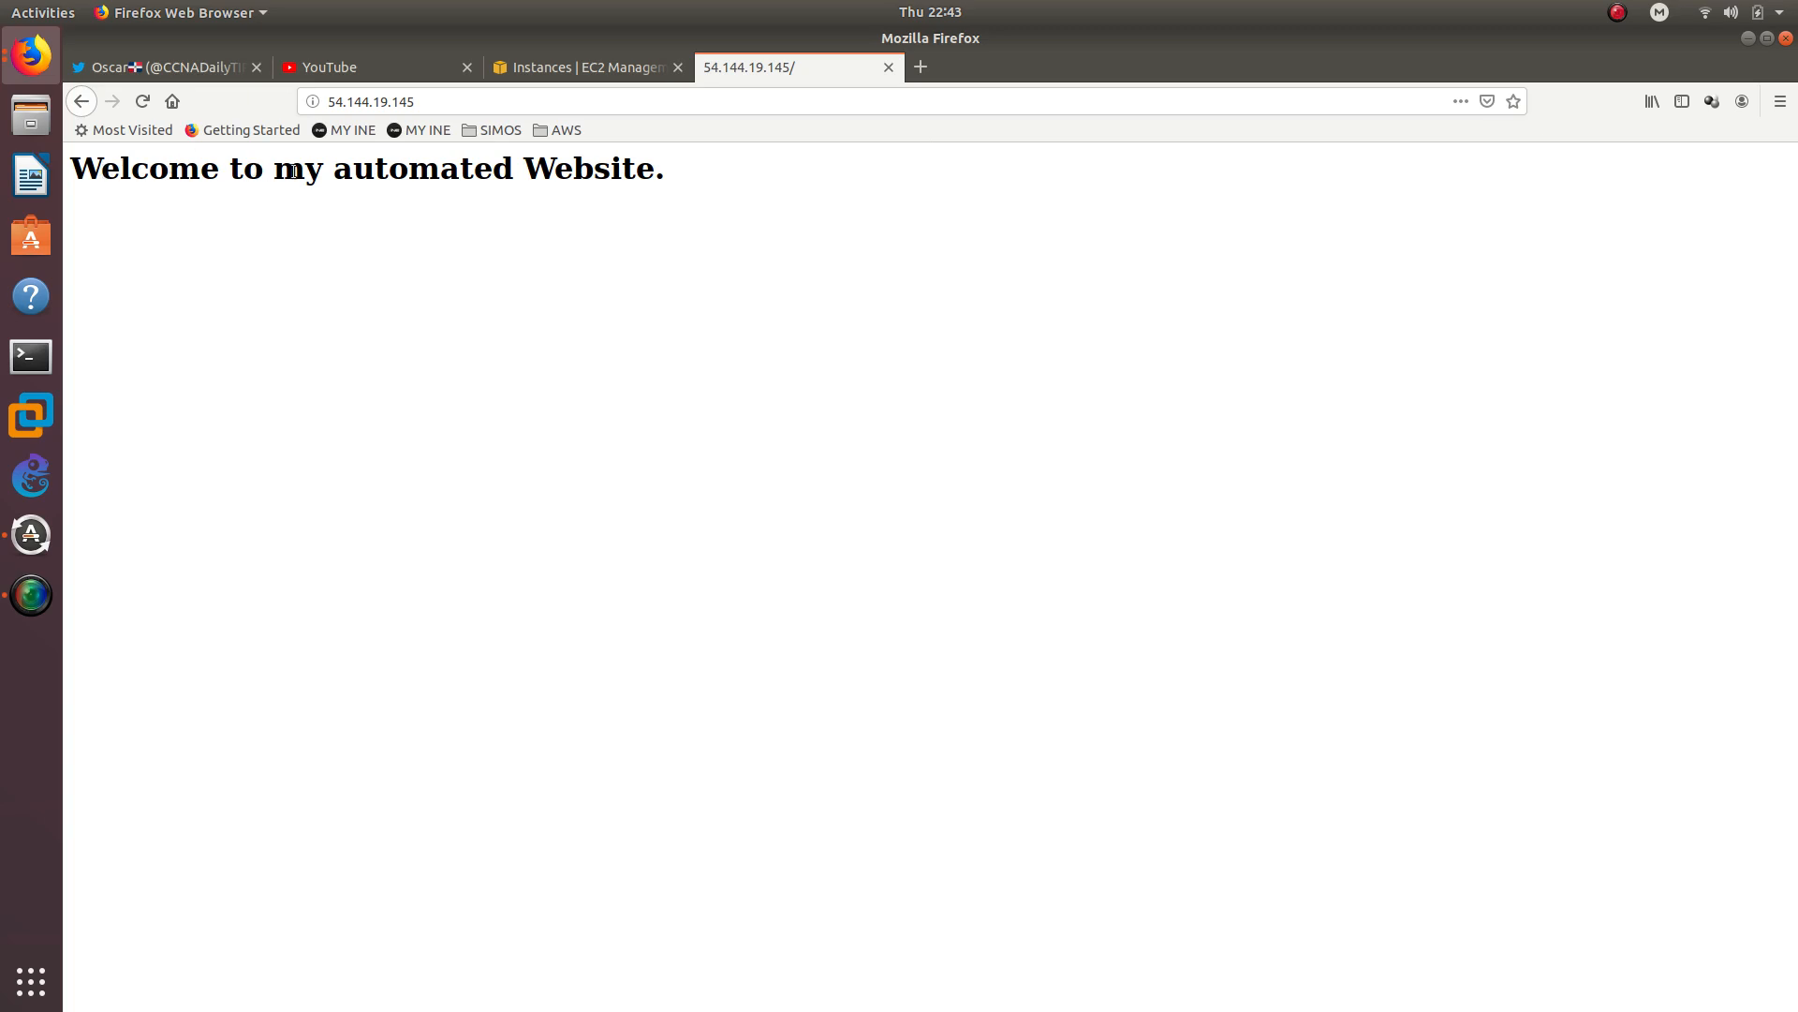
{"action": "triple_click", "coordinate": [237, 173]}
Step: Go to S3 from the AWS console, open the eerrtthhyyggffddaa bucket and view the details of its index.html object
{"action": "left_click", "coordinate": [611, 70]}
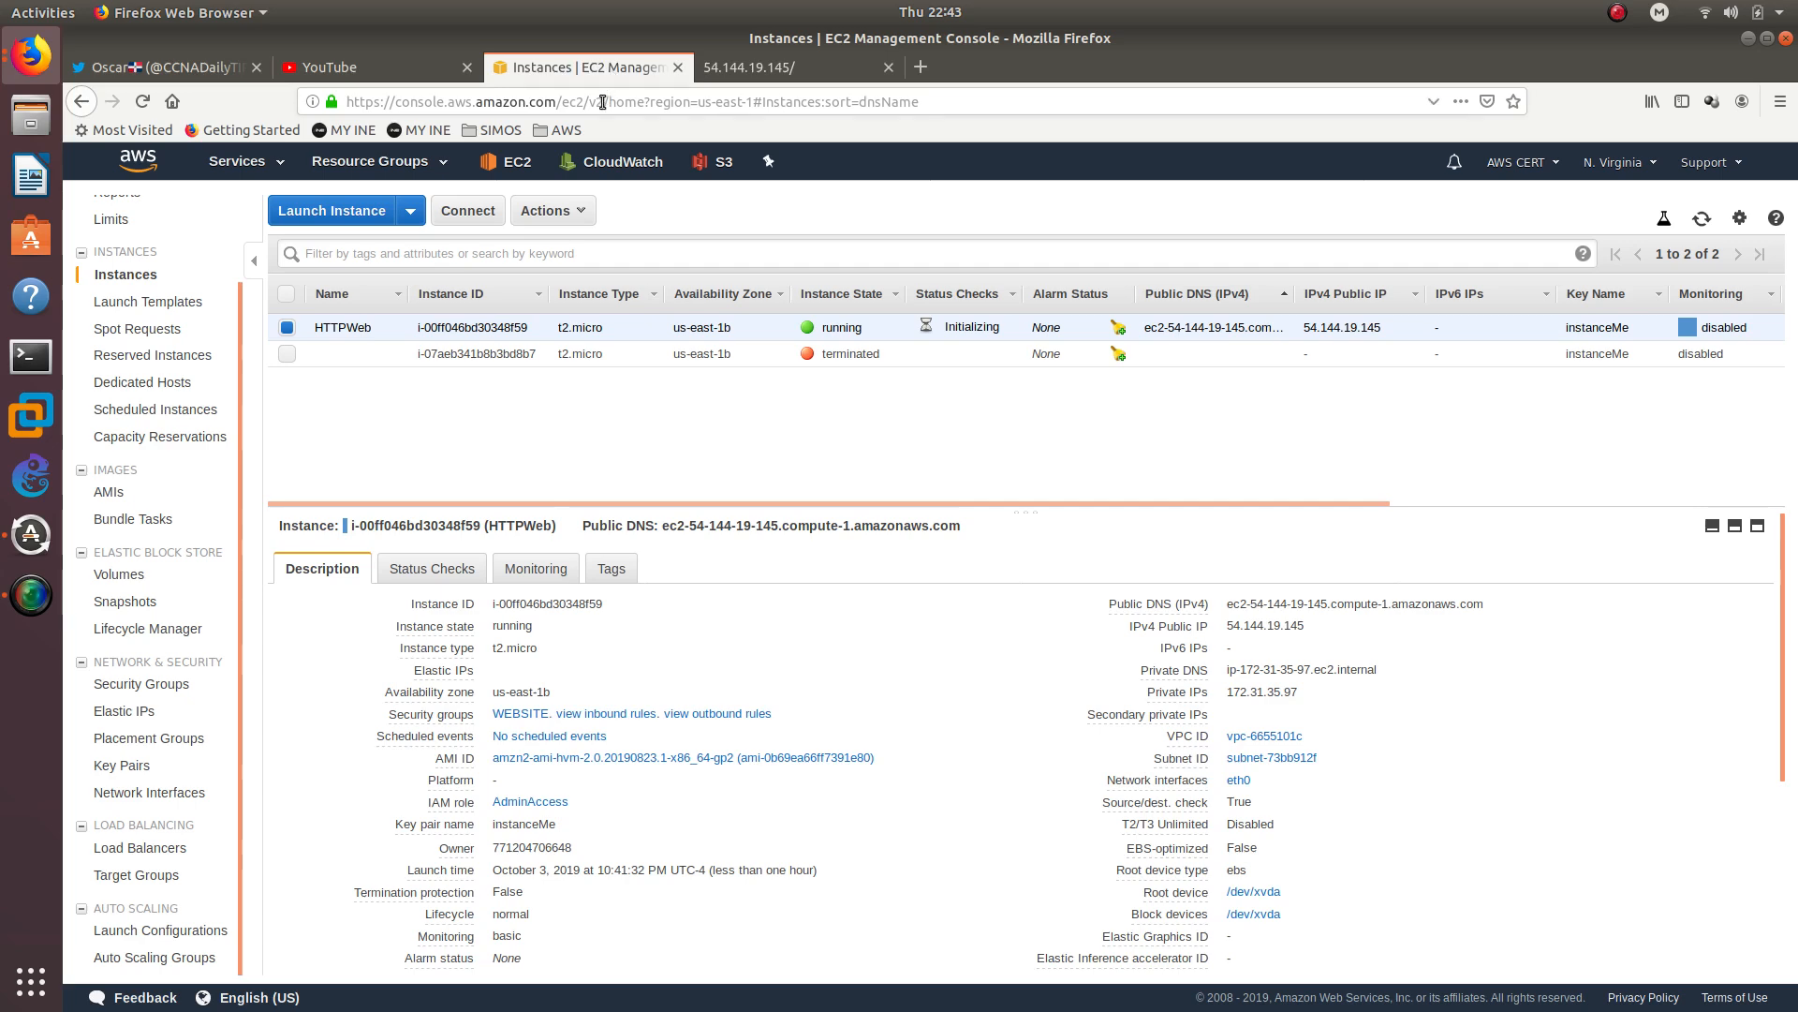
{"action": "left_click", "coordinate": [711, 165]}
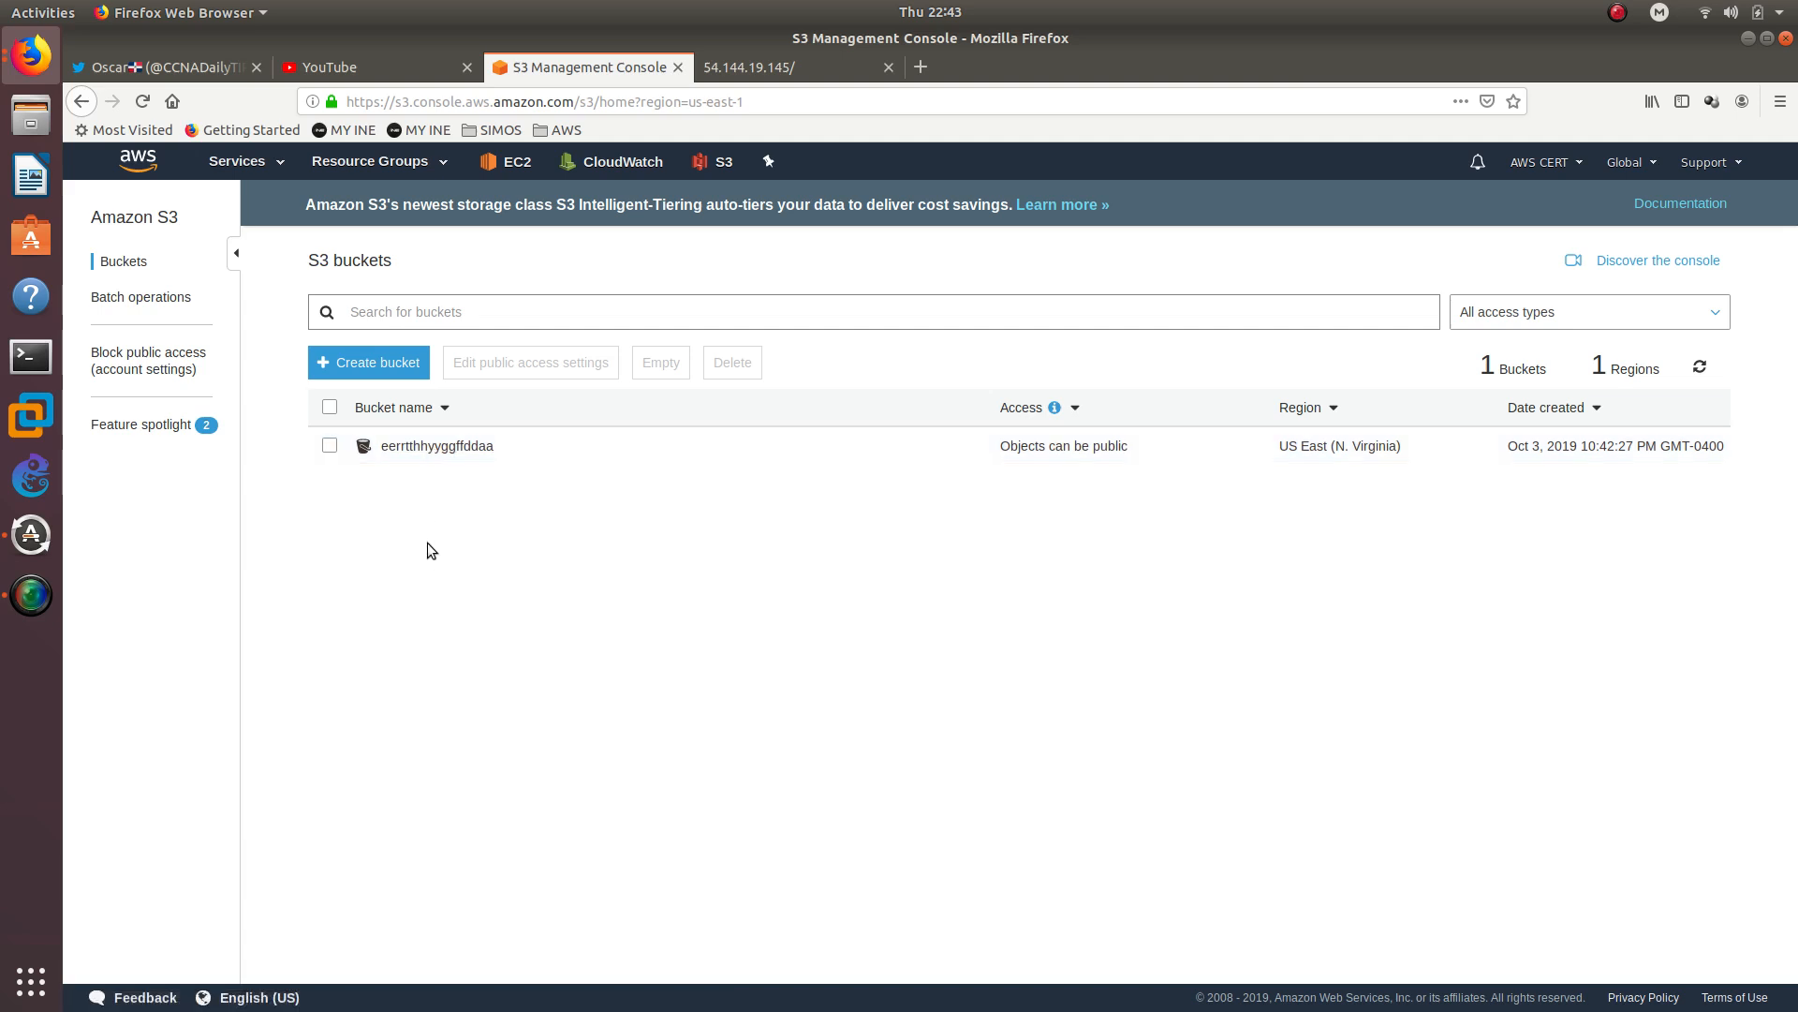
{"action": "left_click", "coordinate": [403, 447]}
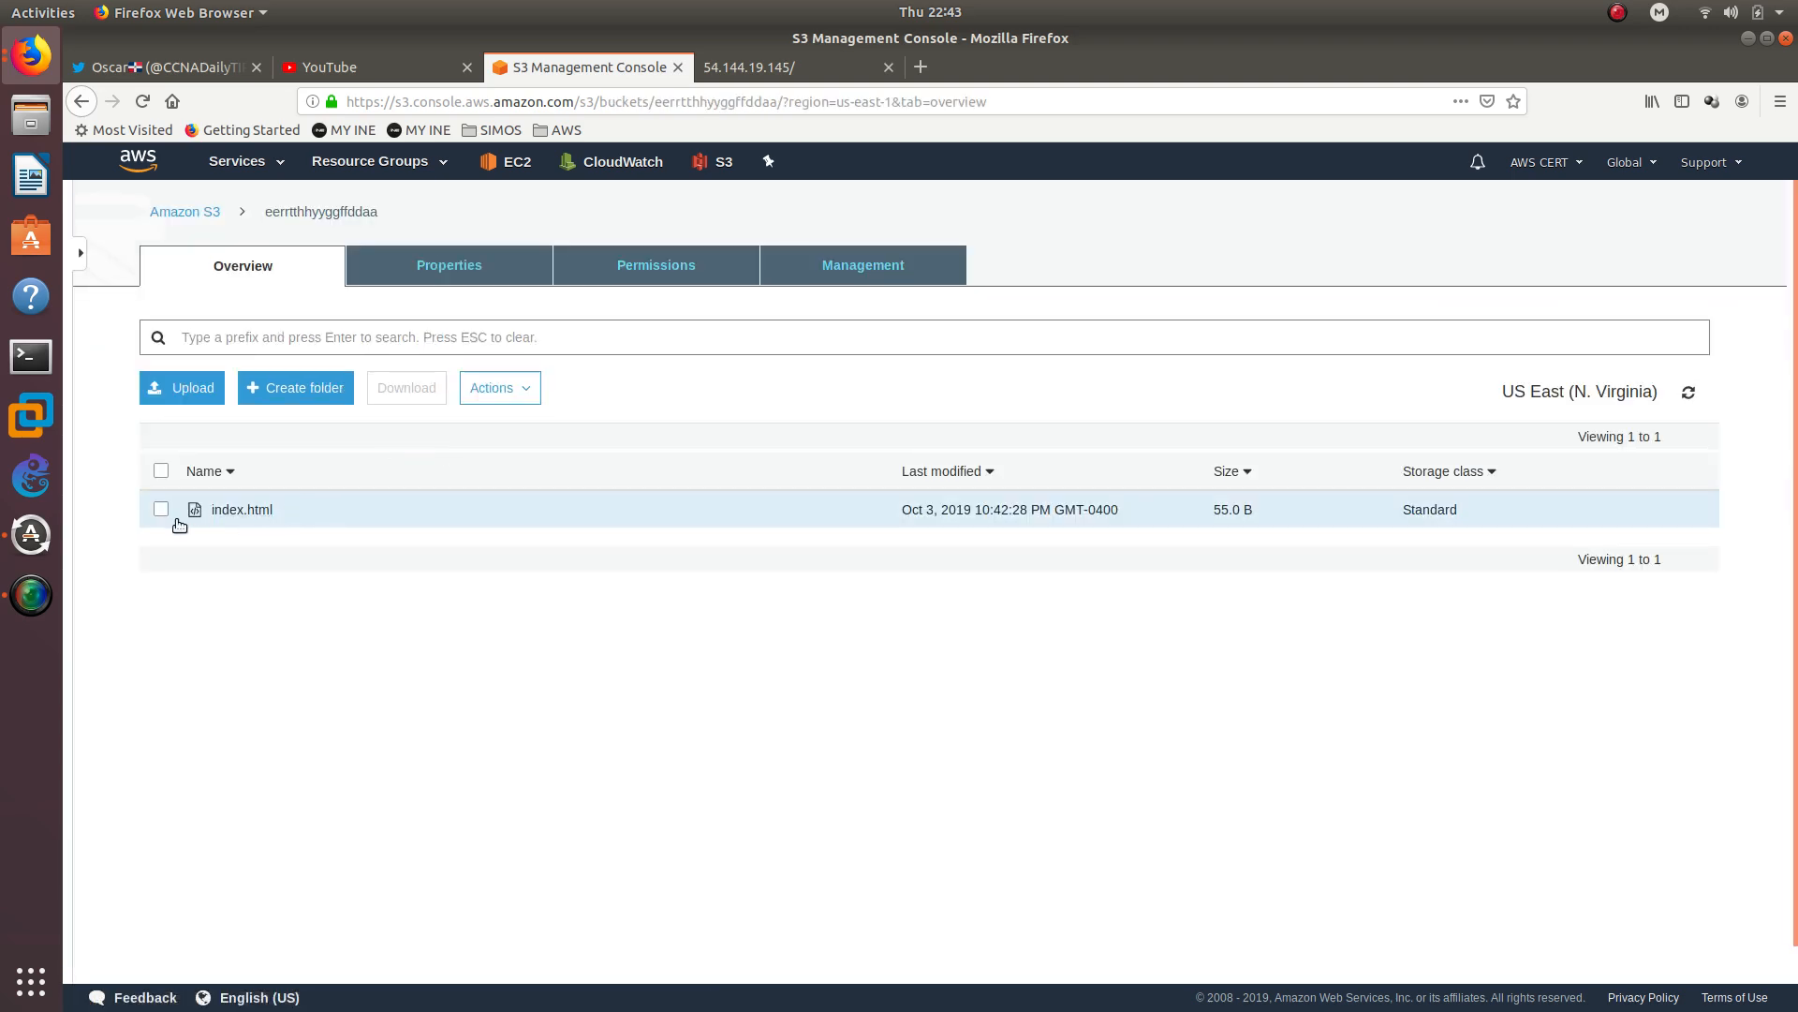
{"action": "left_click", "coordinate": [159, 511]}
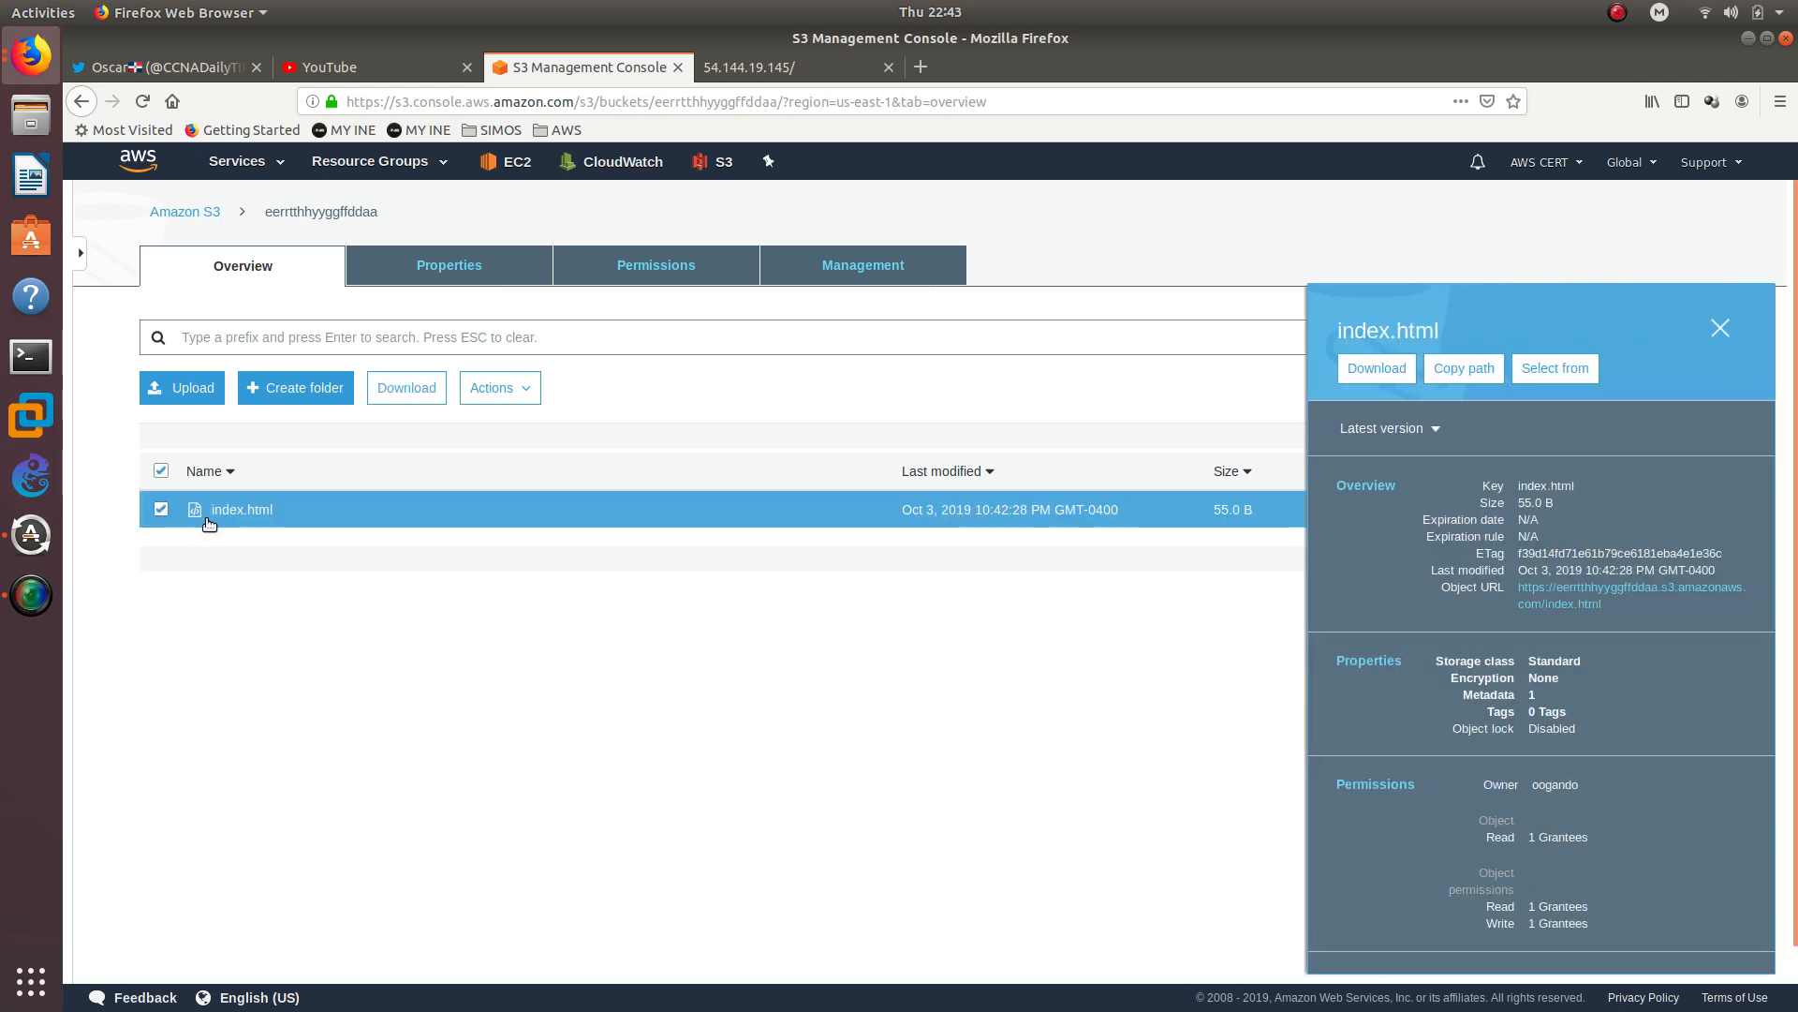
{"action": "left_click", "coordinate": [234, 510]}
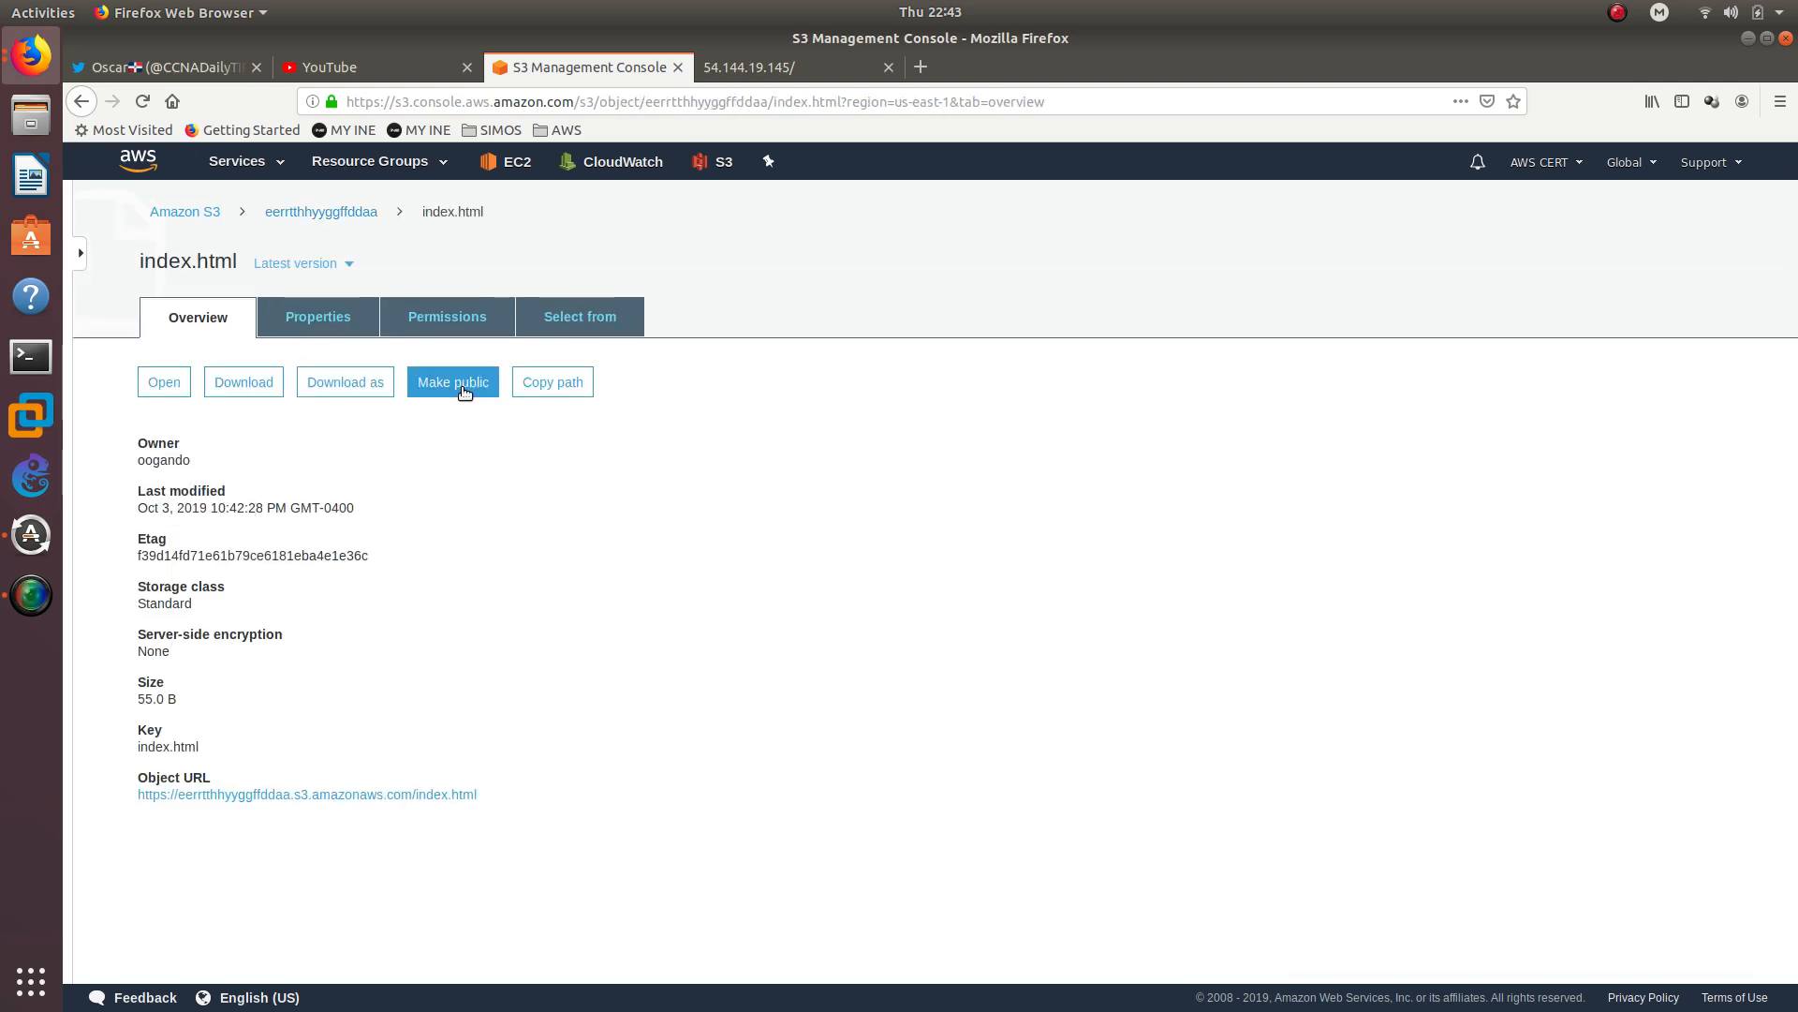
Step: Try to open index.html through its object URL, then return to the object's overview
{"action": "left_click", "coordinate": [384, 796]}
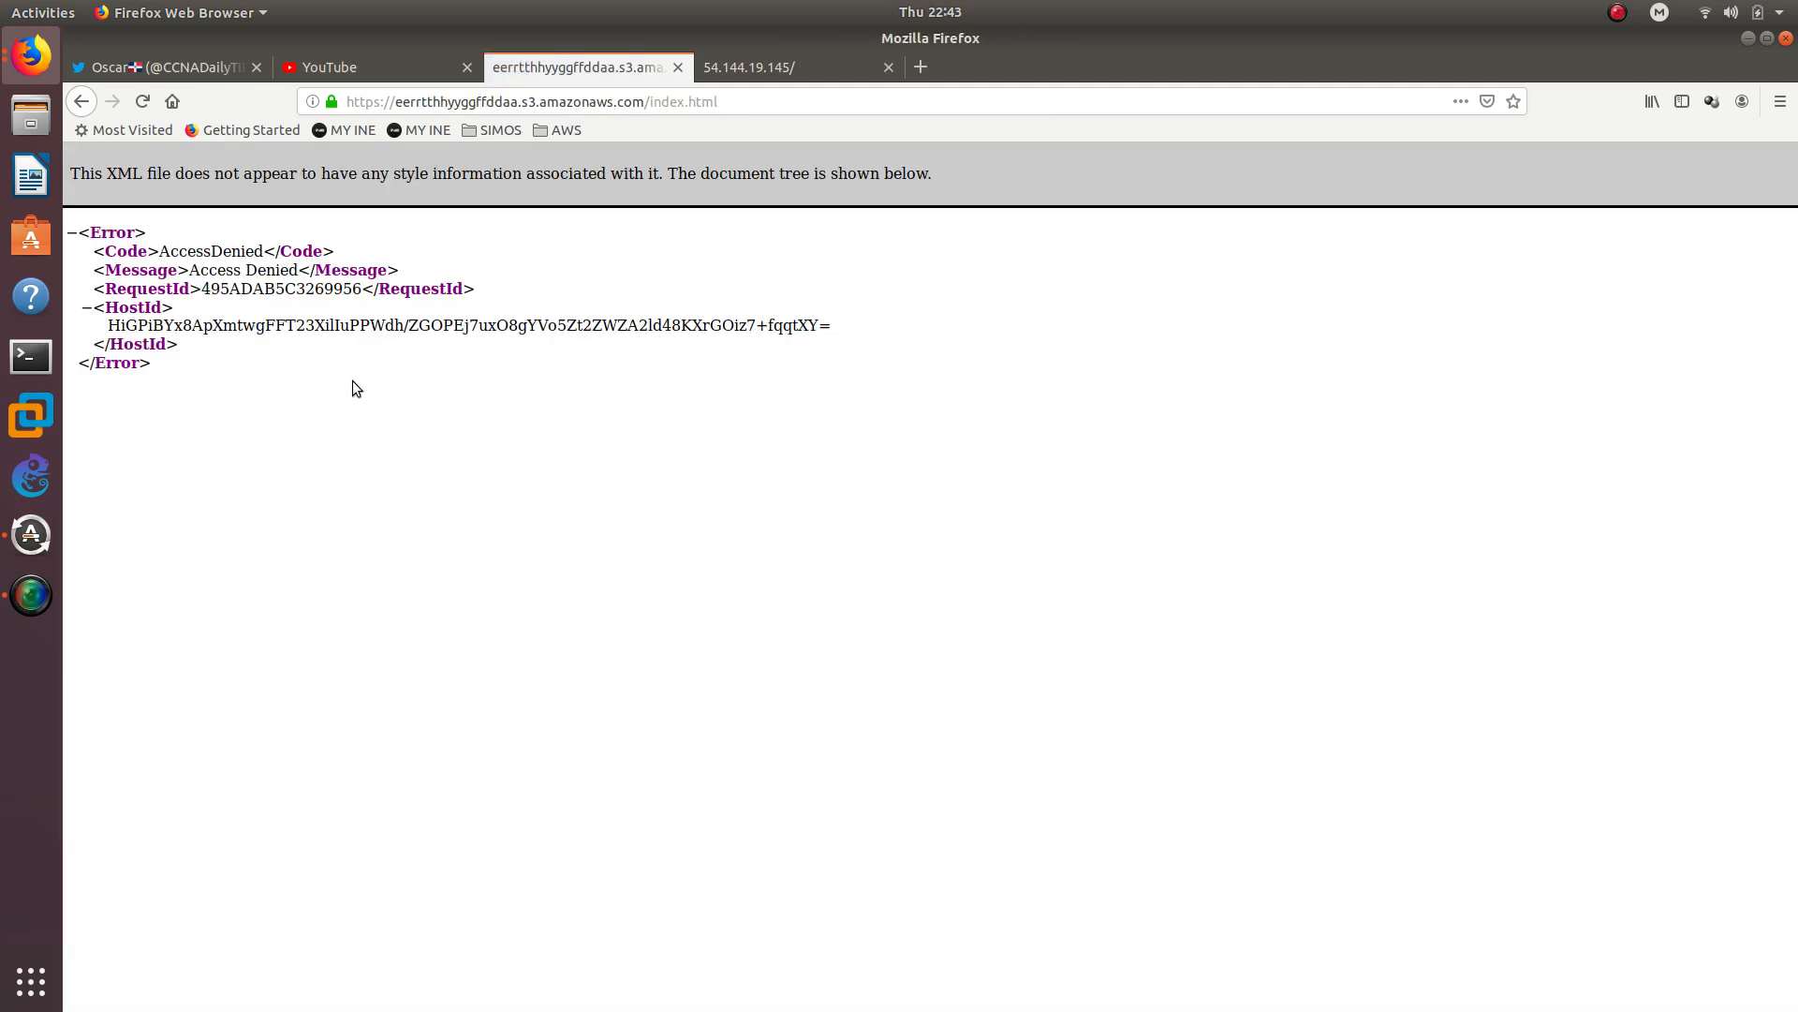
{"action": "left_click_drag", "start_coordinate": [352, 381], "coordinate": [78, 199]}
{"action": "left_click", "coordinate": [81, 101]}
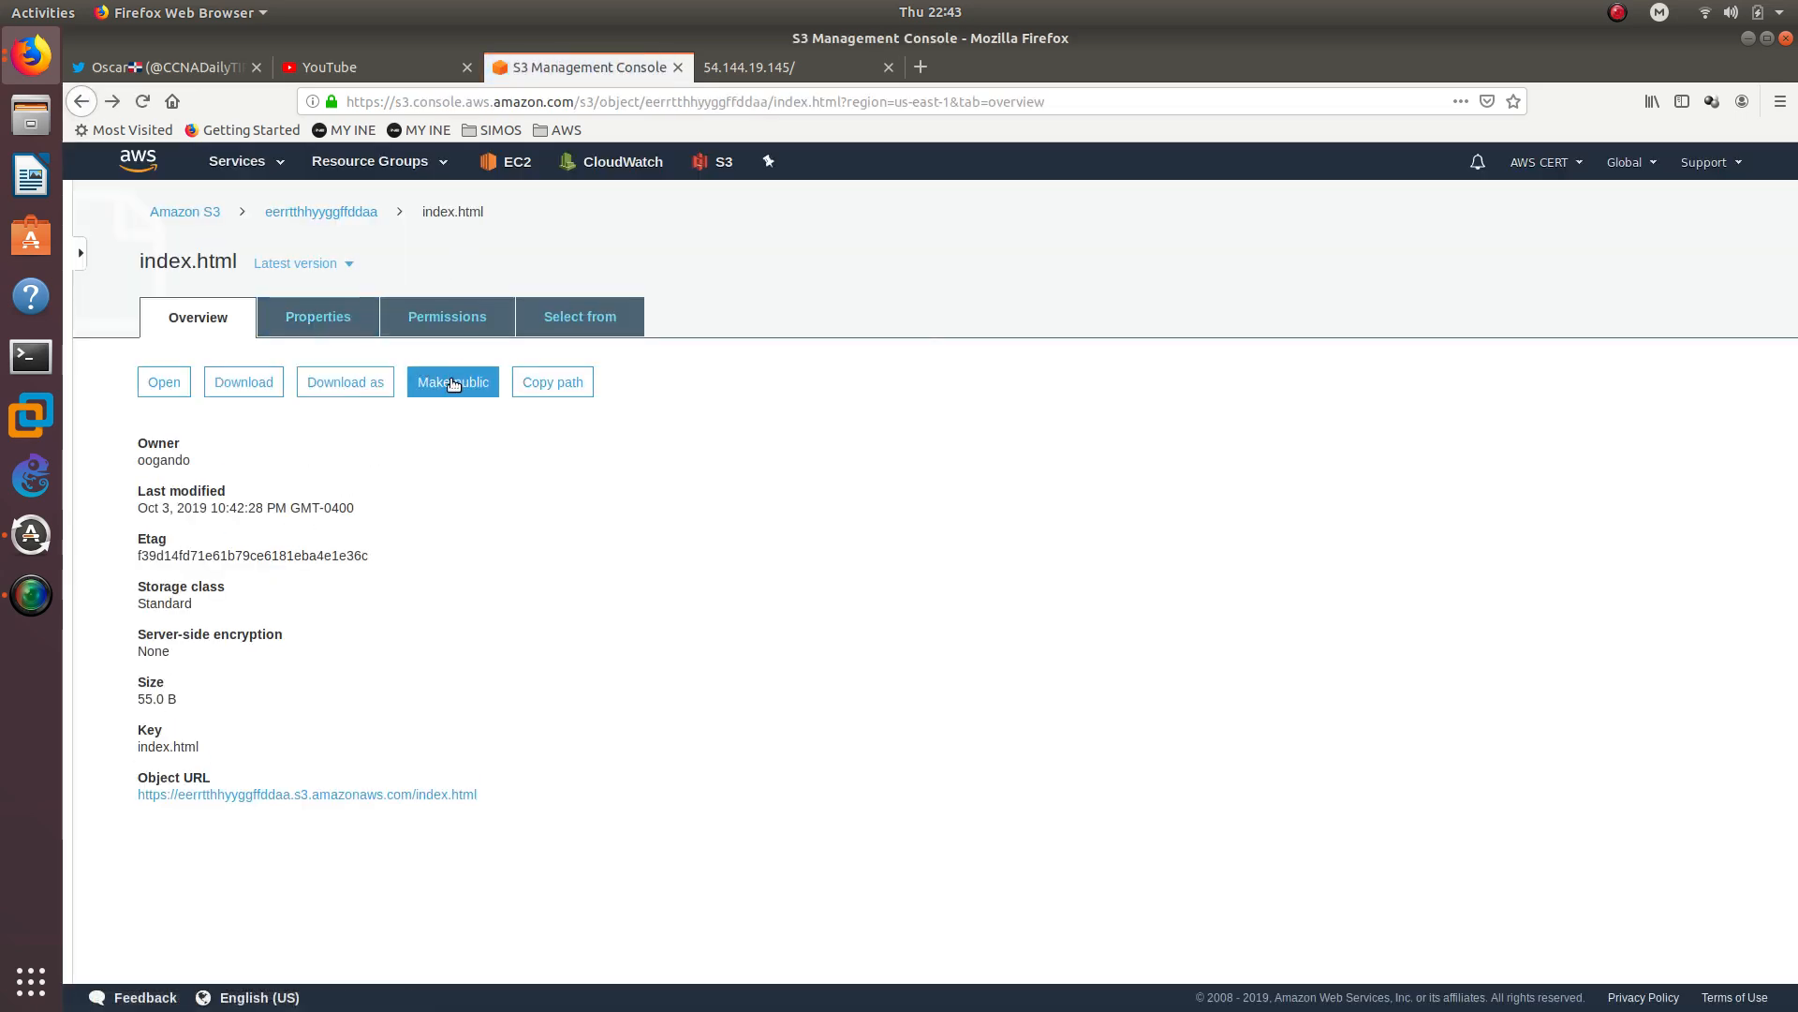
Step: Make the index.html object public, check the page at its object URL and return to the object's overview
{"action": "left_click", "coordinate": [452, 382]}
{"action": "left_click", "coordinate": [339, 863]}
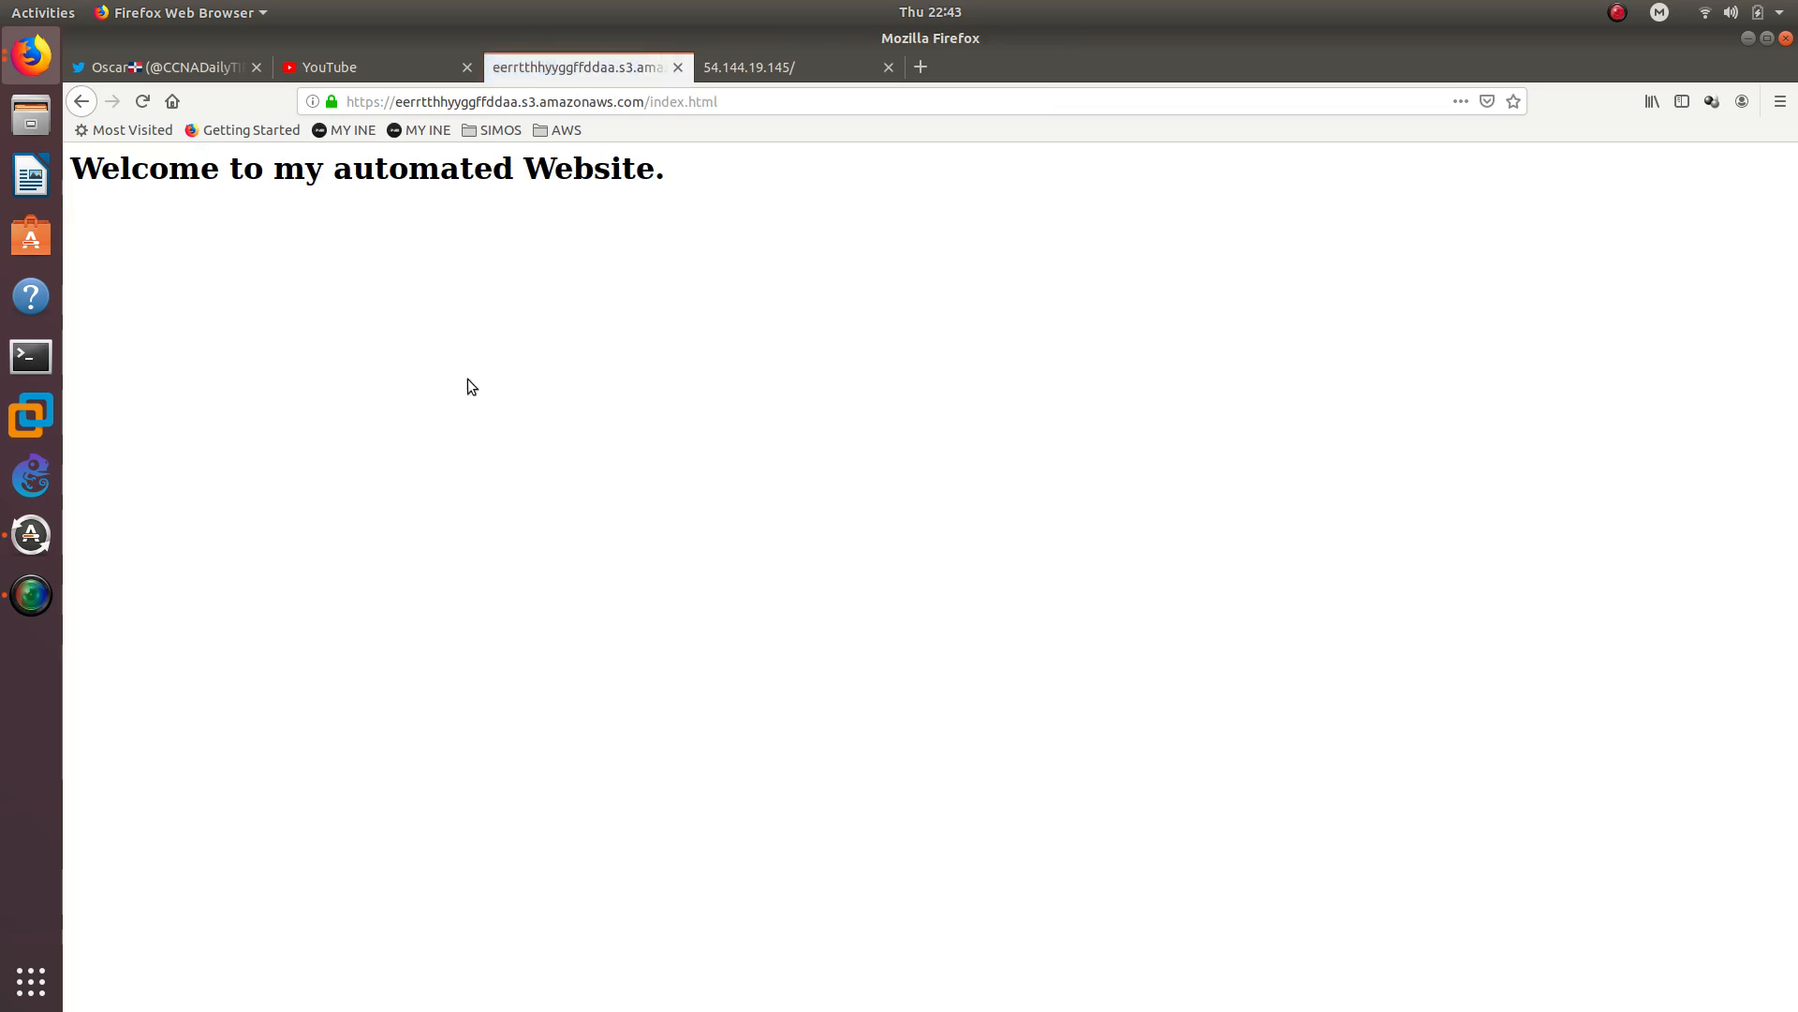
{"action": "triple_click", "coordinate": [415, 187]}
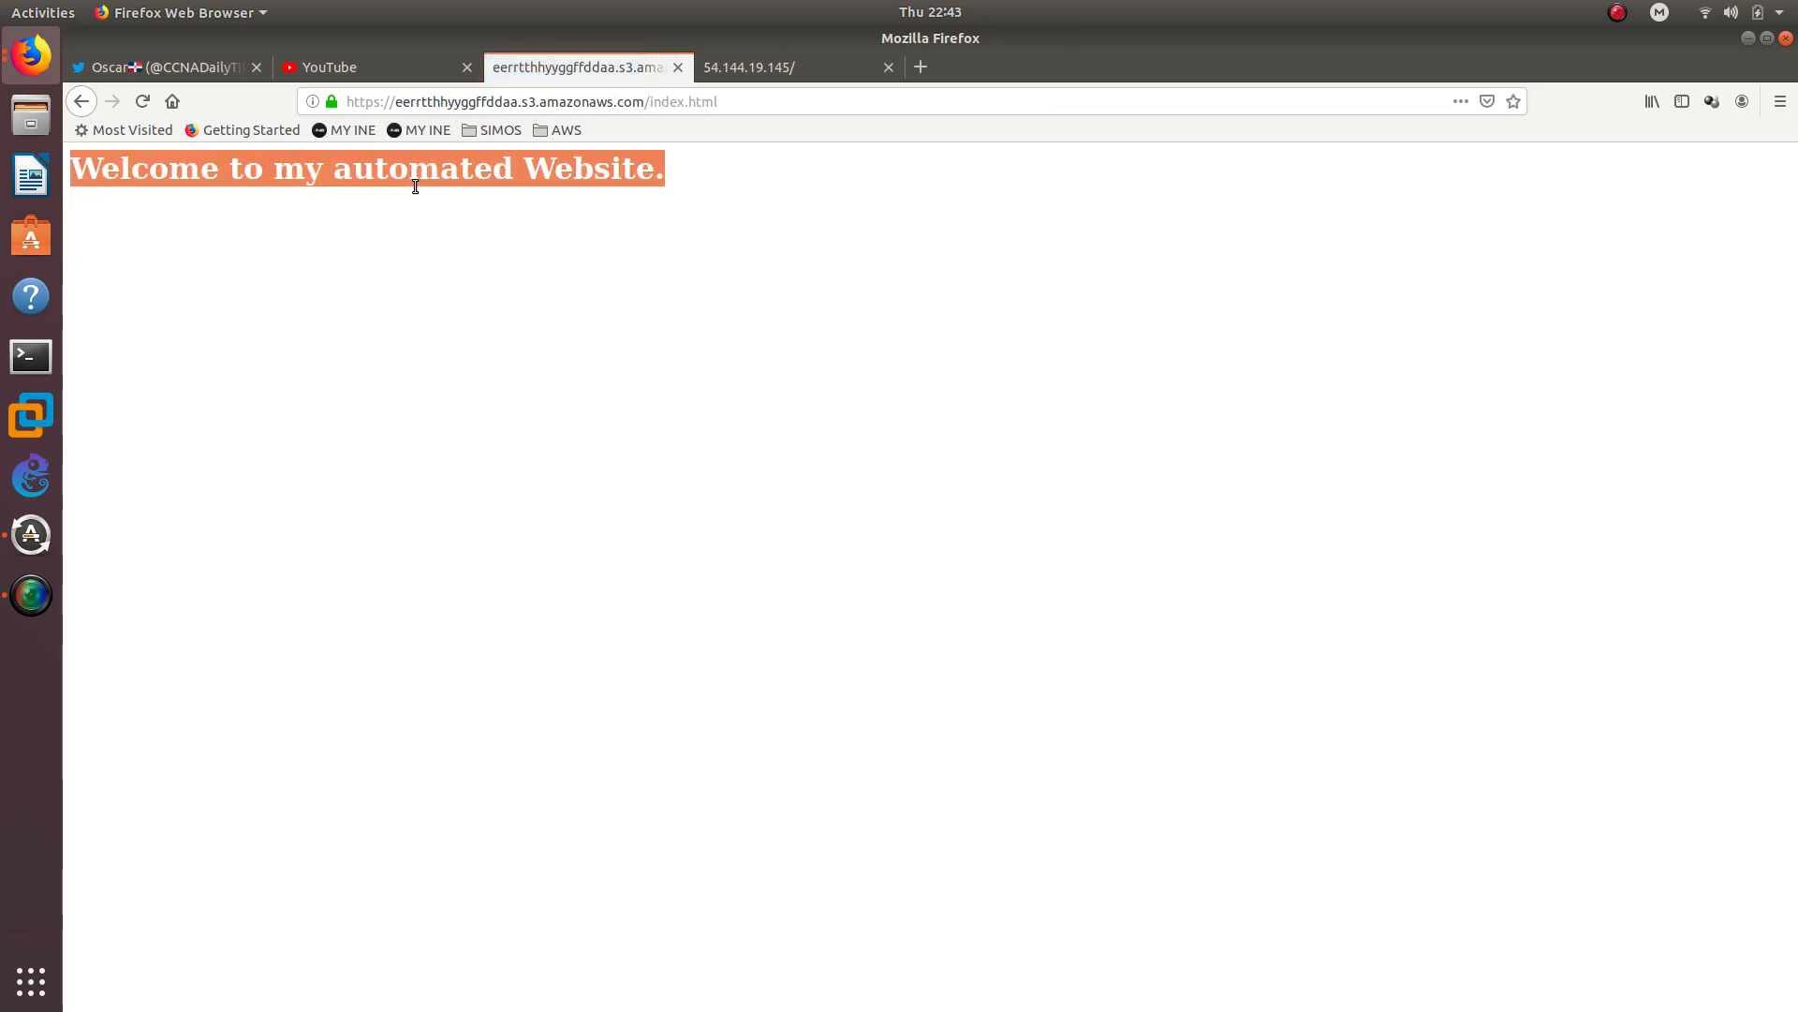
{"action": "left_click", "coordinate": [81, 101]}
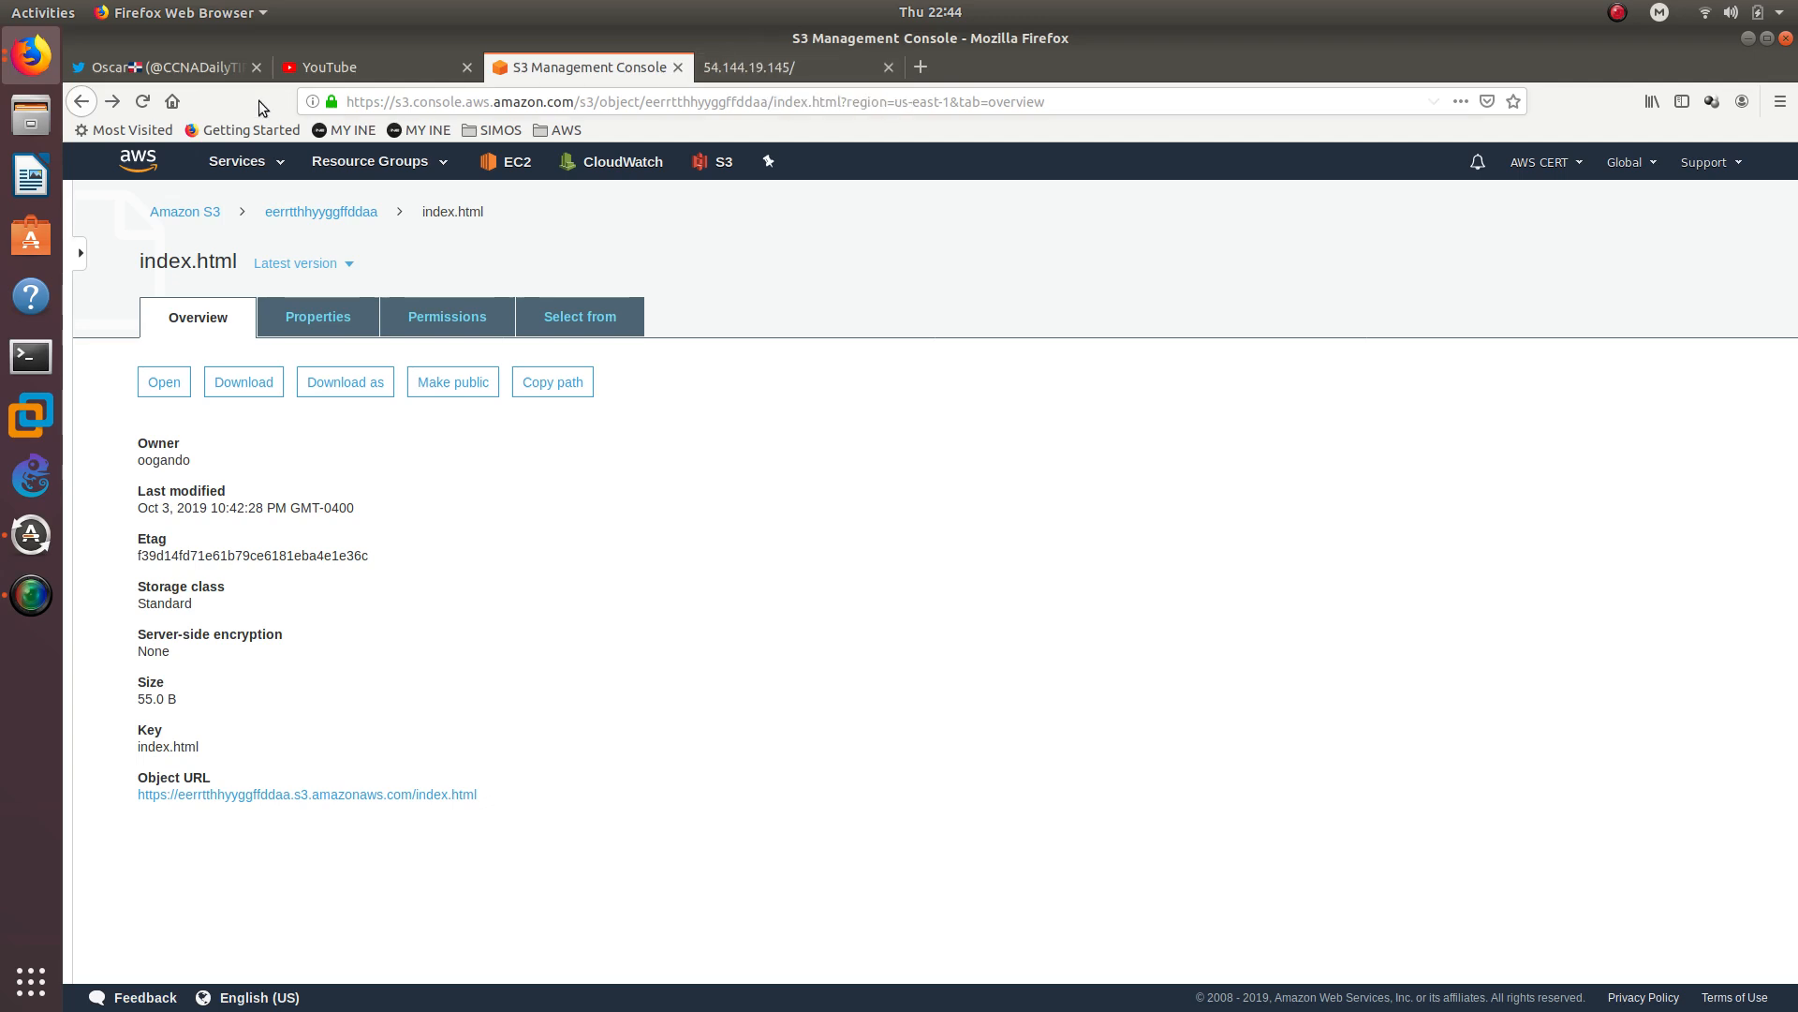
Step: Switch to the open Twitter profile and highlight the account handle
{"action": "left_click", "coordinate": [193, 67]}
{"action": "double_click", "coordinate": [698, 472]}
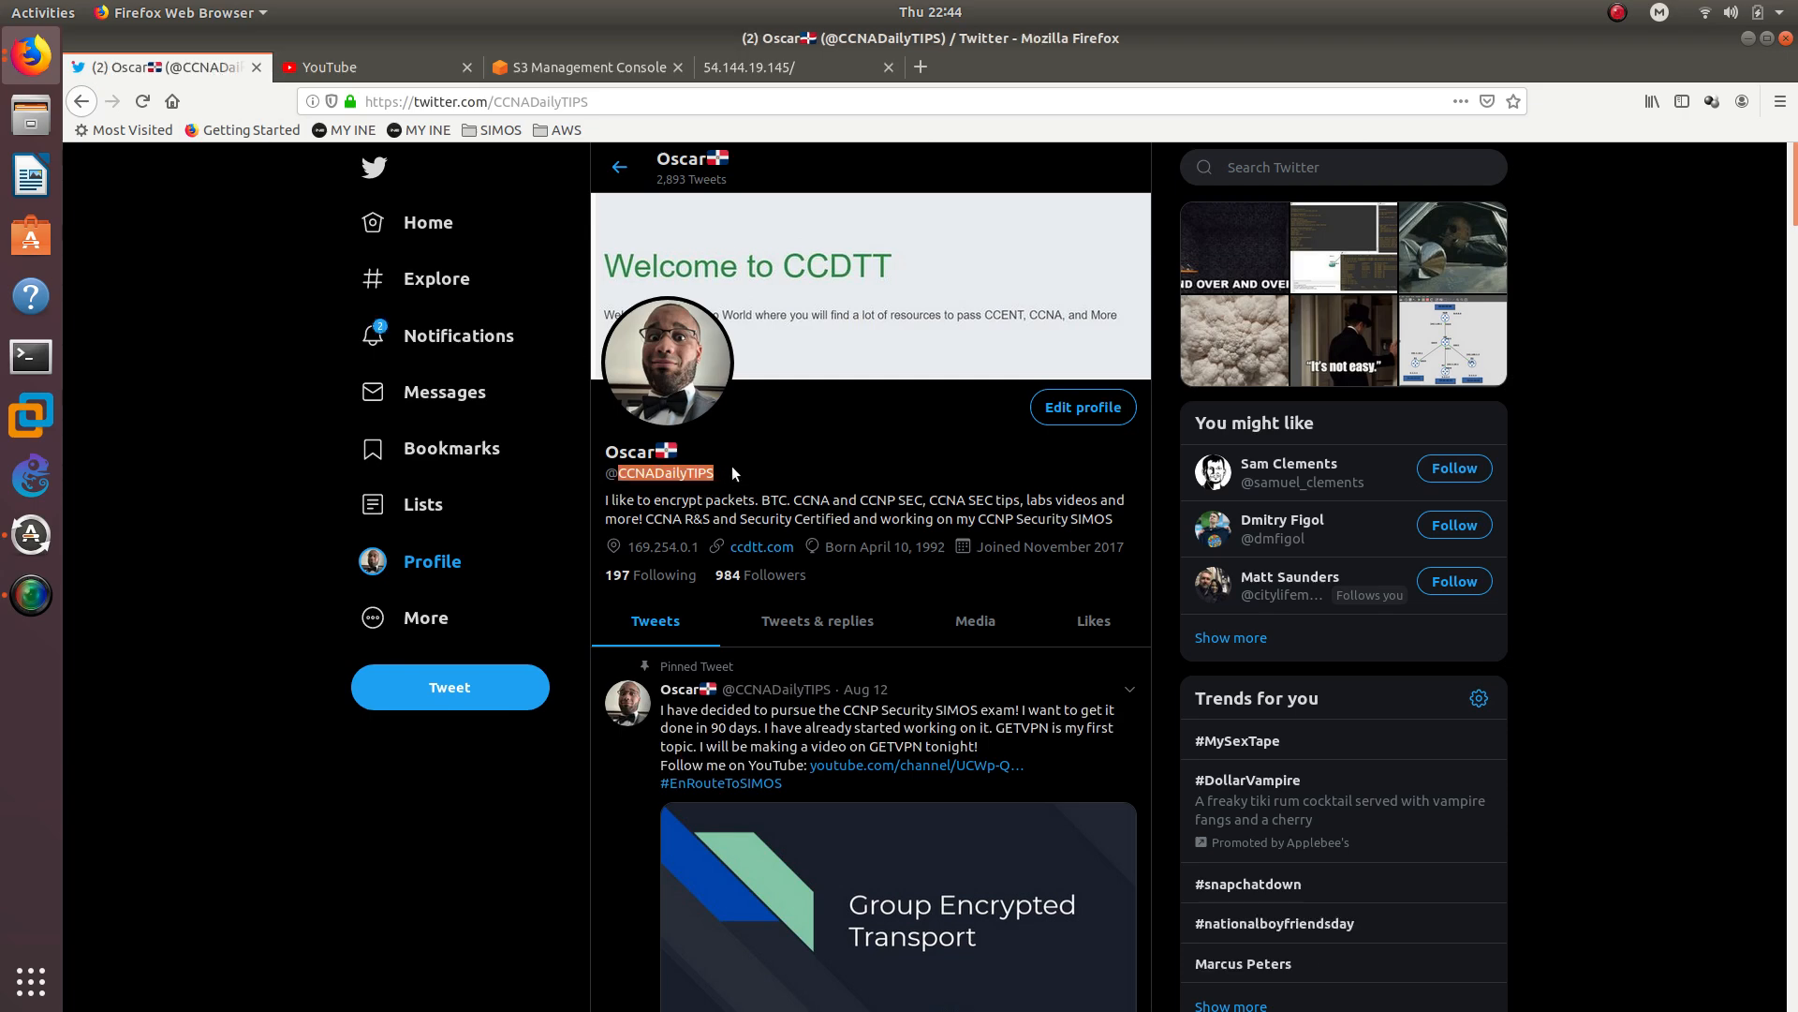
{"action": "triple_click", "coordinate": [635, 476]}
{"action": "left_click_drag", "start_coordinate": [728, 466], "coordinate": [603, 475]}
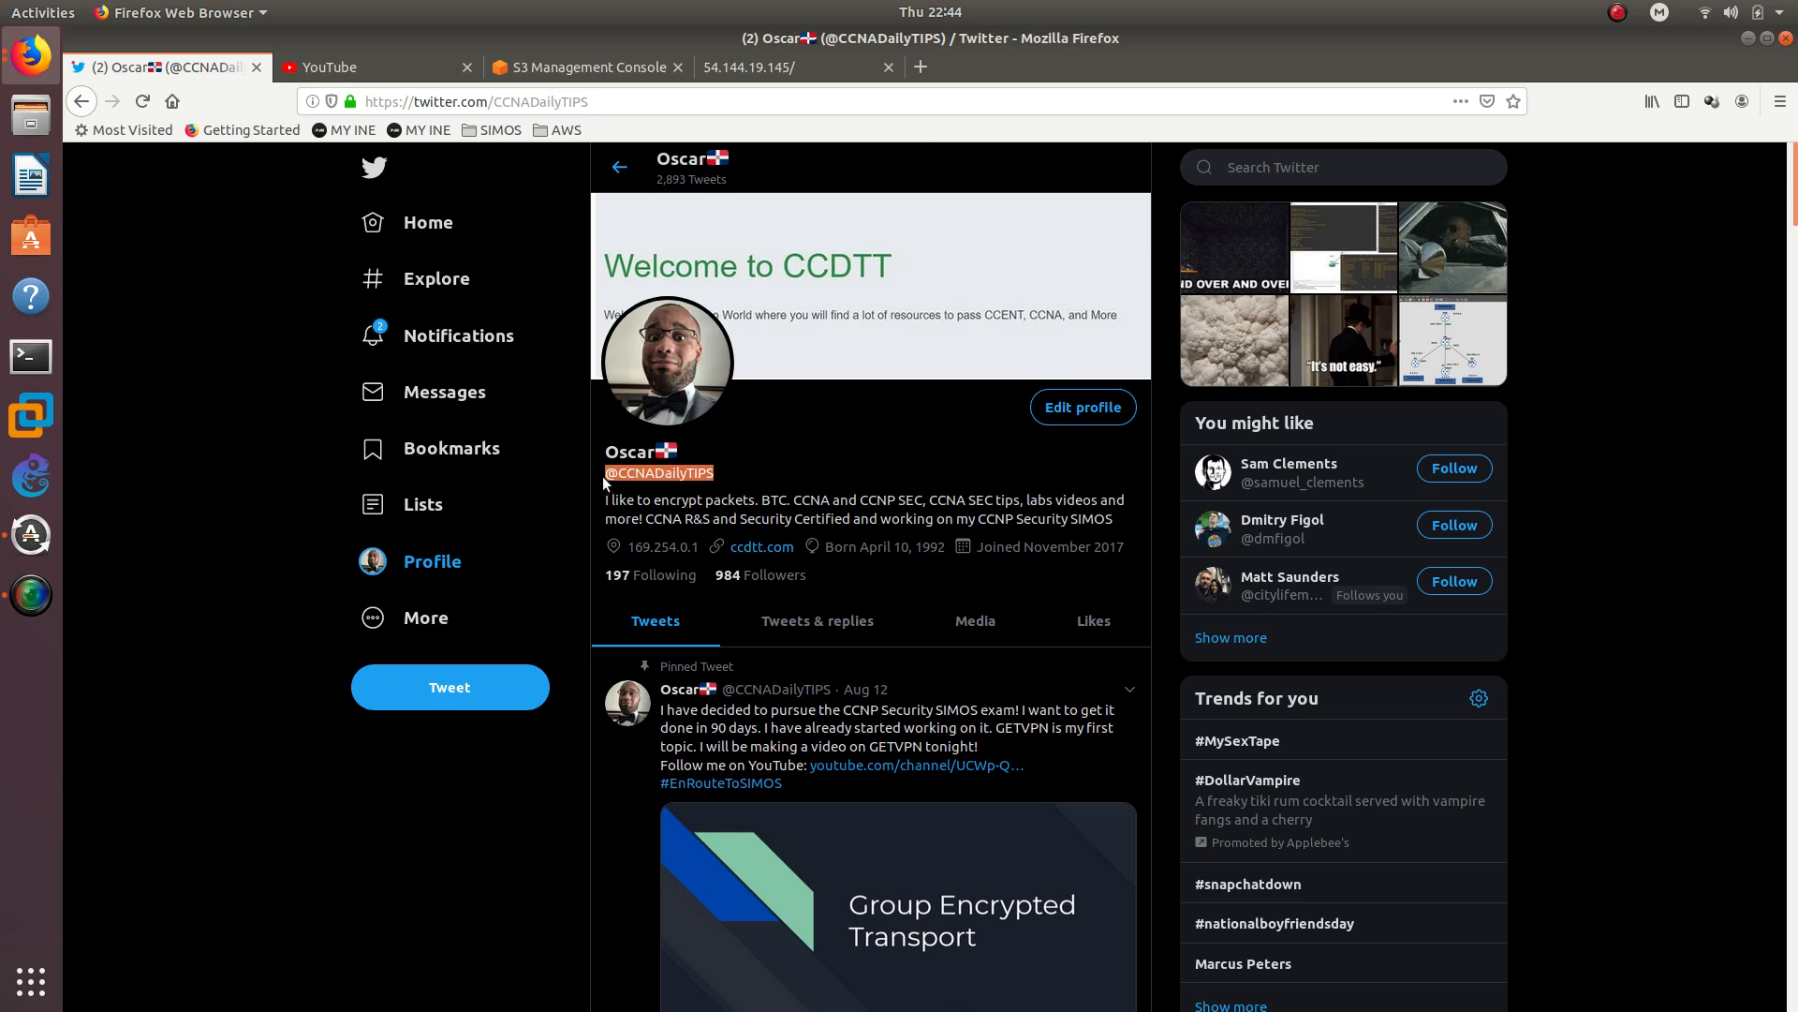